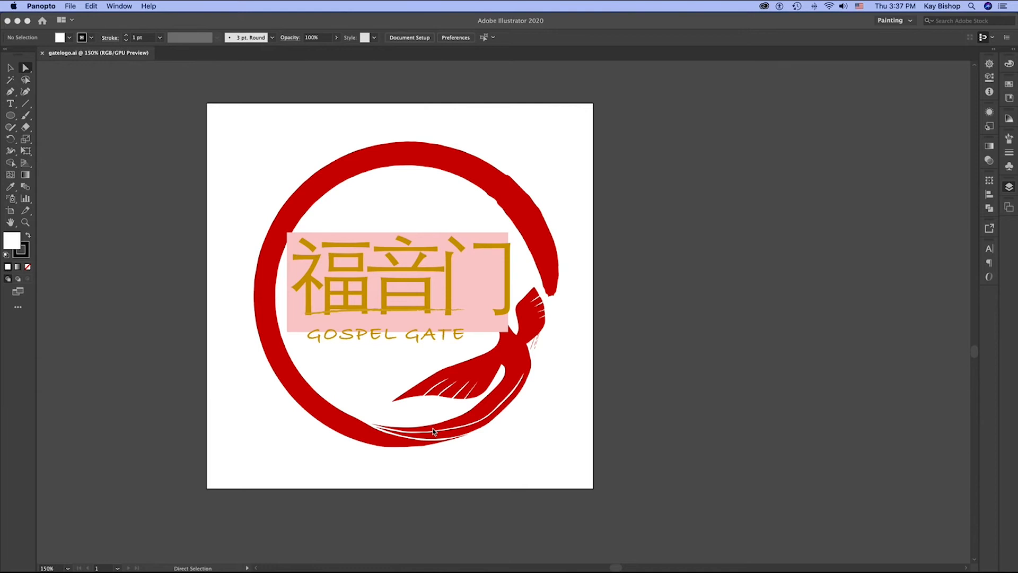
- Create a new print document from the Letter preset with inches as units, 8.5 x 11 in, CMYK Color and 300 ppi
left_click(75, 7)
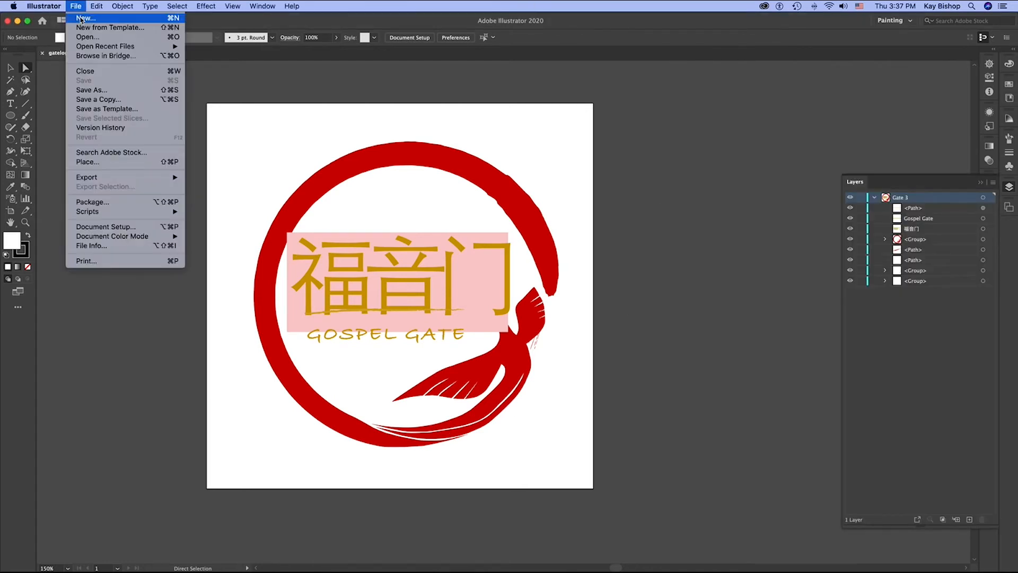
left_click(86, 18)
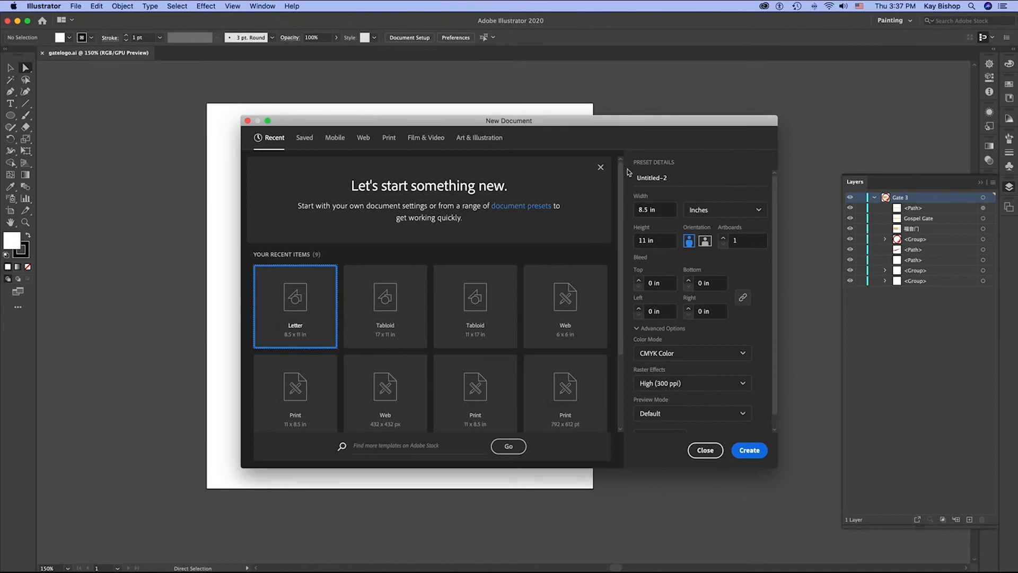
left_click(387, 140)
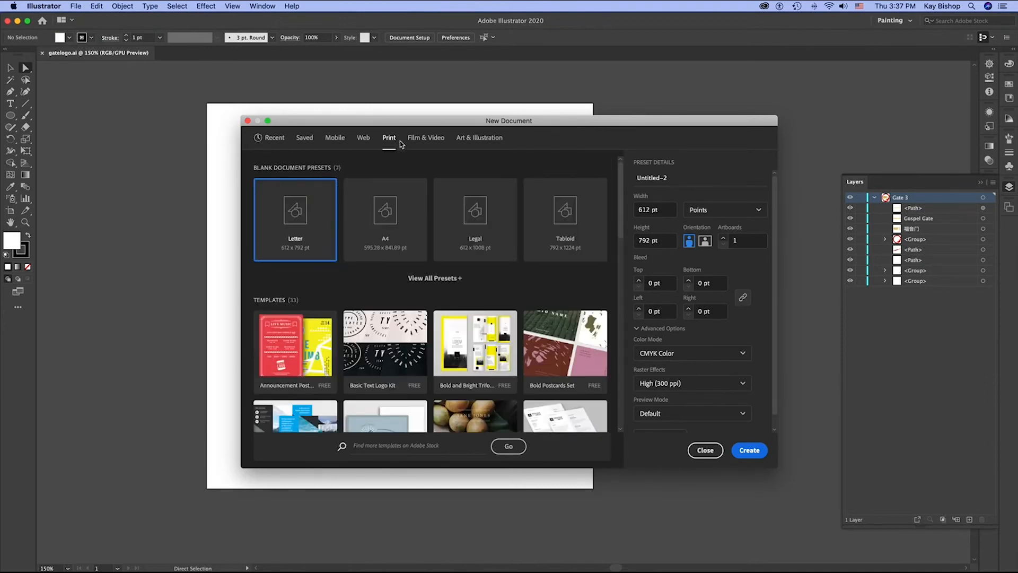
left_click(295, 220)
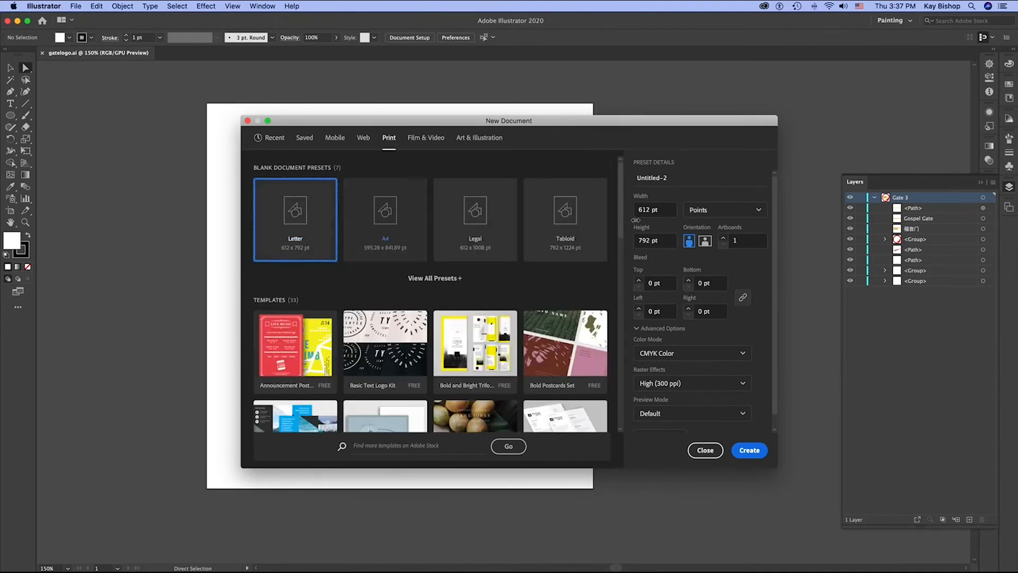
left_click(758, 210)
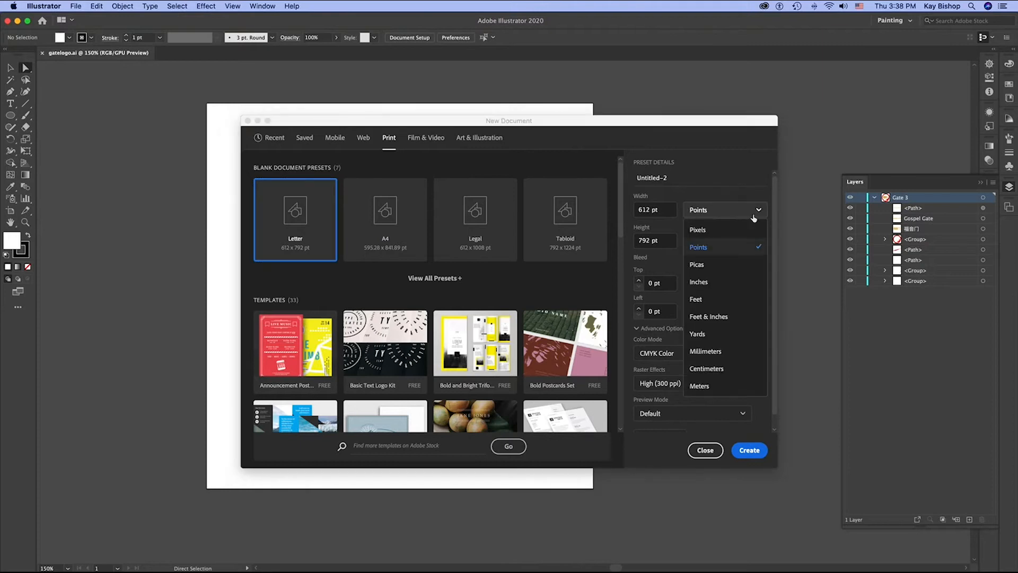
left_click(740, 282)
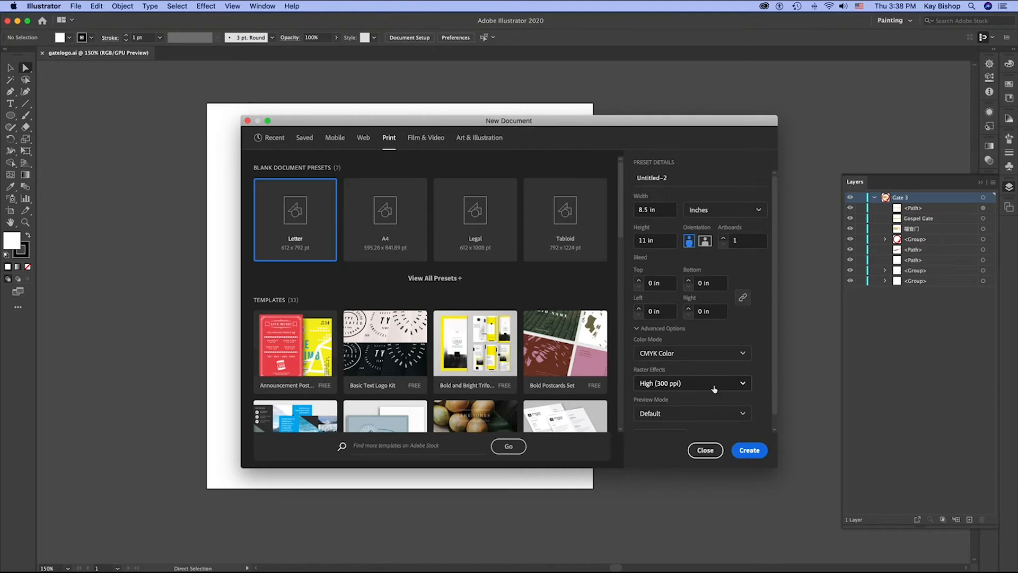
left_click(751, 451)
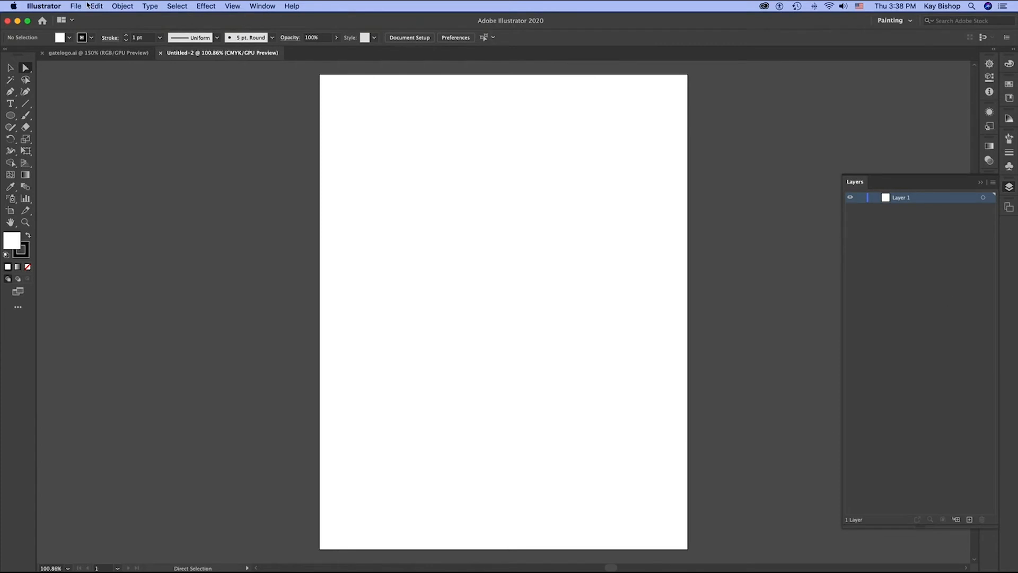
- Place the image rooster-color-papercut.jpg on the artboard
left_click(80, 6)
mouse_move(148, 178)
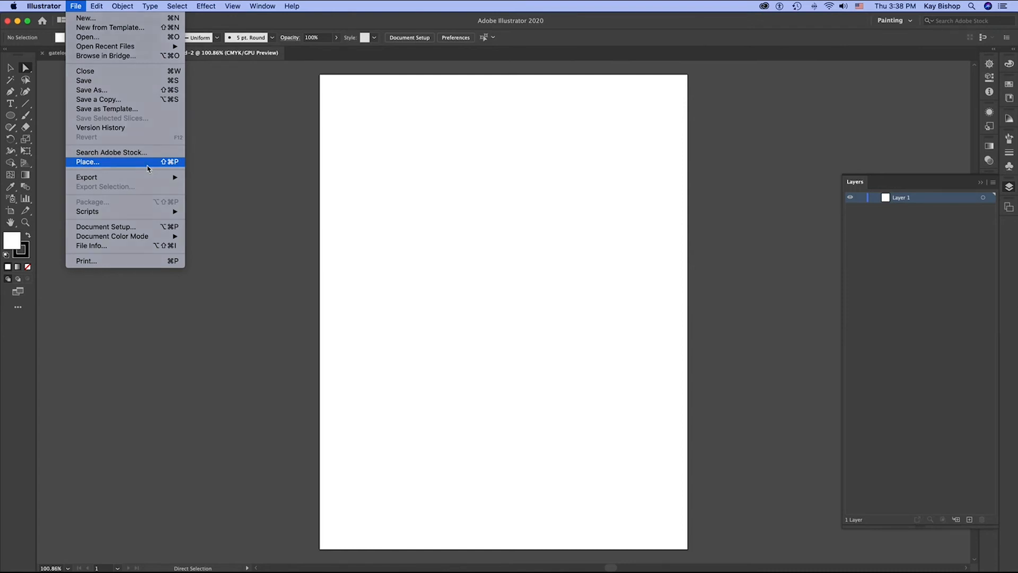
left_click(148, 168)
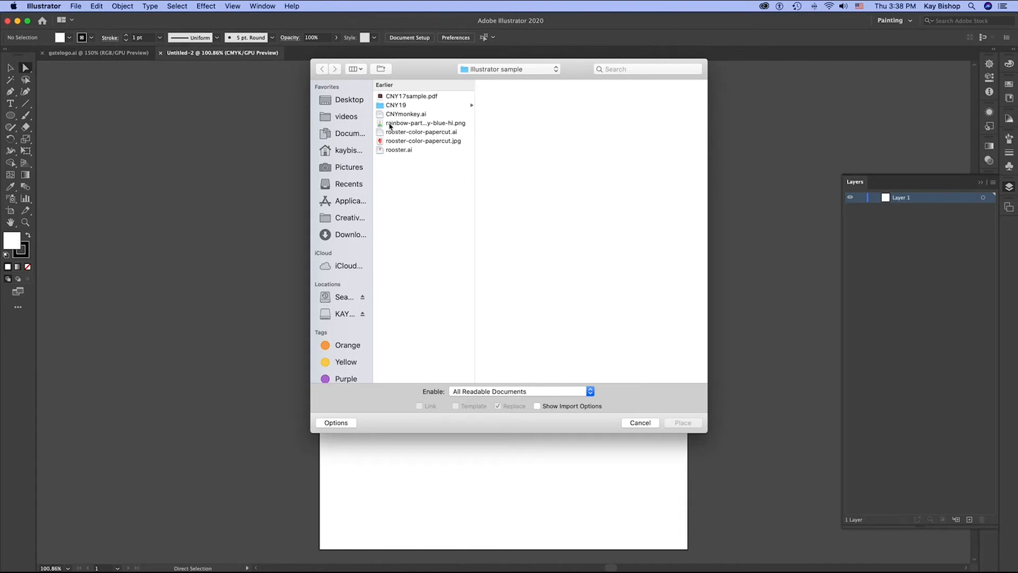
left_click(436, 141)
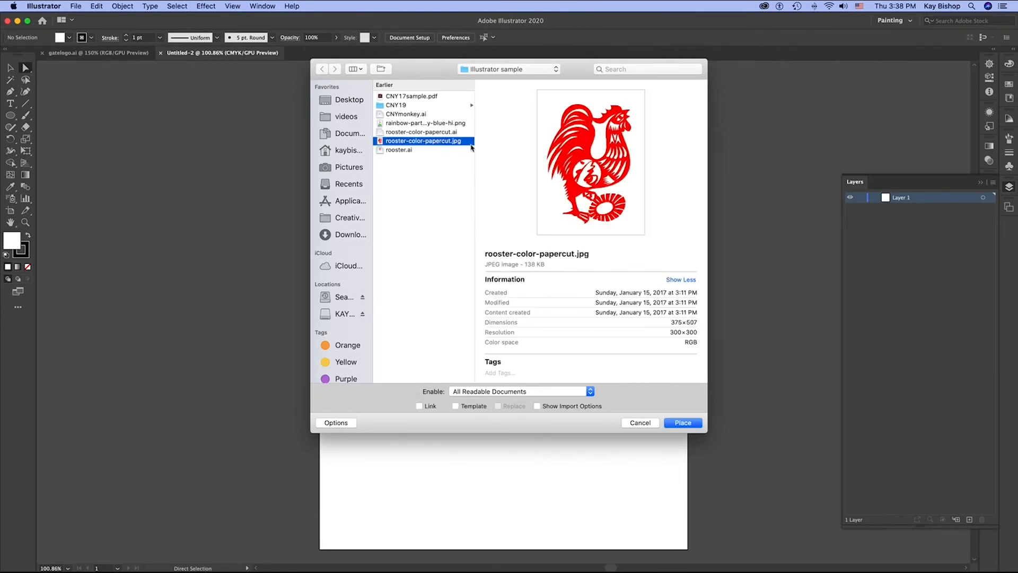
left_click(683, 423)
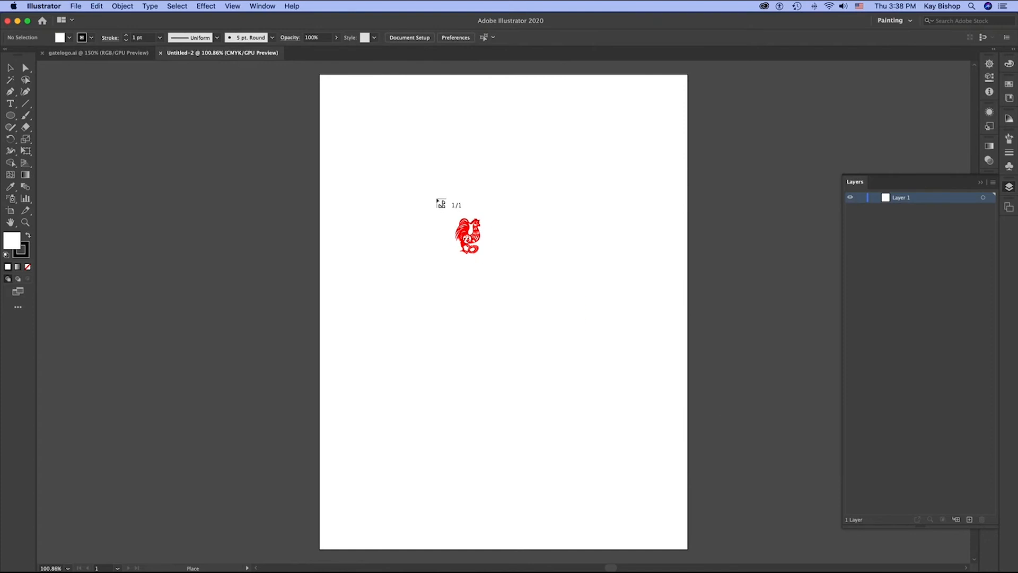
left_click(439, 198)
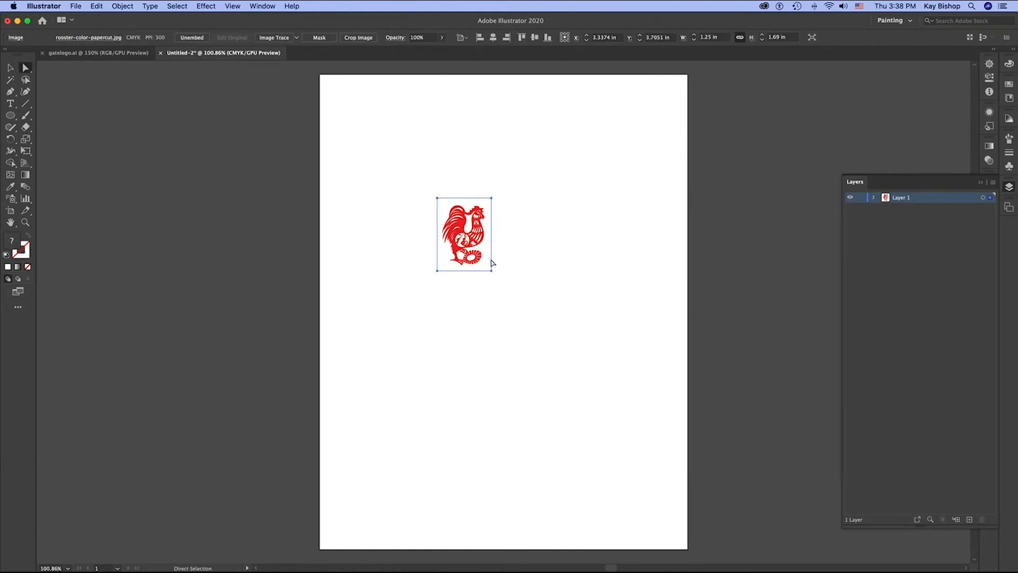
- Enlarge the placed rooster image to about 7.02 x 9.02 in so it fills most of the artboard
left_click_drag(492, 272, 659, 494)
key("v")
left_click_drag(438, 197, 354, 106)
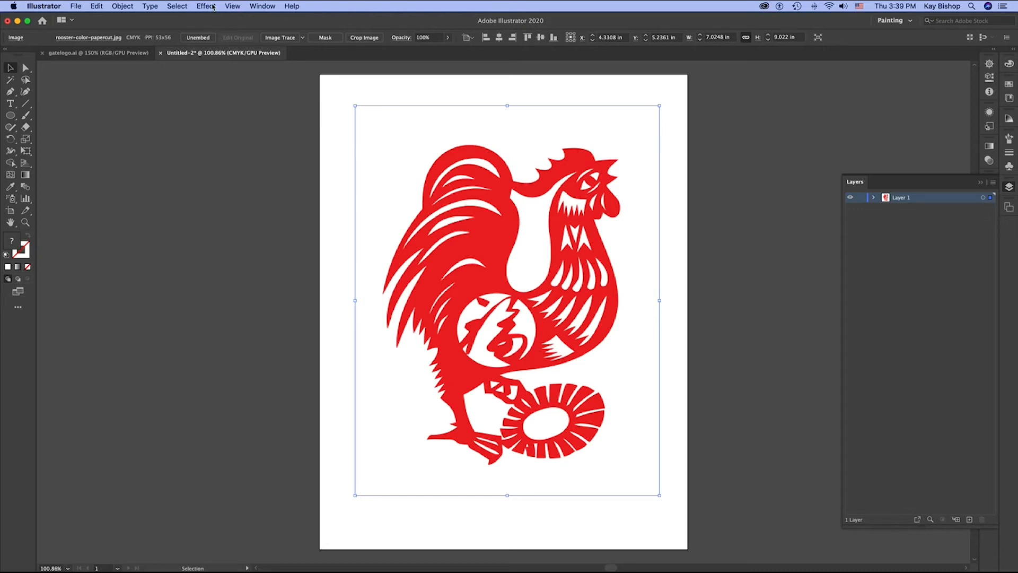
- Convert the rooster image to vector paths with Image Trace Make and Expand, and deselect the result
left_click(126, 6)
mouse_move(186, 293)
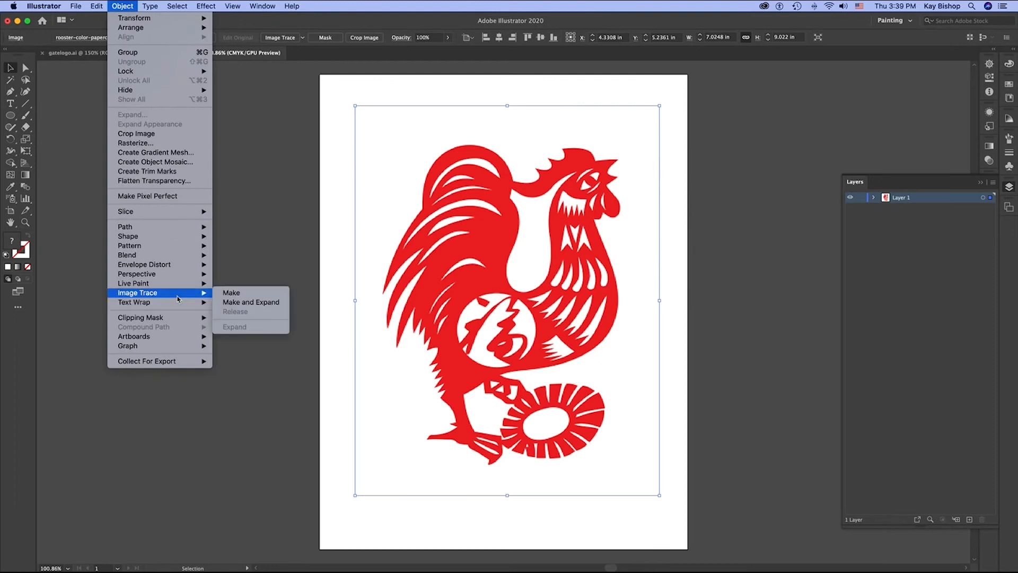
left_click(251, 302)
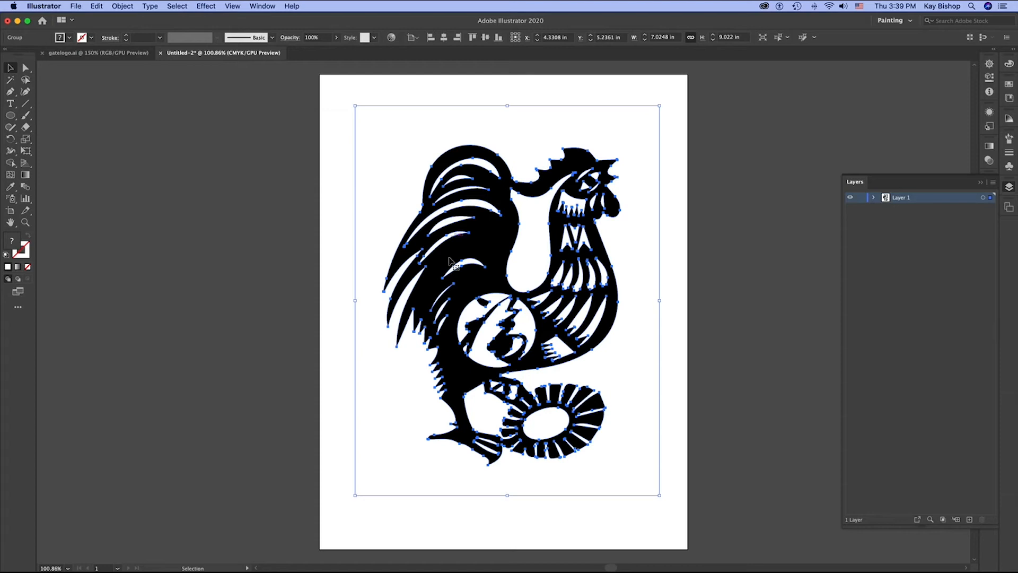
left_click(705, 229)
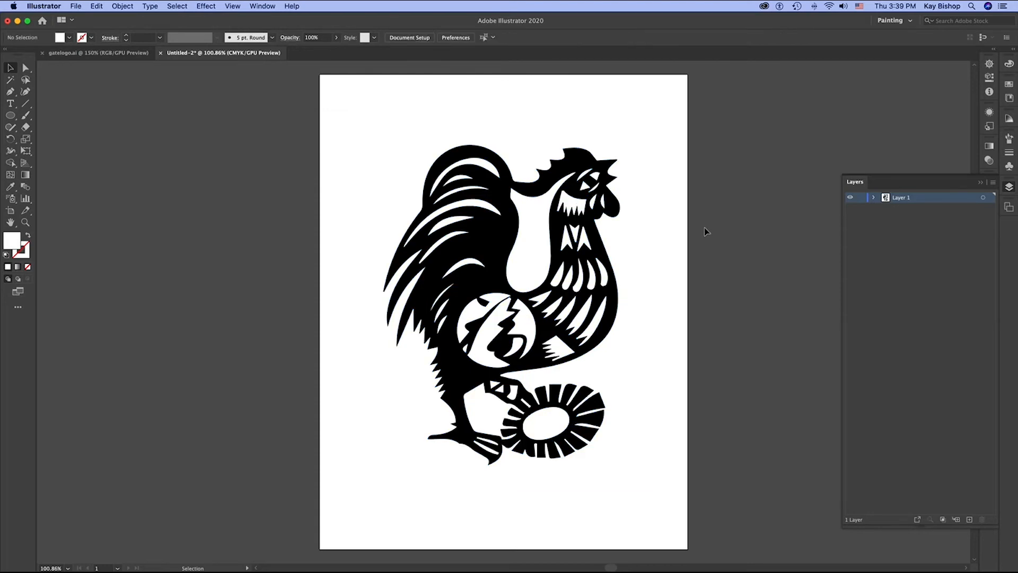
- Try to shift an anchor point on the back edge of the rooster's comb, and undo the move
key("z")
left_click(588, 182)
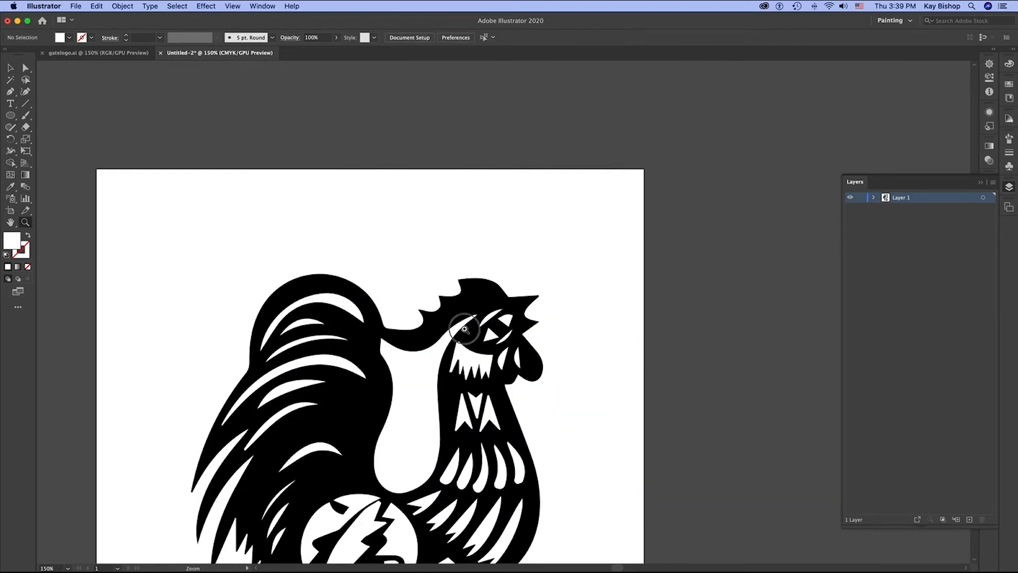
left_click(466, 328)
left_click(467, 328)
key("a")
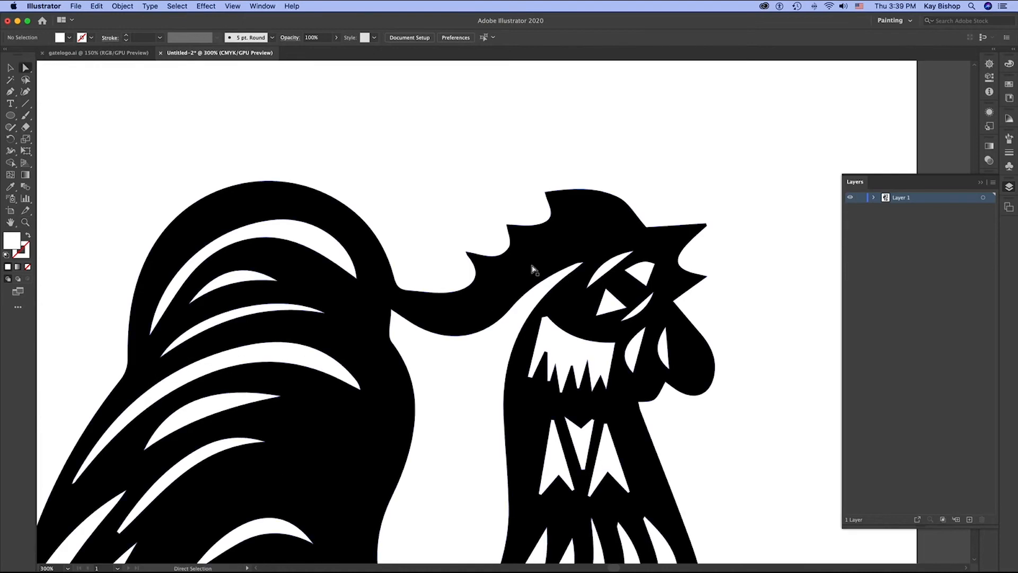
left_click(510, 242)
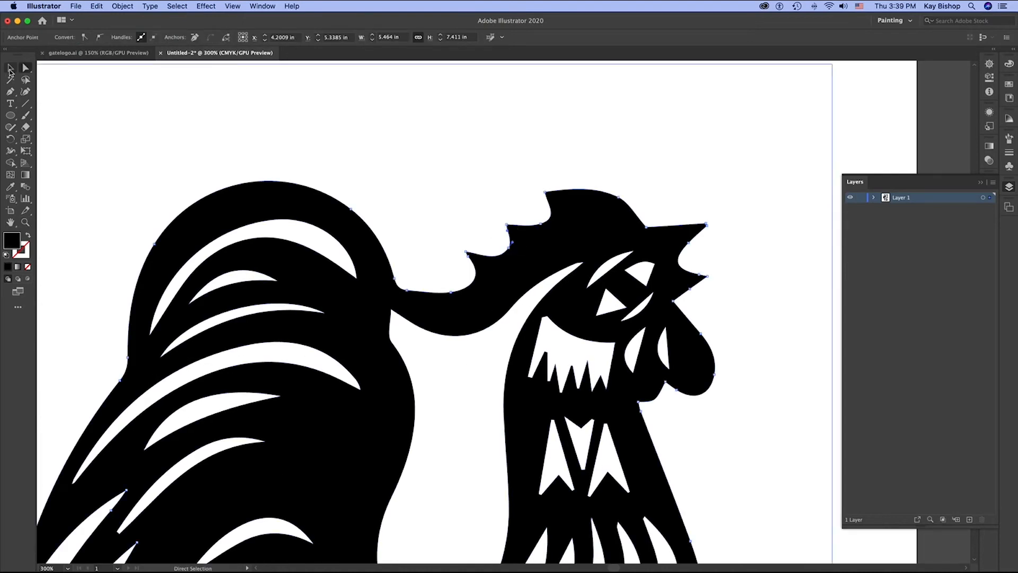
left_click(513, 236)
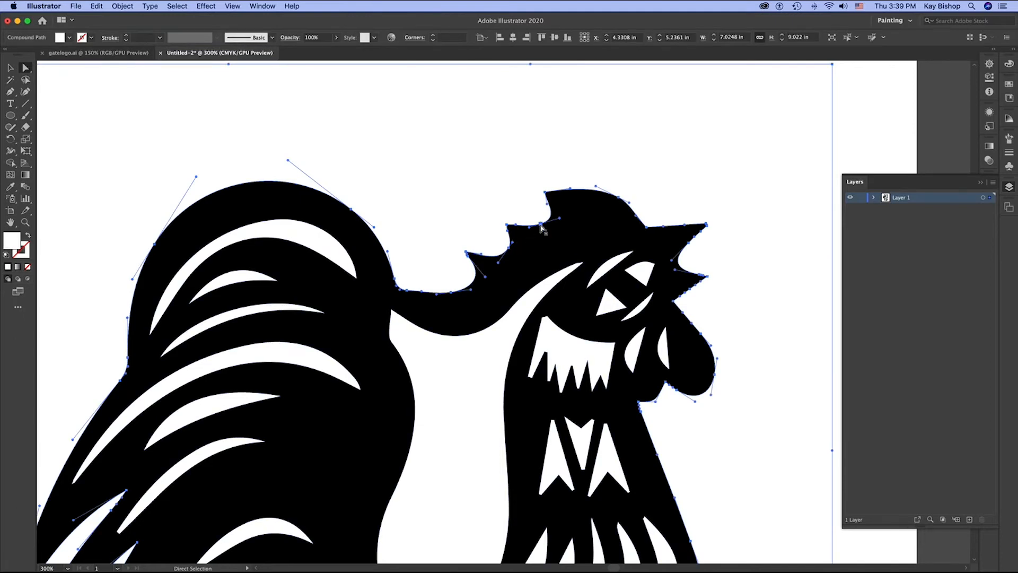
left_click_drag(541, 225, 532, 216)
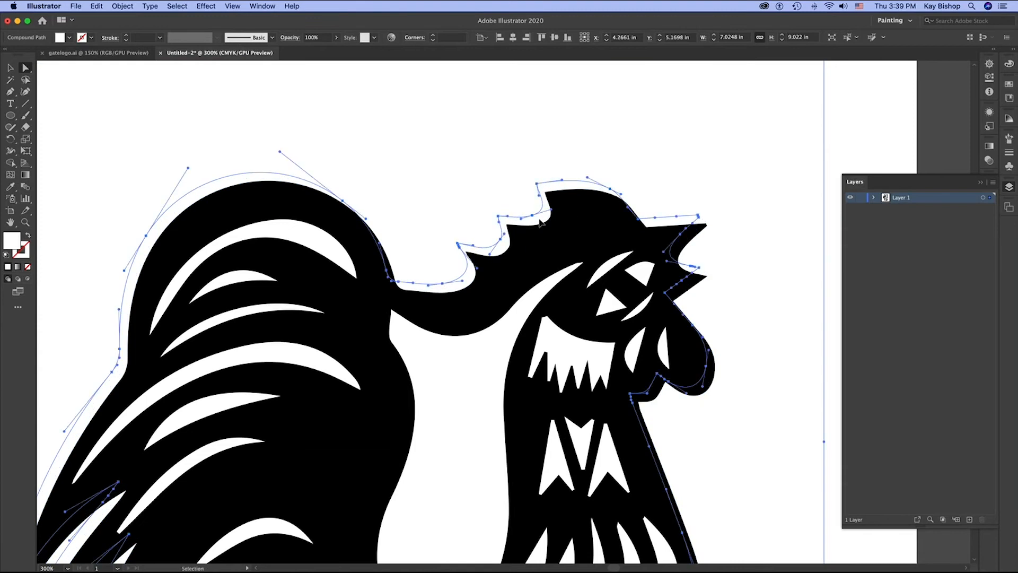
key("super+z")
- Reshape the back of the rooster's comb by pulling anchor points of the black traced shape outward with Direct Selection
left_click(544, 231)
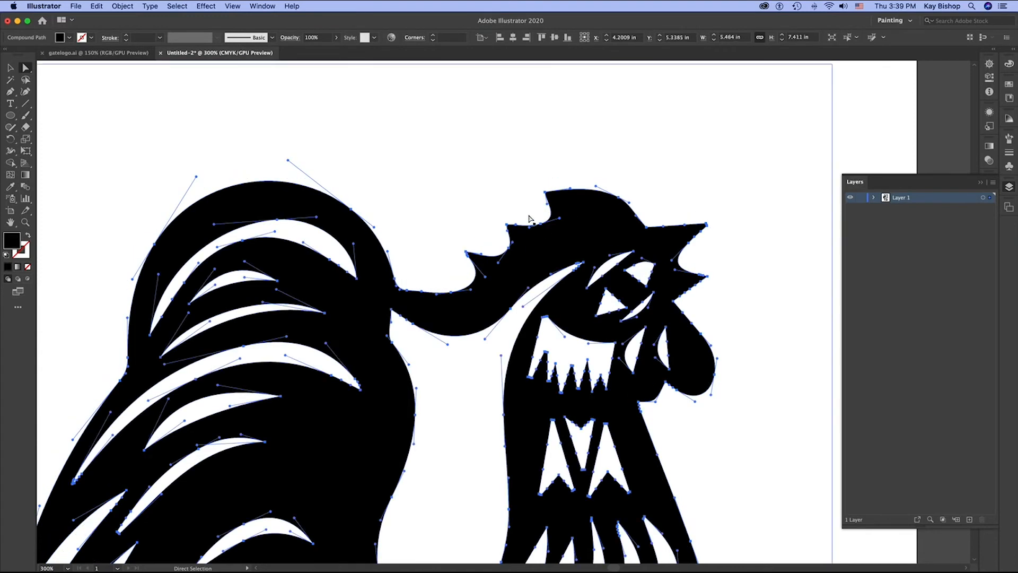
left_click(531, 217)
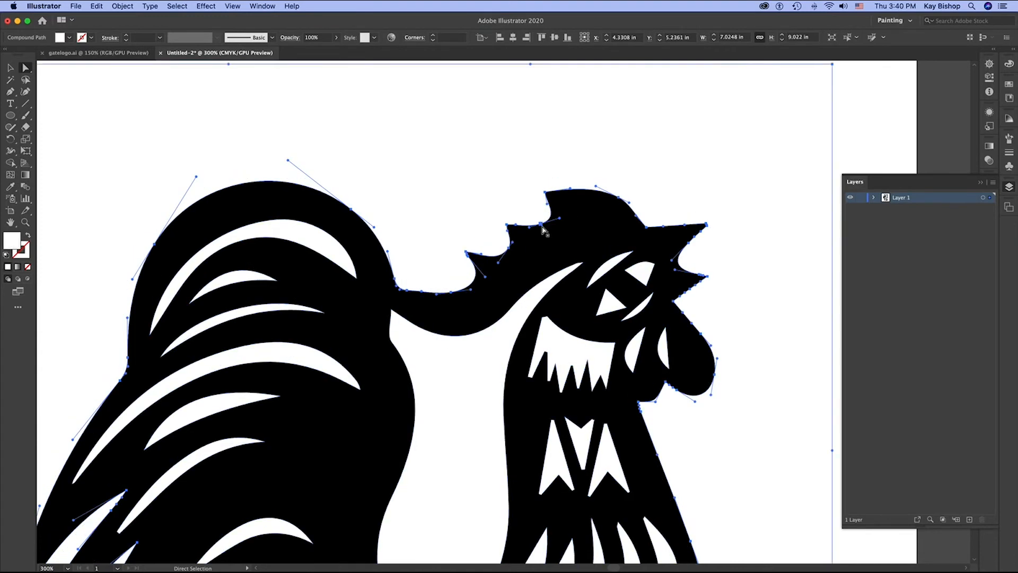
left_click(865, 142)
left_click(846, 182)
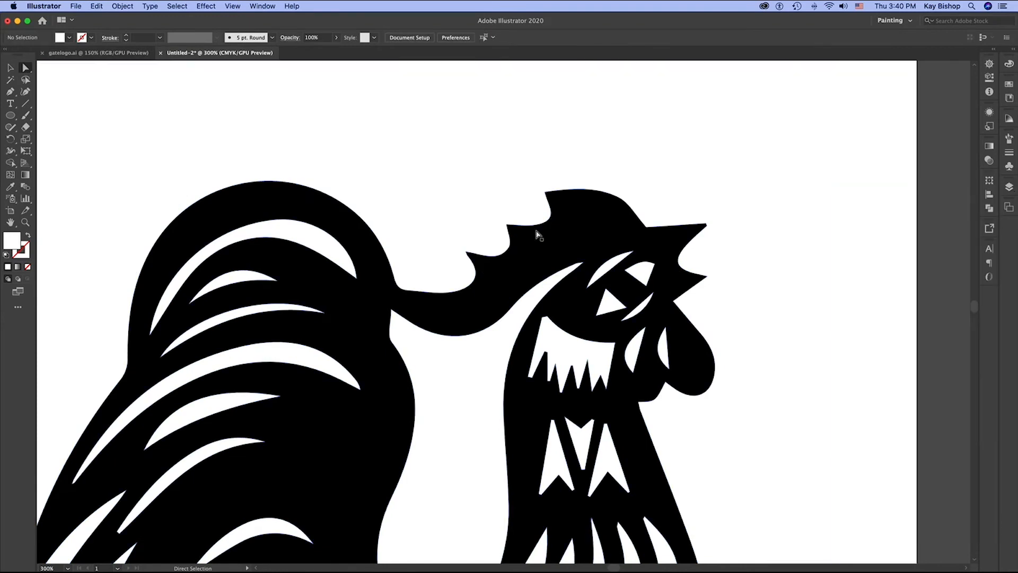
left_click_drag(541, 225, 498, 210)
left_click(512, 241)
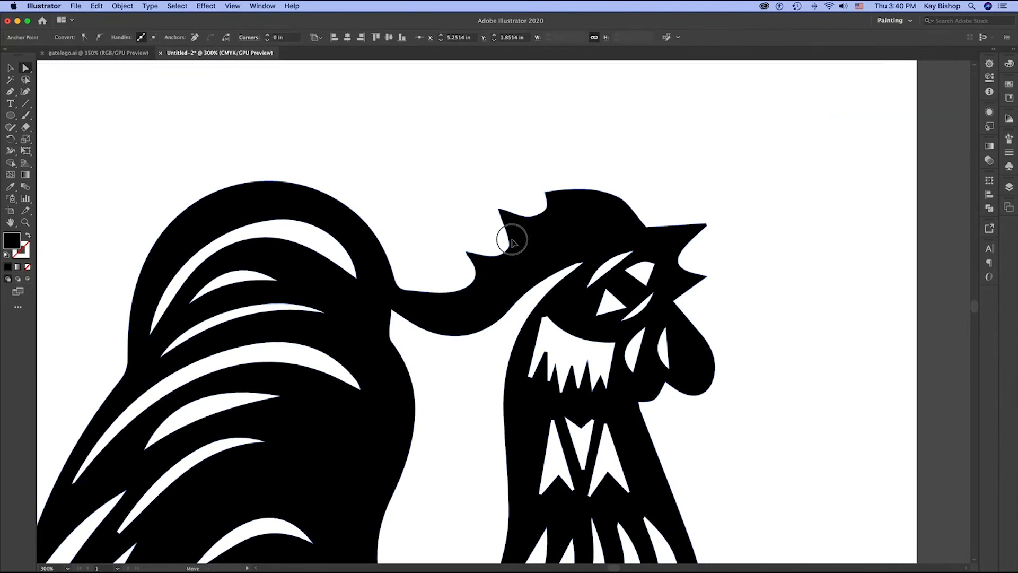
left_click(510, 240)
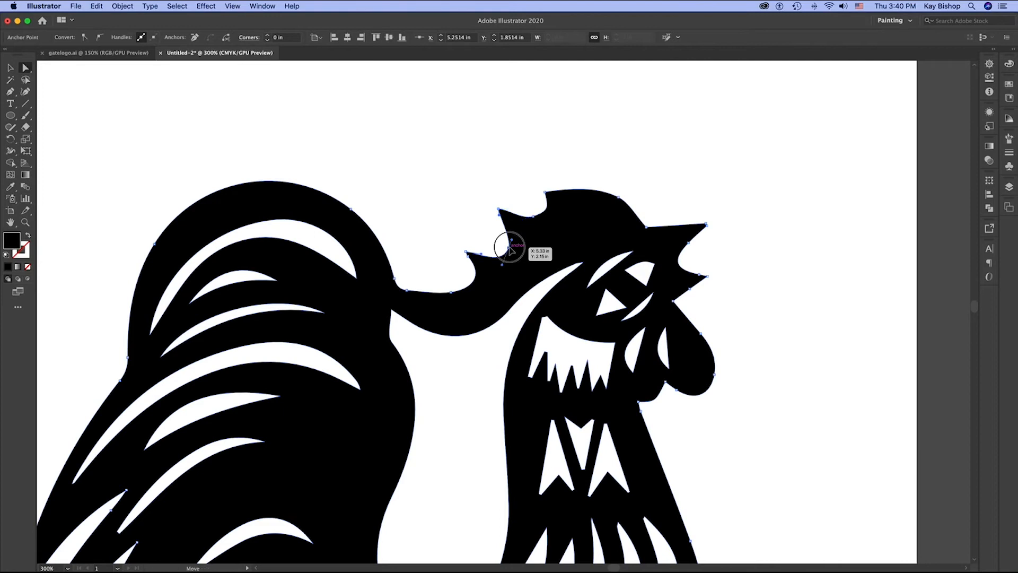
left_click_drag(509, 247, 504, 243)
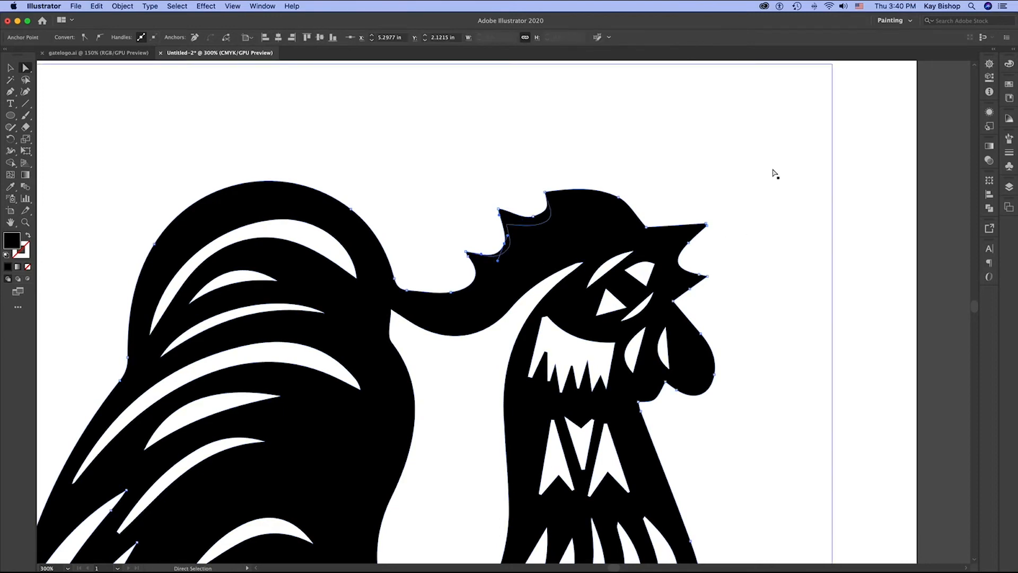
- Try filling the whole traced rooster group with CMYK Red, and undo the fill
key("super+0")
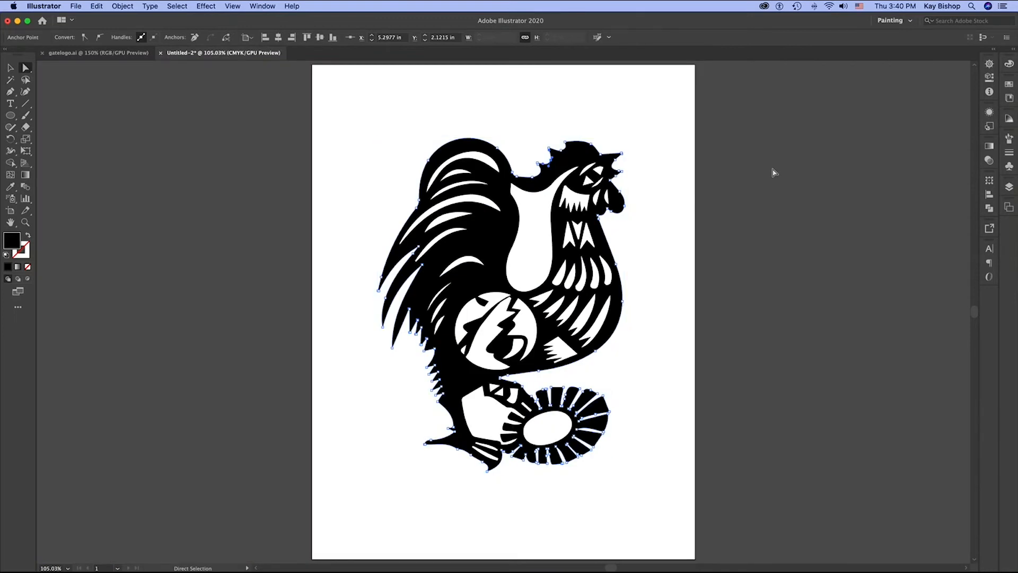
left_click(10, 68)
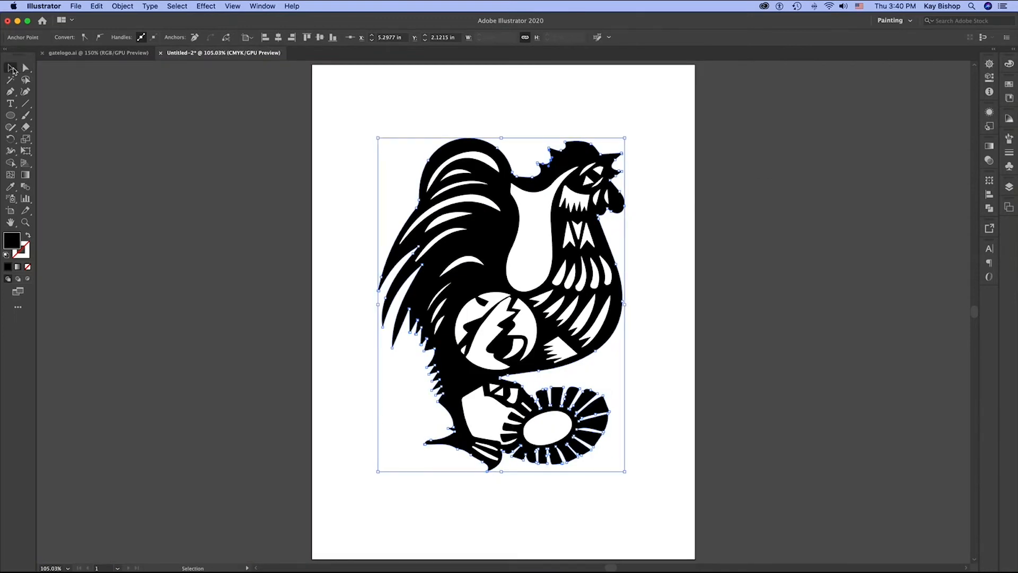
left_click(496, 233)
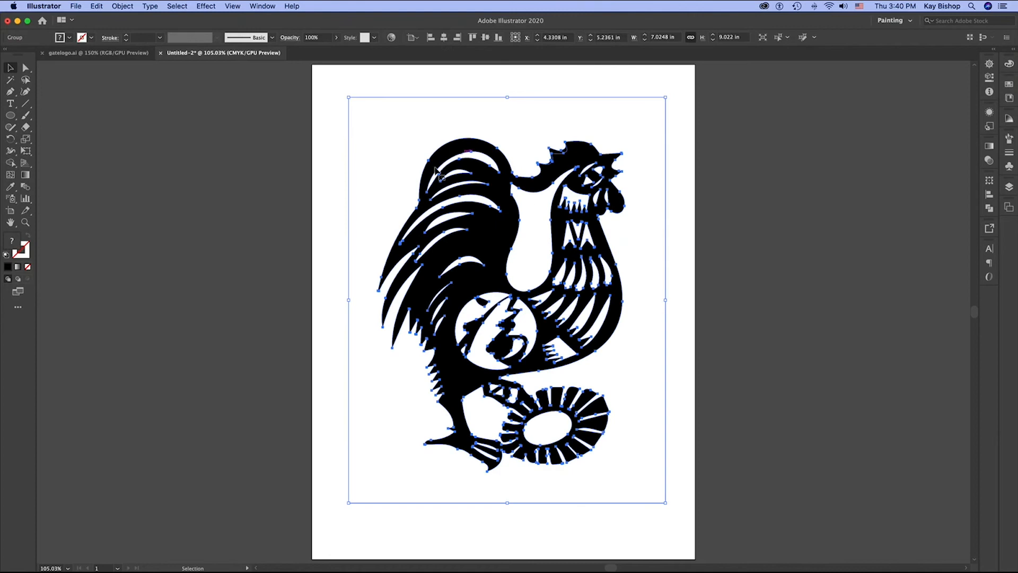
left_click(749, 268)
left_click(514, 235)
left_click(1009, 86)
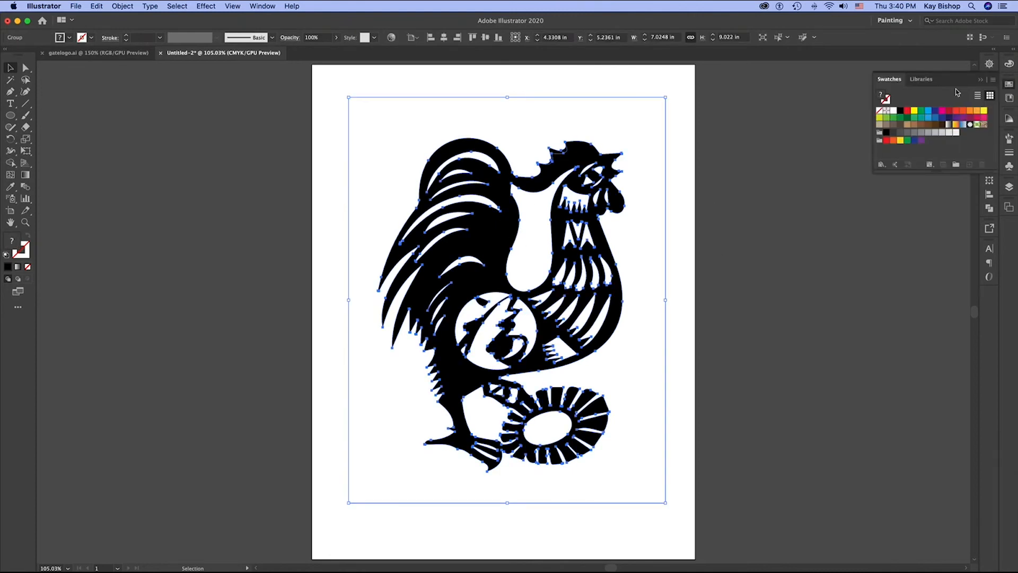
left_click(907, 111)
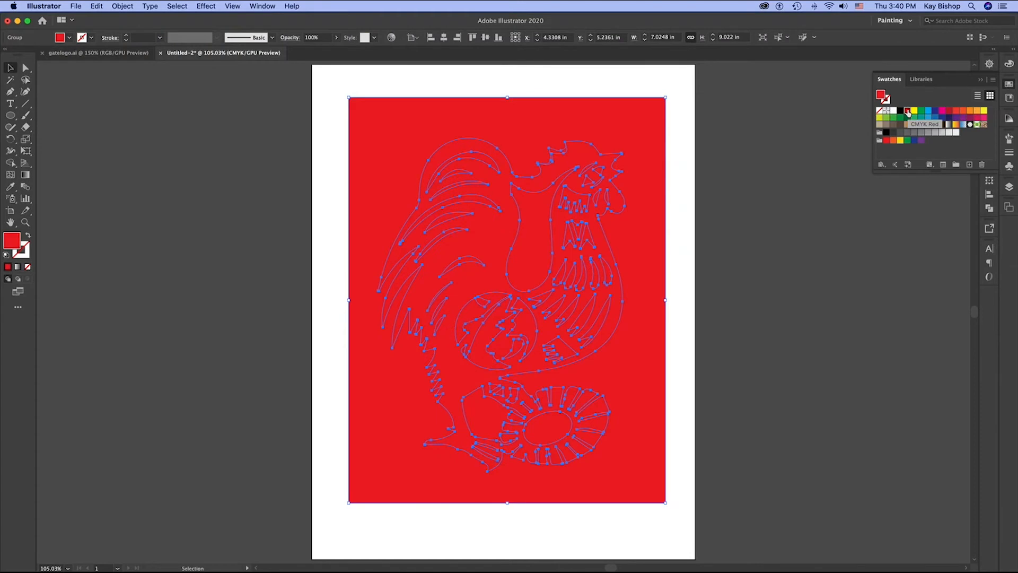
key("super+z")
- Fill only the rooster's black traced shape with the dark red swatch using Direct Selection, and deselect it
left_click(696, 143)
left_click(582, 160)
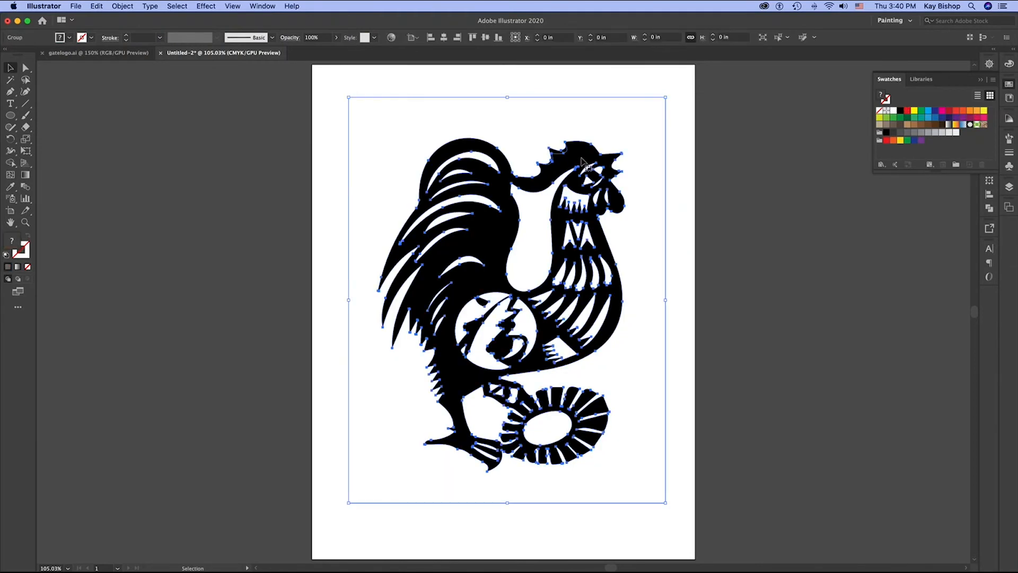
key("a")
left_click(314, 114)
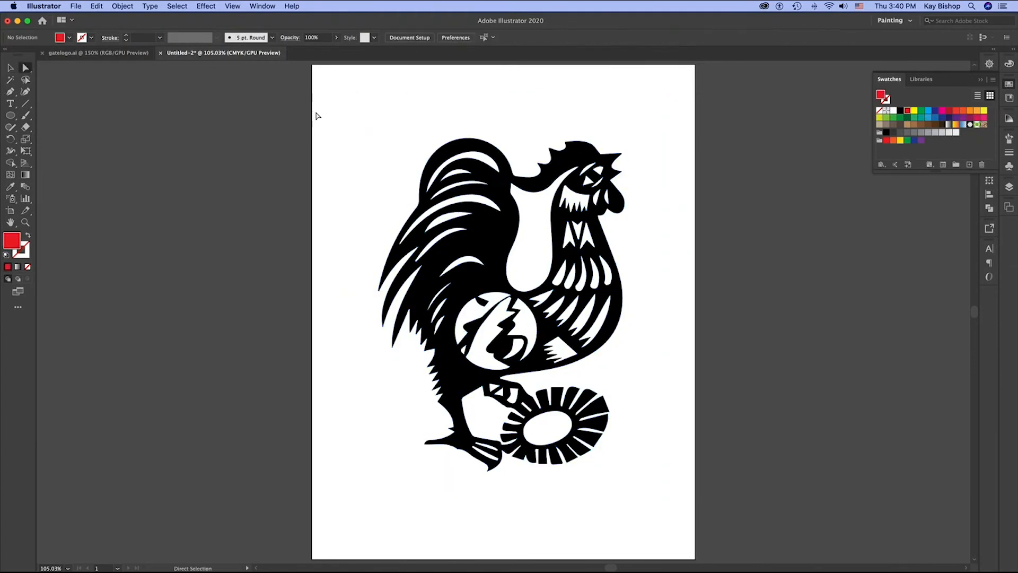
left_click(625, 259)
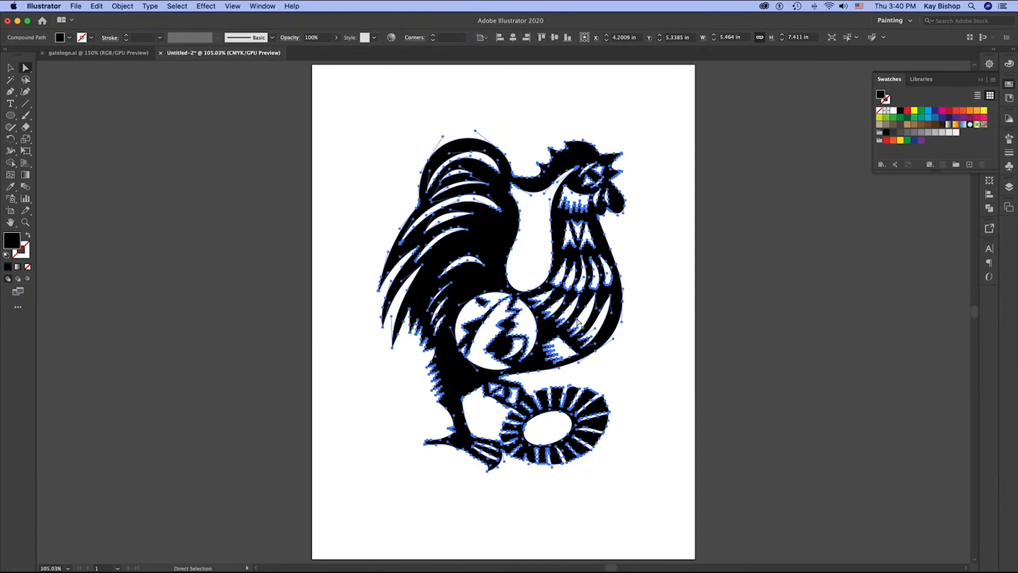
left_click(907, 111)
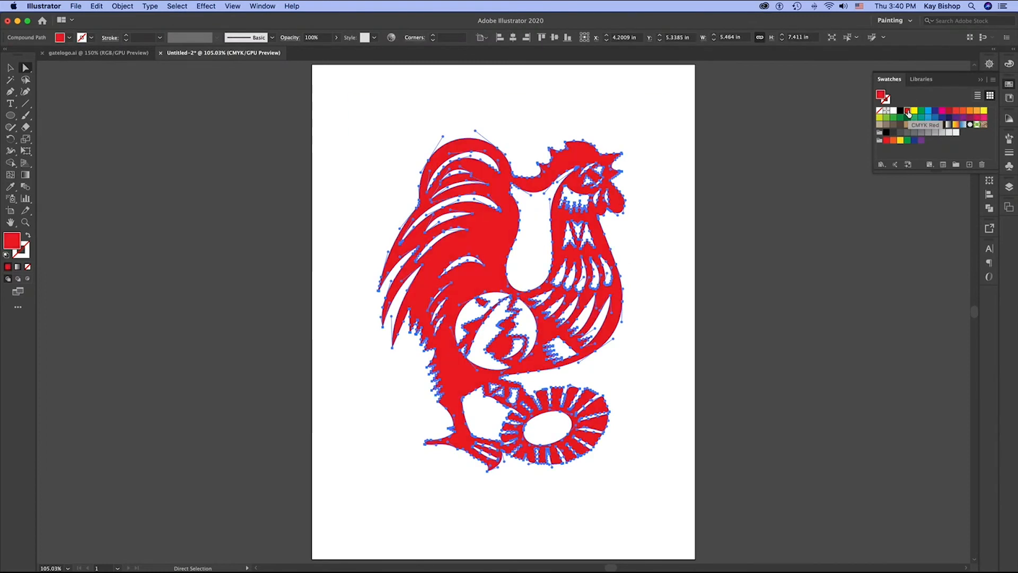
left_click(949, 111)
left_click(683, 125)
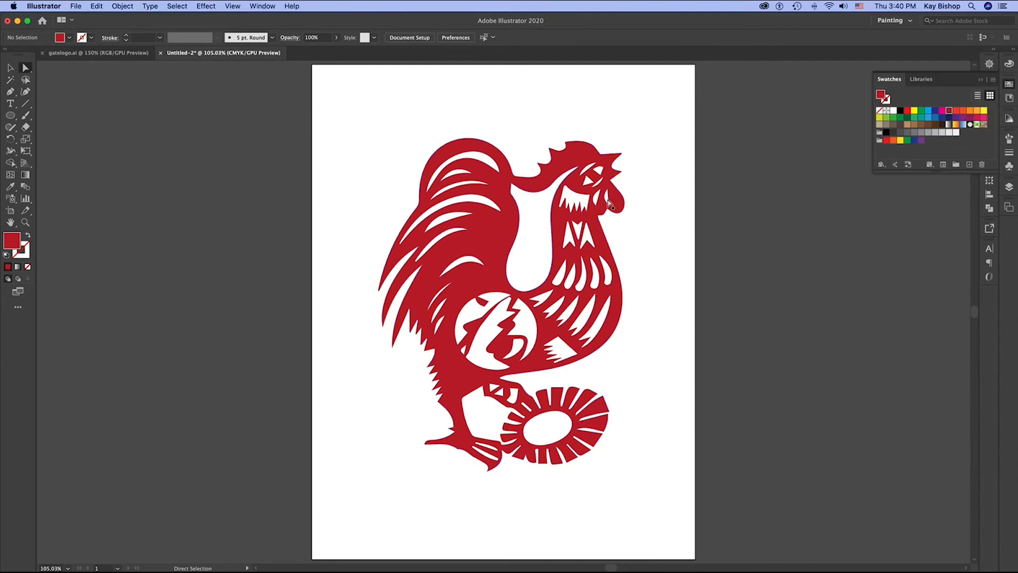
- Enlarge the whole rooster group from its corners to about 9.99 by 12.06 in, and deselect it
left_click(10, 67)
left_click(499, 236)
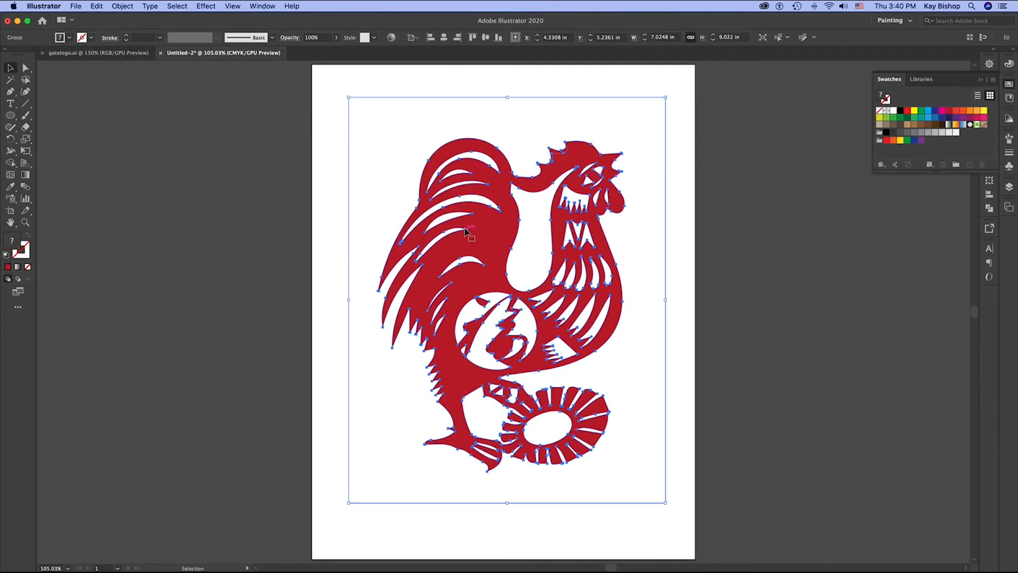
left_click_drag(665, 502, 736, 564)
left_click_drag(348, 97, 348, 189)
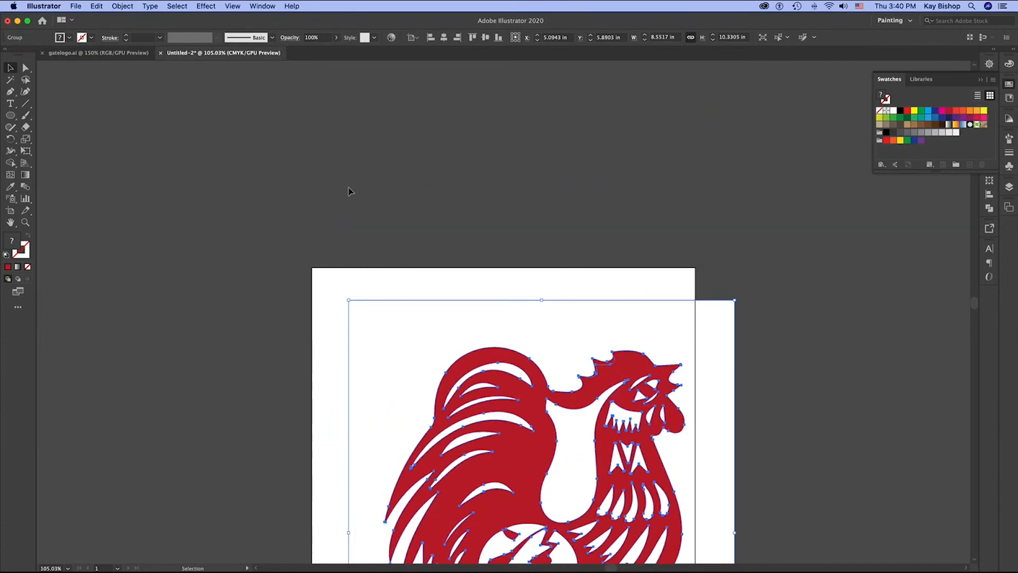
key("super+z")
left_click_drag(349, 97, 286, 65)
key("super+z")
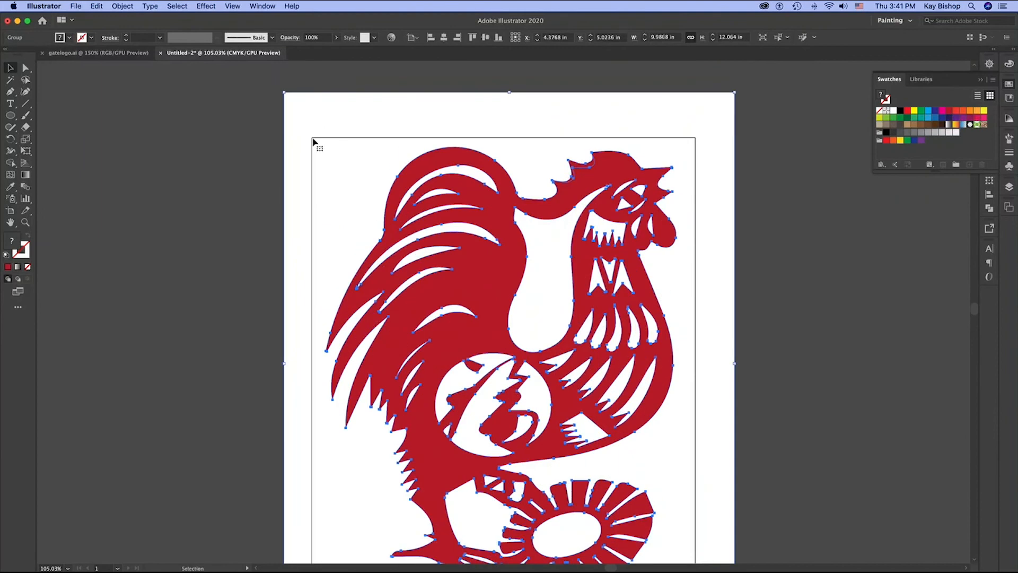
left_click(810, 215)
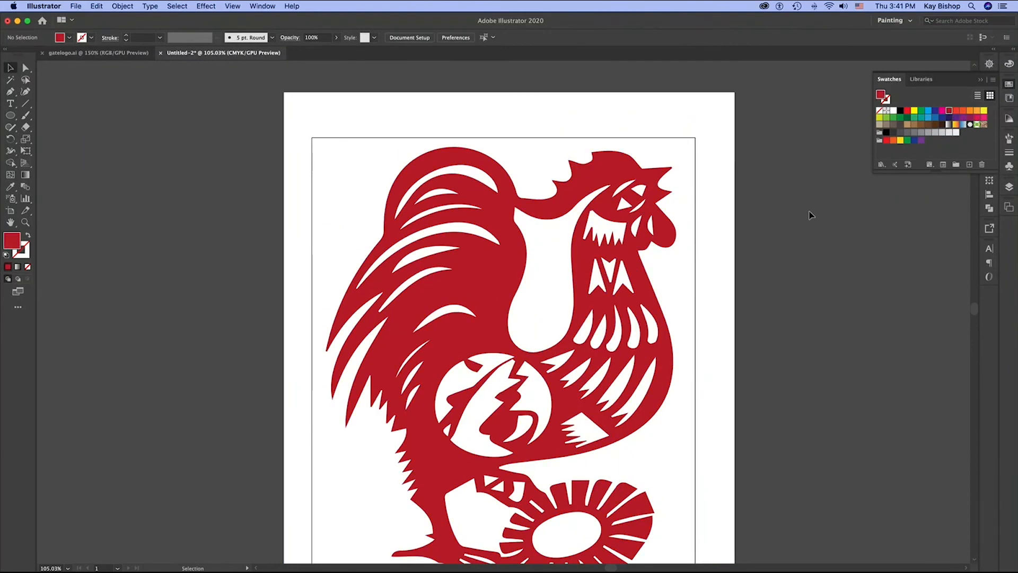
- Delete the rooster artwork and fit the empty artboard in the window
key("super+minus")
left_click(505, 207)
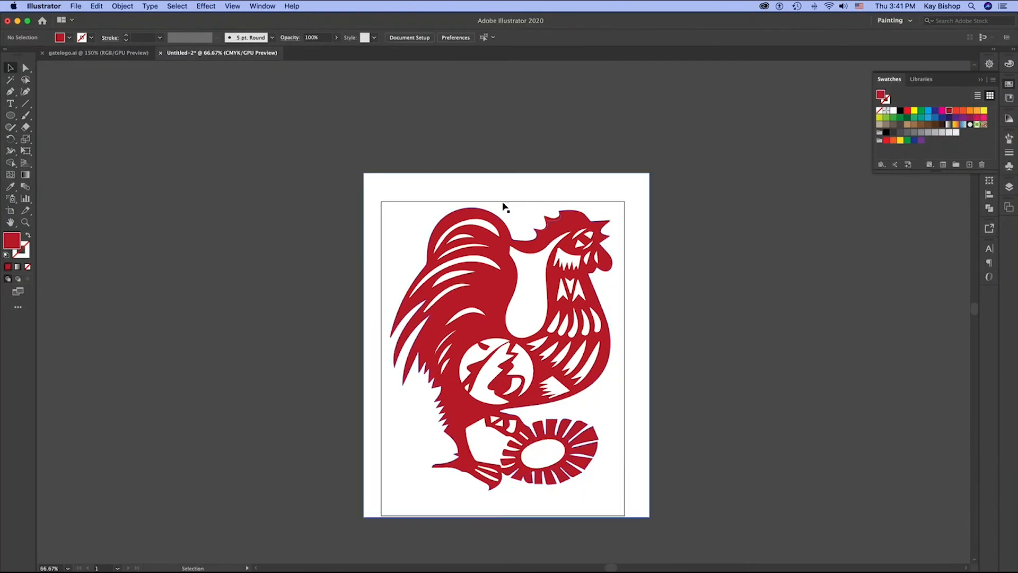
key("Delete")
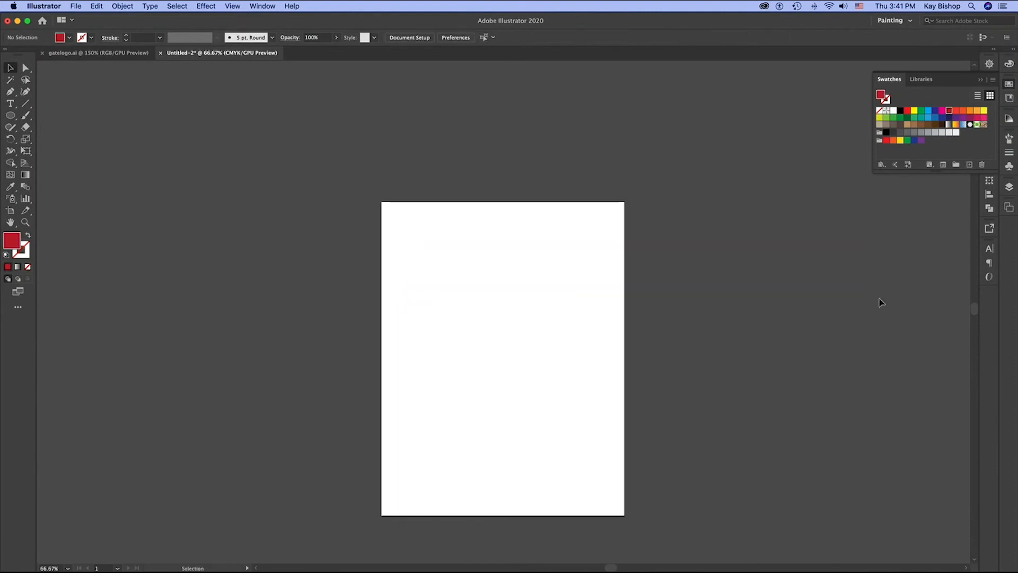
key("super+0")
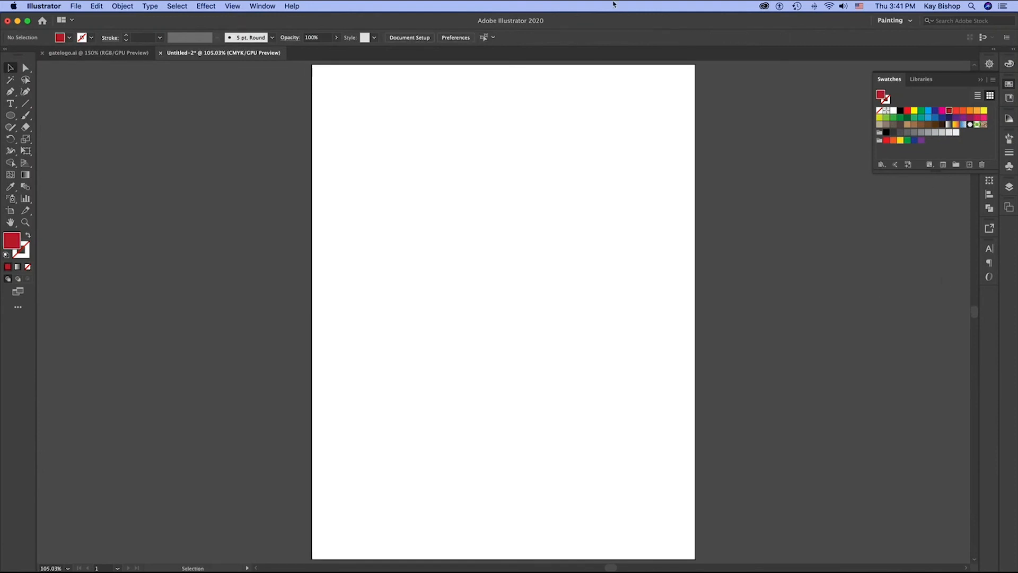
- Place the image rainbow-party-hat-sky-blue-hi.png on the empty artboard
left_click(75, 6)
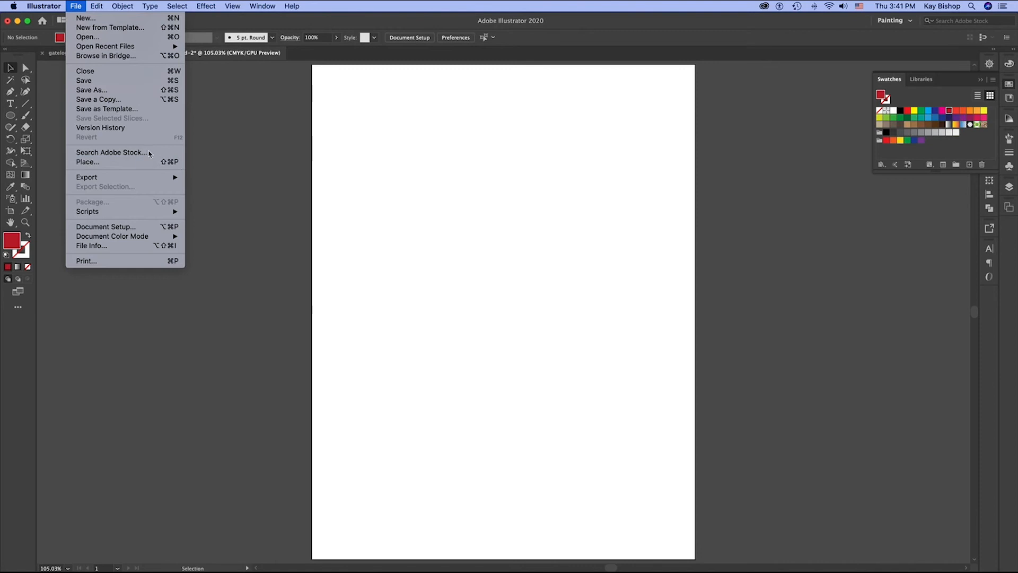
left_click(234, 183)
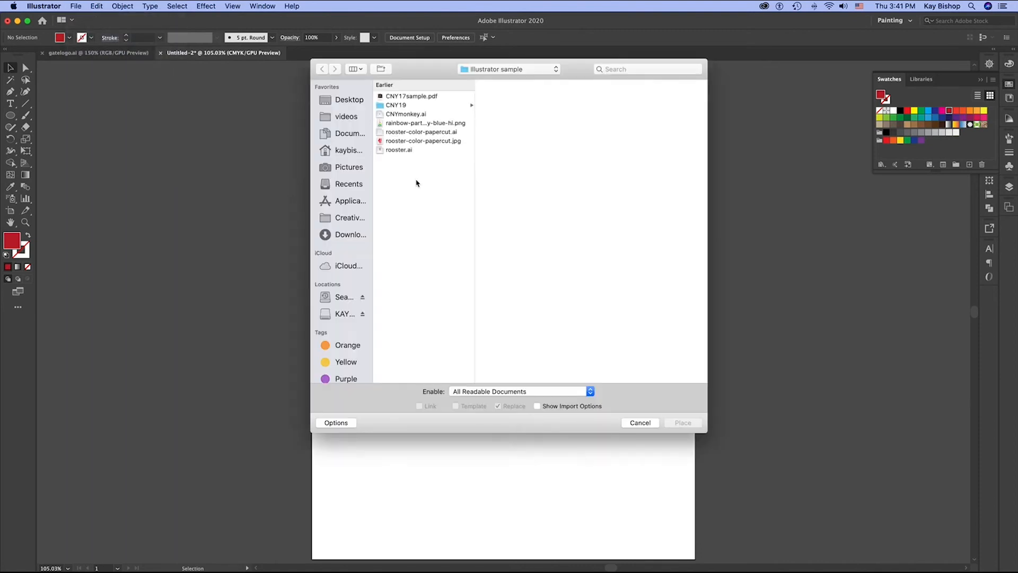
left_click(422, 123)
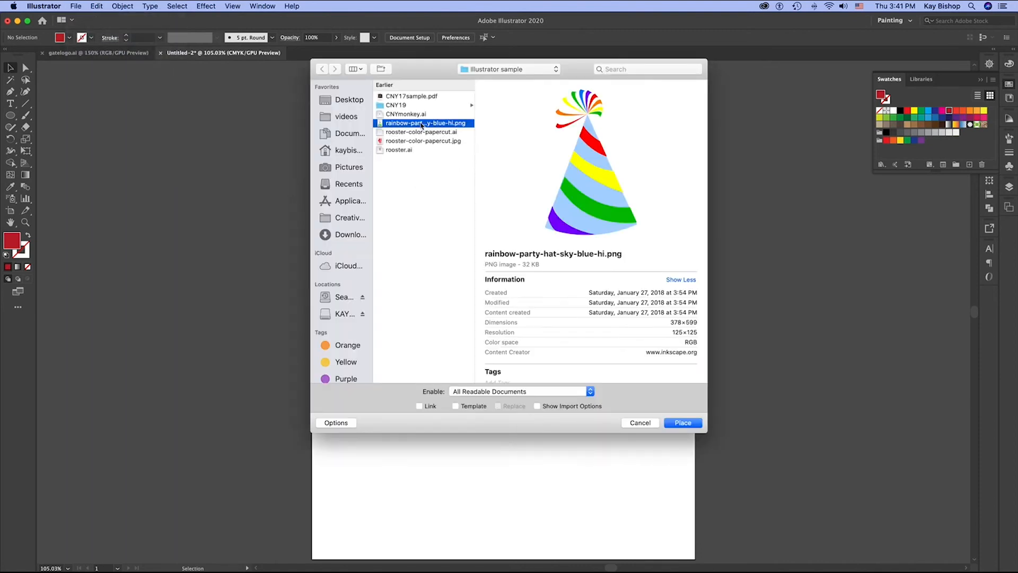
left_click(683, 423)
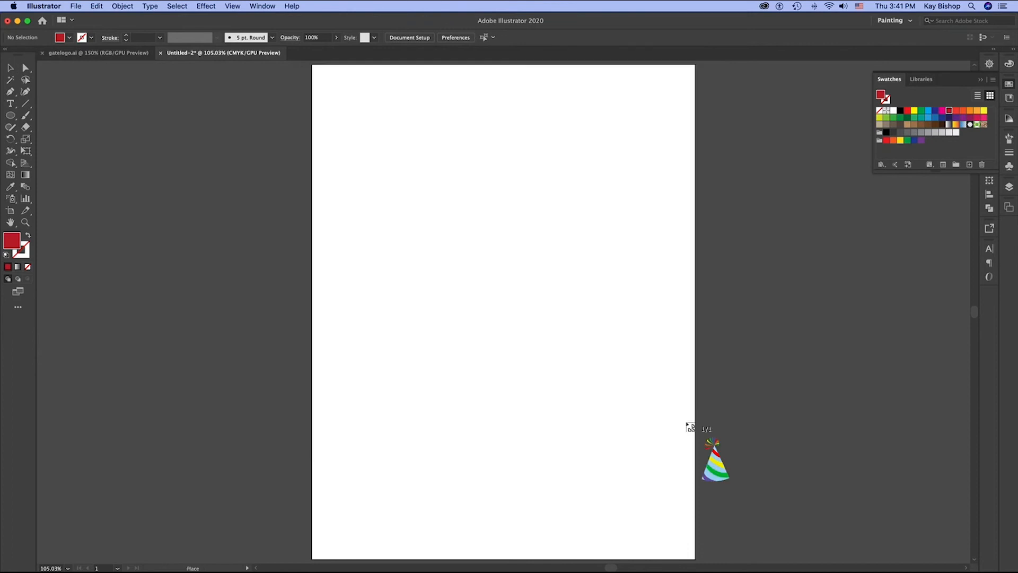
left_click(457, 224)
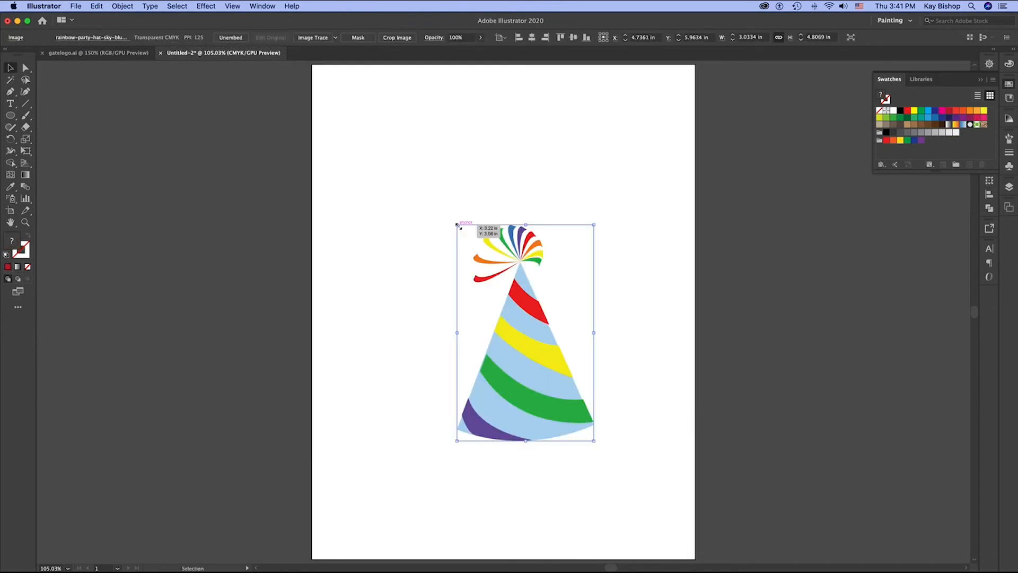
- Enlarge the party hat image to about 6.87 by 8.76 in and center it on the artboard
left_click_drag(458, 226, 343, 109)
left_click_drag(593, 440, 653, 502)
left_click_drag(506, 403, 515, 405)
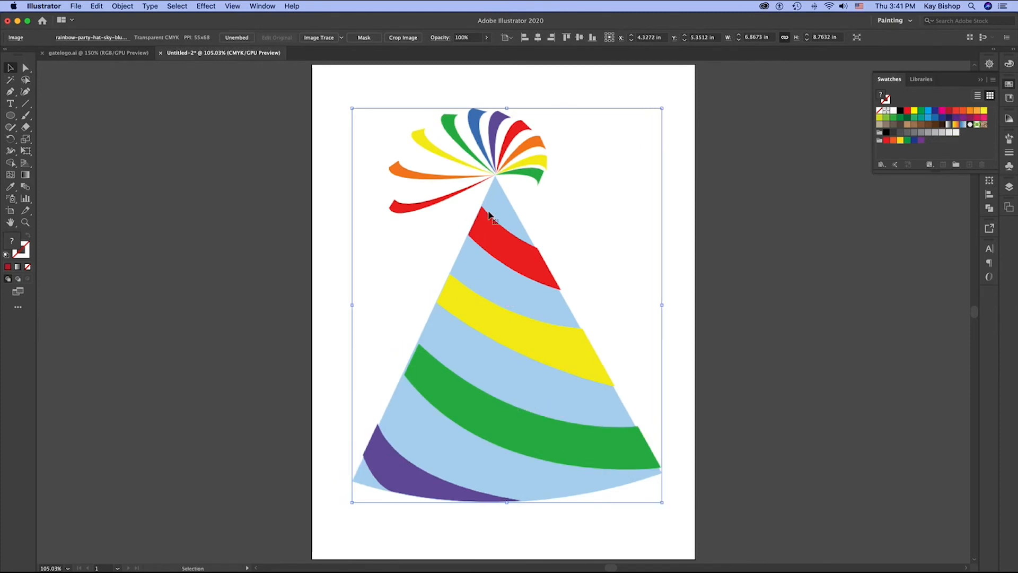
- Try converting the party hat image with Image Trace Make and Expand, and undo the trace
left_click(125, 6)
mouse_move(171, 293)
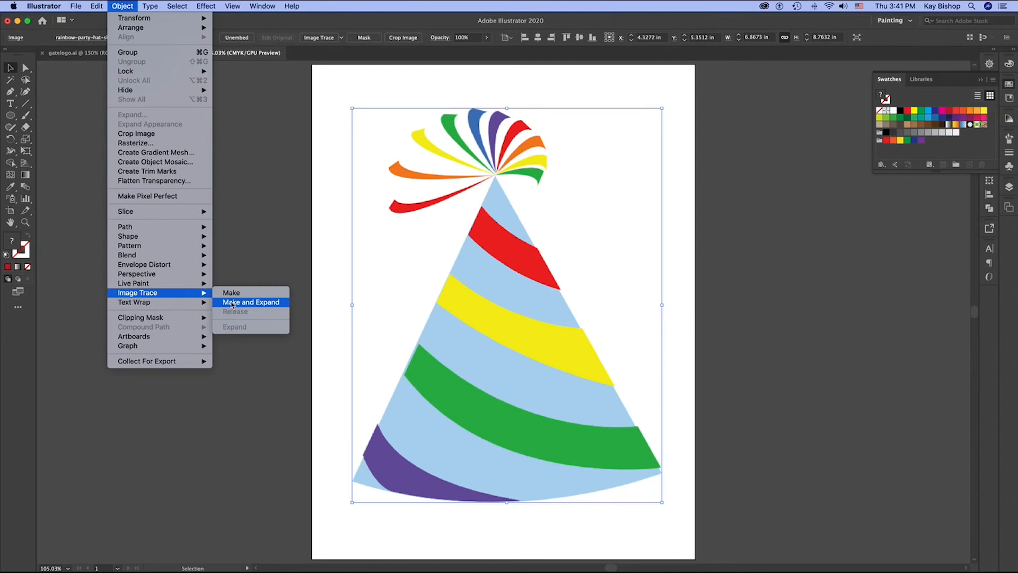
left_click(233, 303)
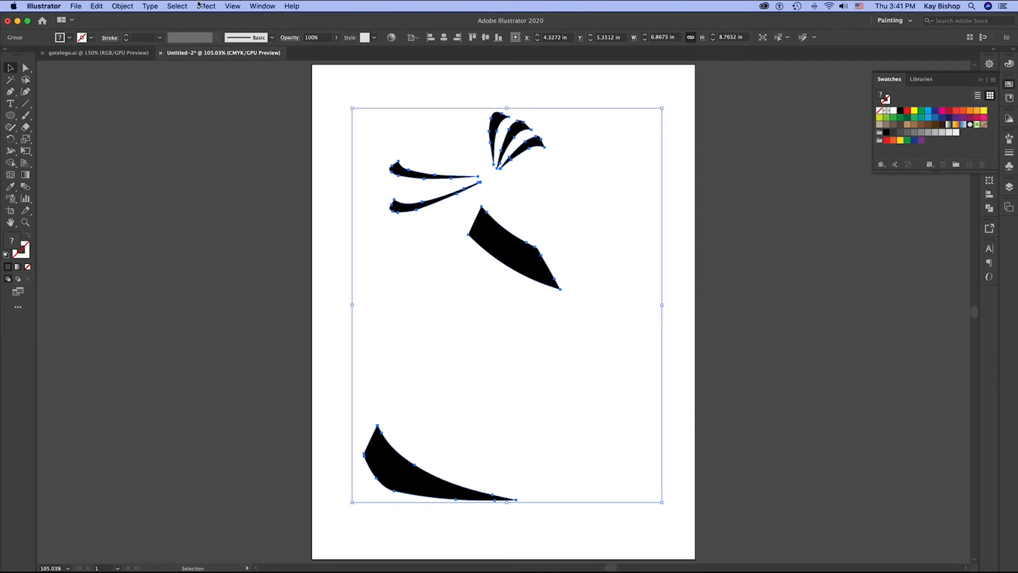
key("super+z")
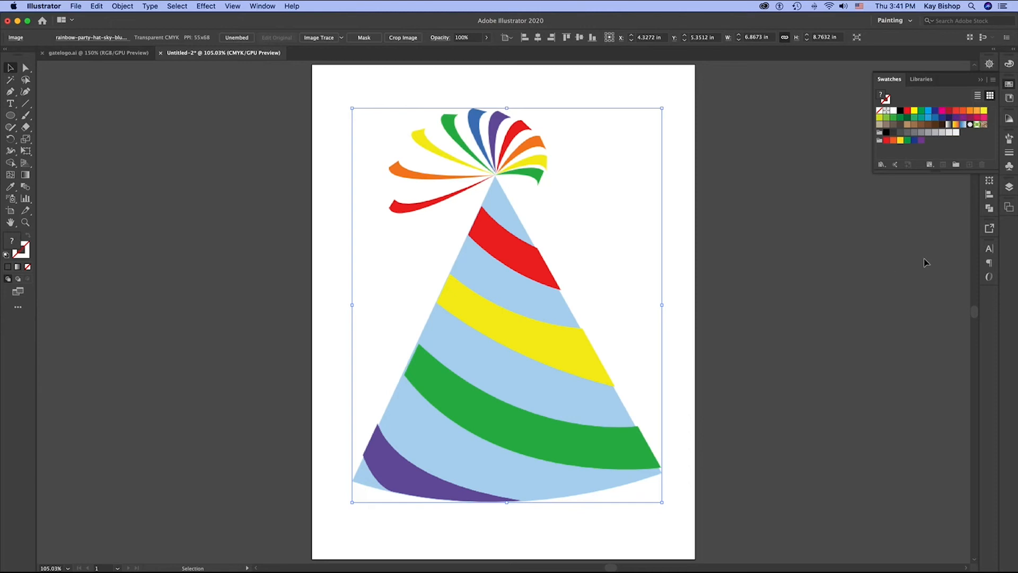
- Lock Layer 1 holding the party hat image, and add a new layer above it
left_click(1009, 187)
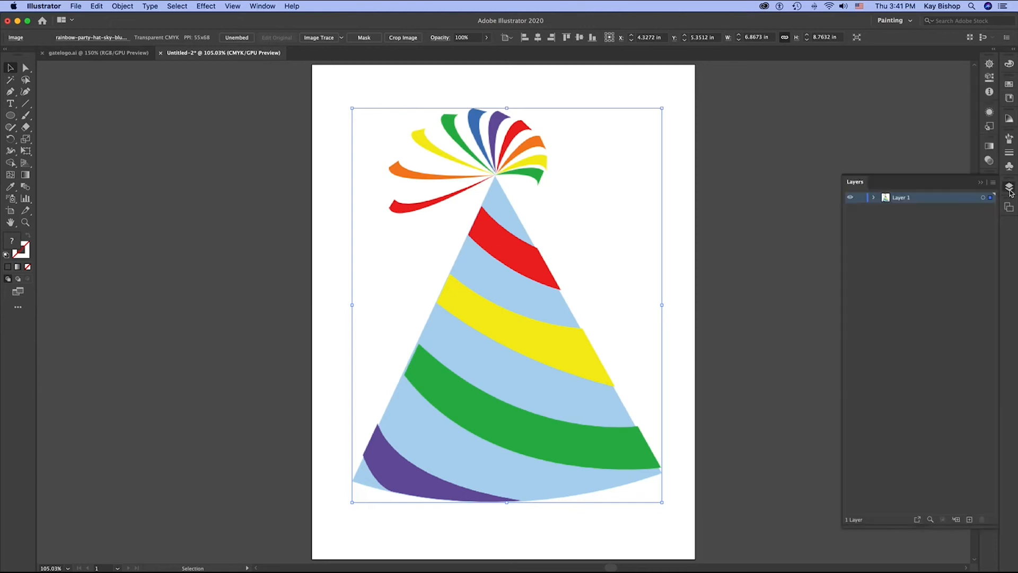
left_click(874, 199)
left_click(860, 197)
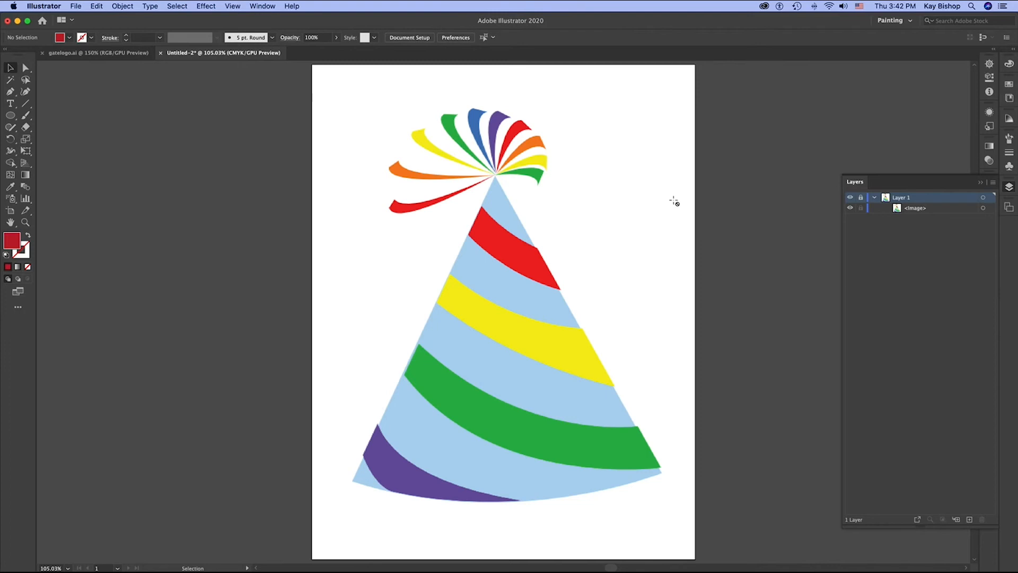
left_click(969, 520)
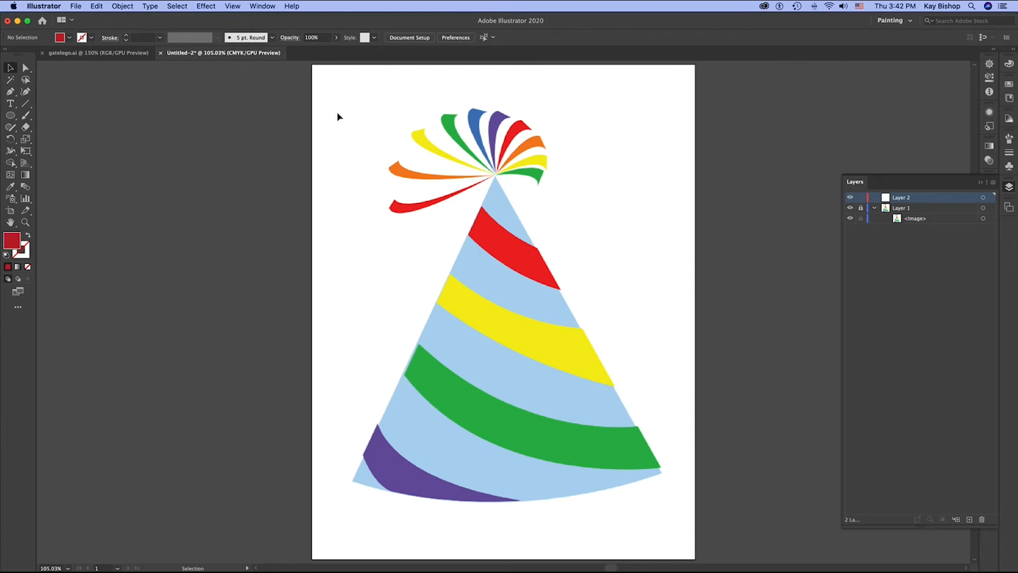
- Trace the light blue tip of the hat as a closed Pen path with no fill and a 1 pt black stroke, curving its lower edge
left_click(7, 256)
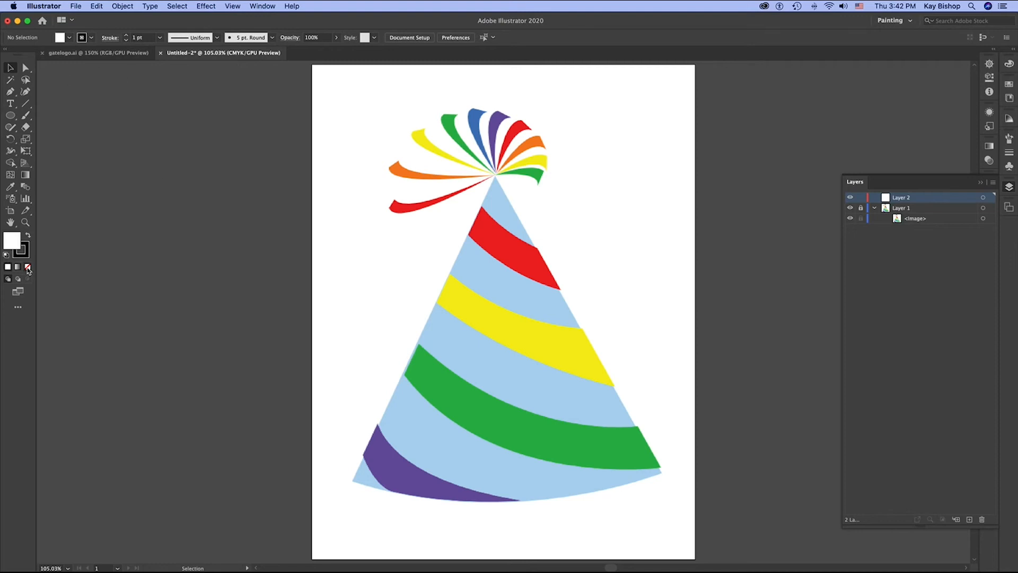
left_click(28, 267)
left_click(10, 91)
key("z")
left_click(501, 204)
left_click(523, 307)
left_click(525, 332)
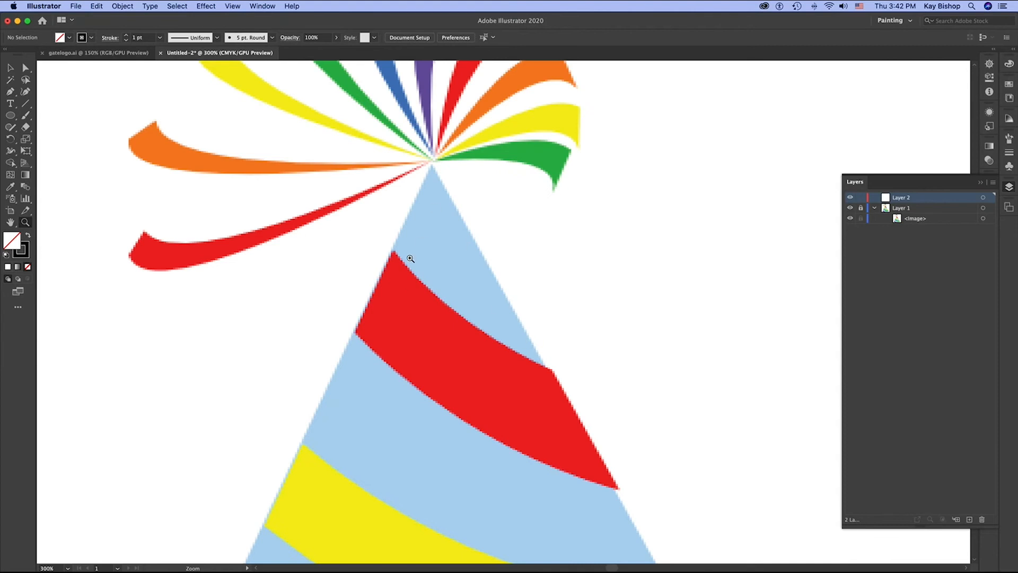
left_click(15, 94)
left_click(393, 249)
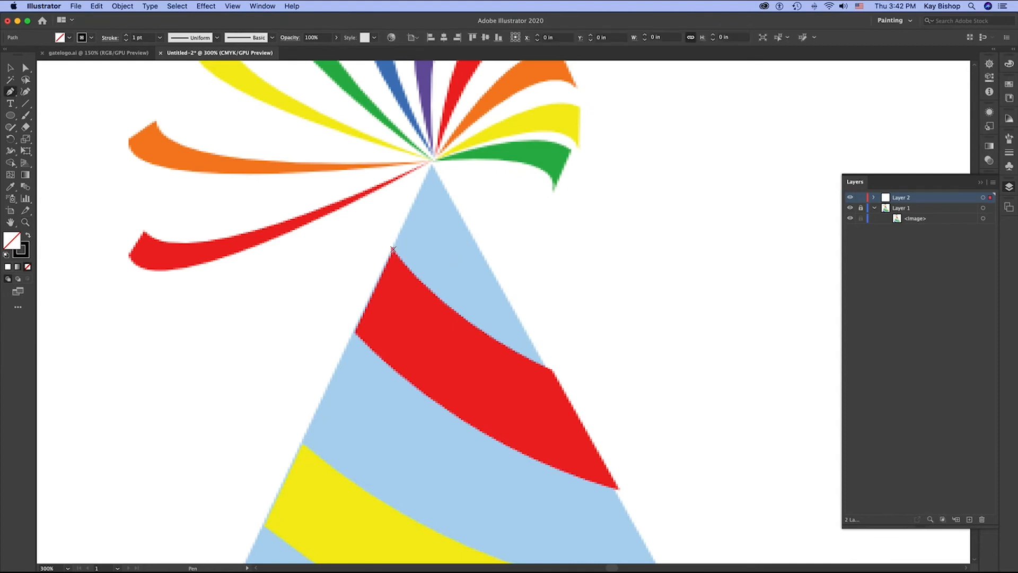
left_click(431, 165)
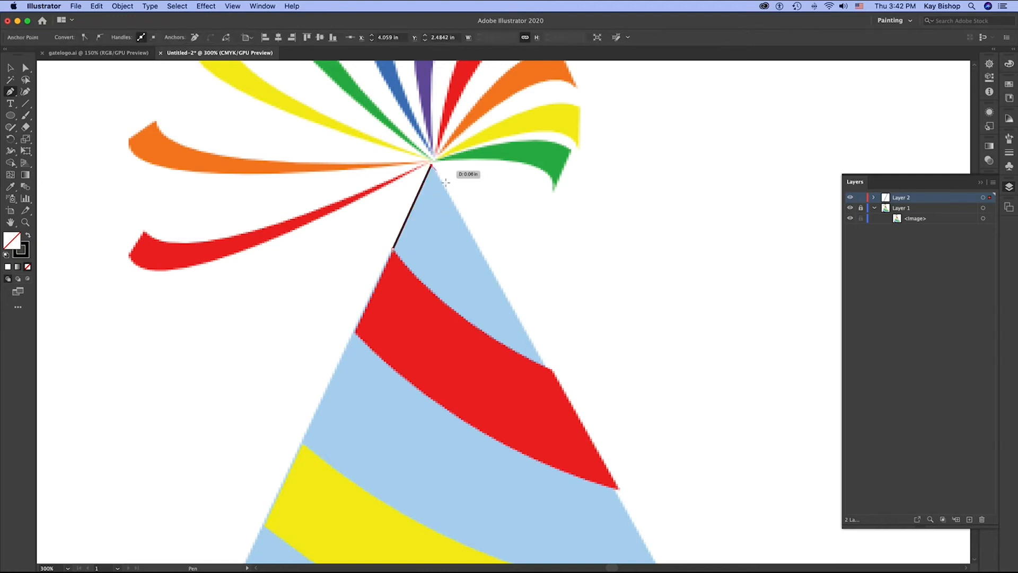
left_click(552, 372)
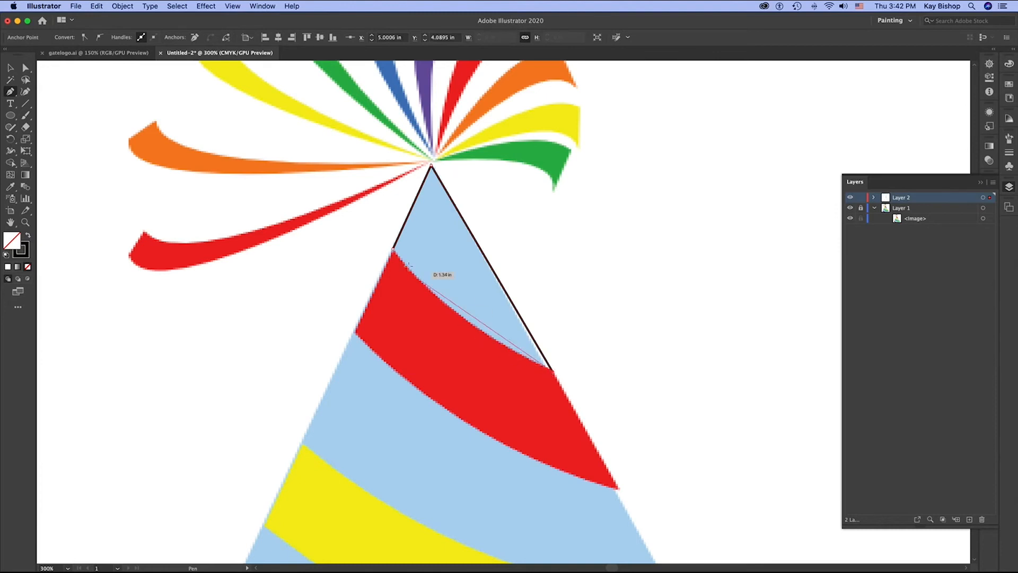
left_click_drag(393, 249, 342, 176)
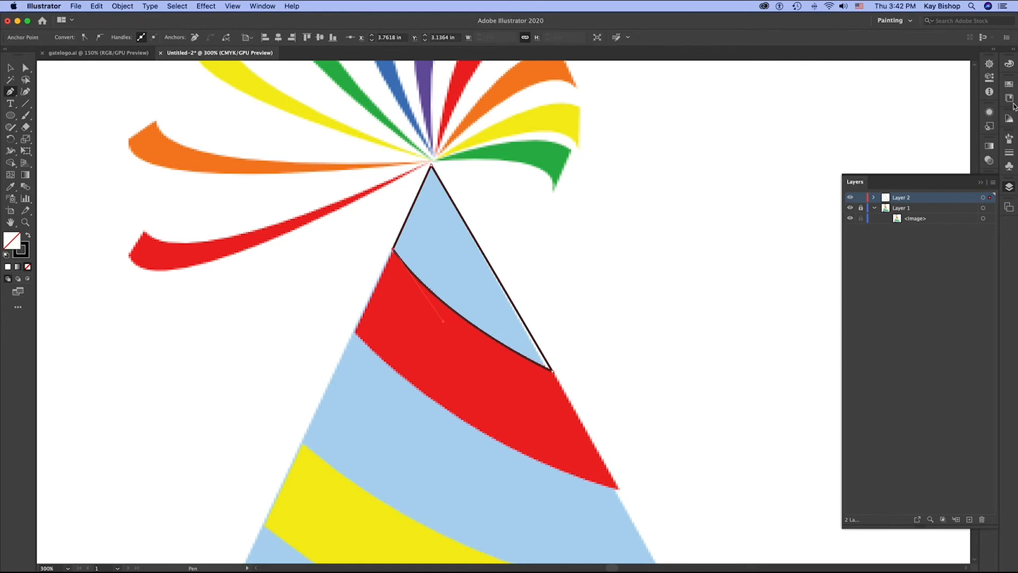
- Fill the traced hat tip with a bright blue swatch and remove its stroke
left_click(1009, 98)
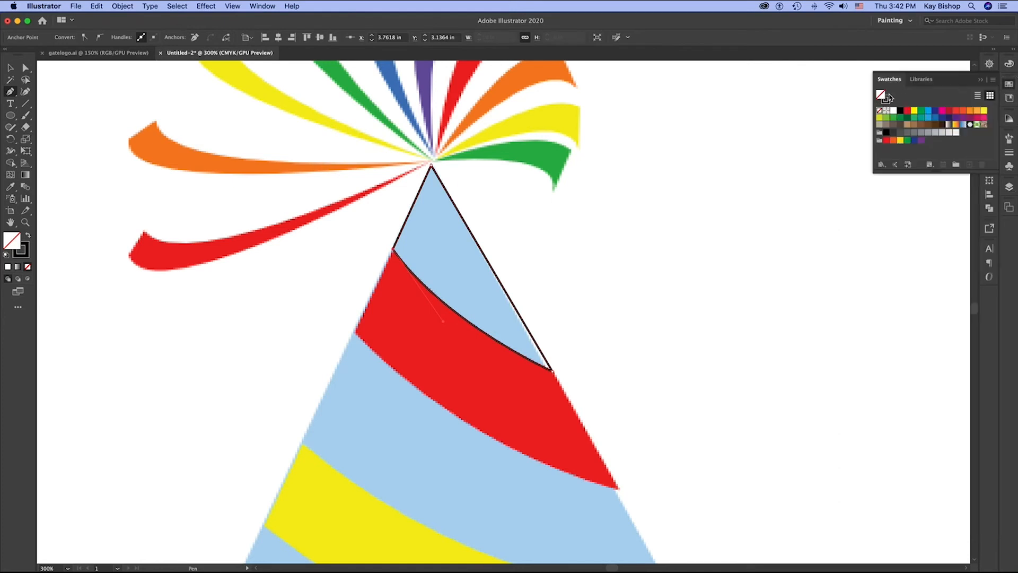
left_click(927, 118)
left_click(886, 99)
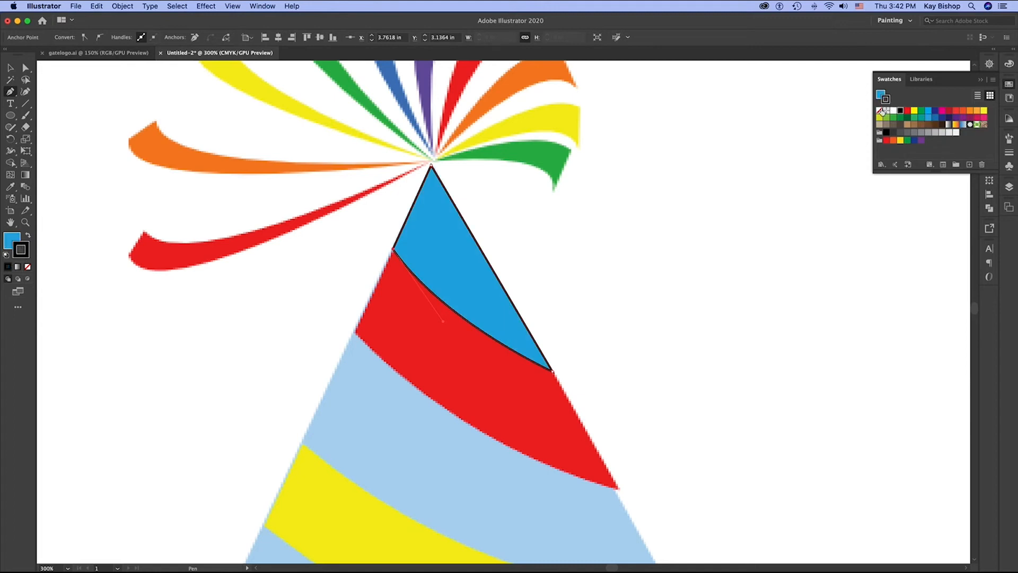
left_click(879, 111)
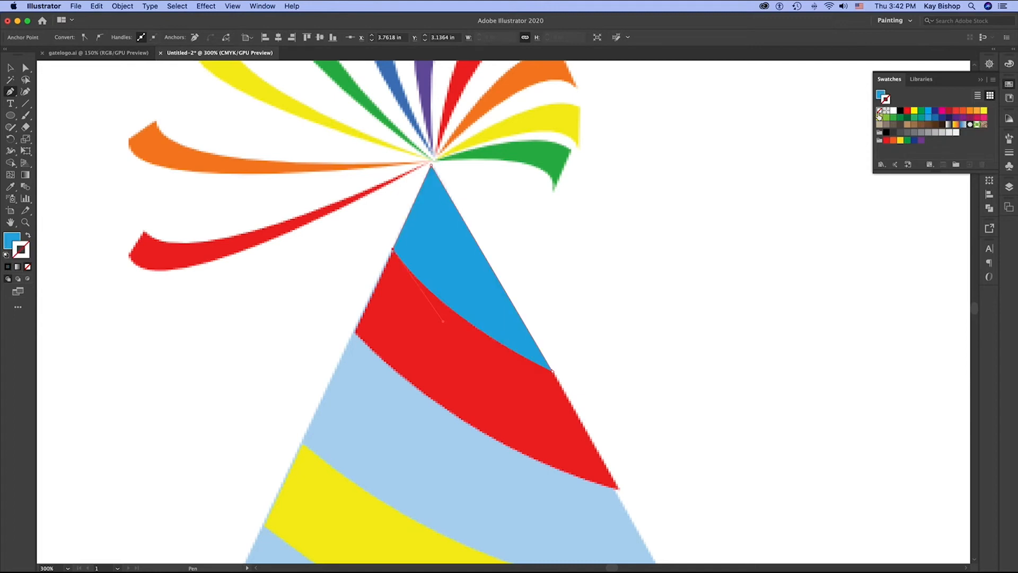
- Hide Layer 1 so that only the traced hat tip shows
left_click(1008, 188)
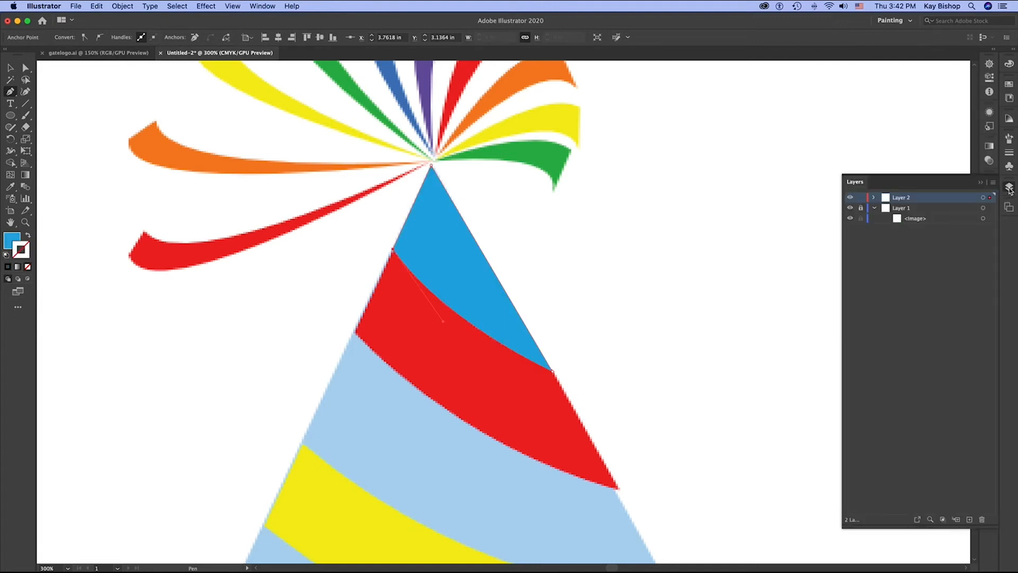
left_click(850, 210)
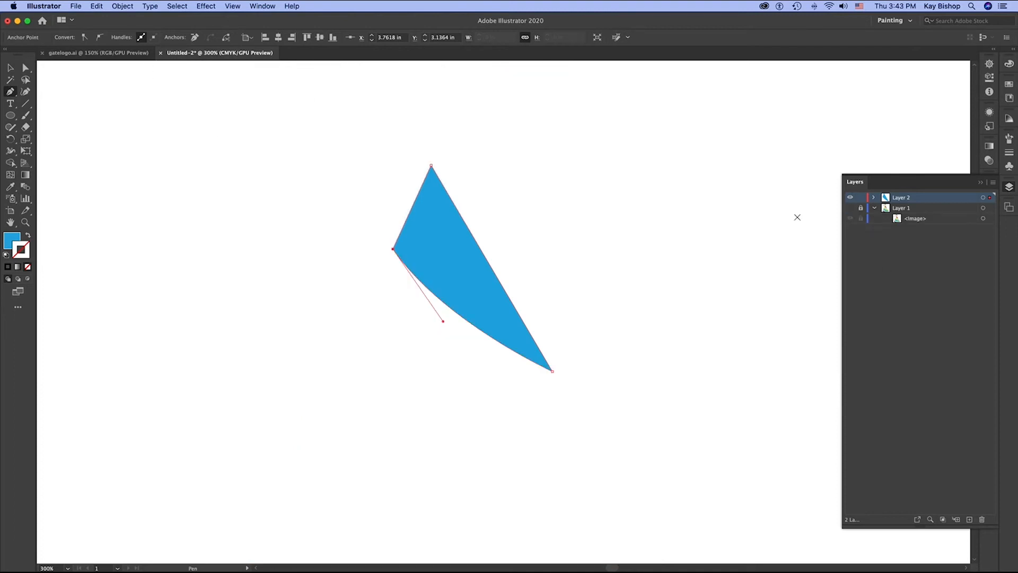
- Show the hat image layer again, lock Layer 2, and add a new layer above it
left_click(850, 209)
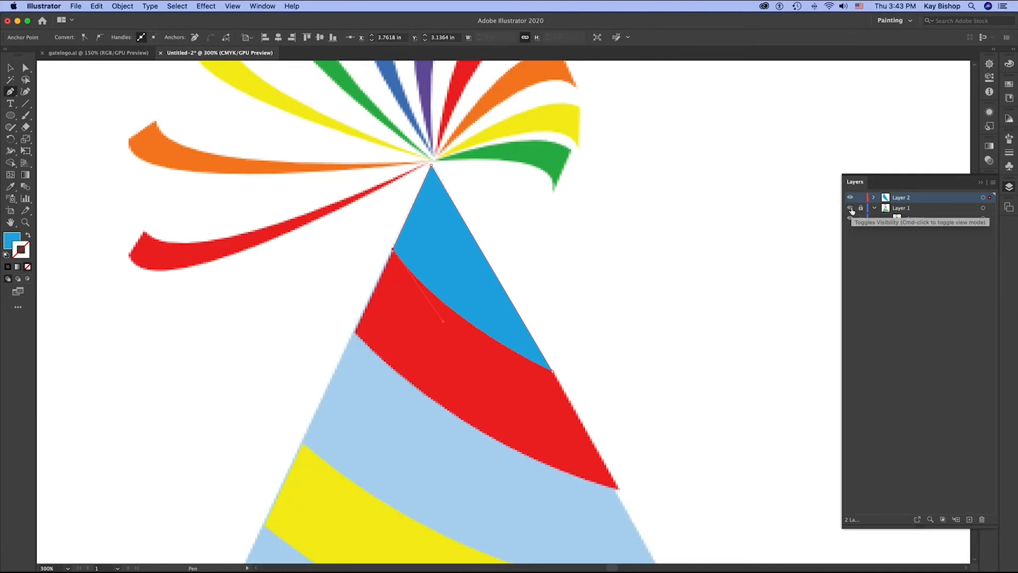
left_click(860, 198)
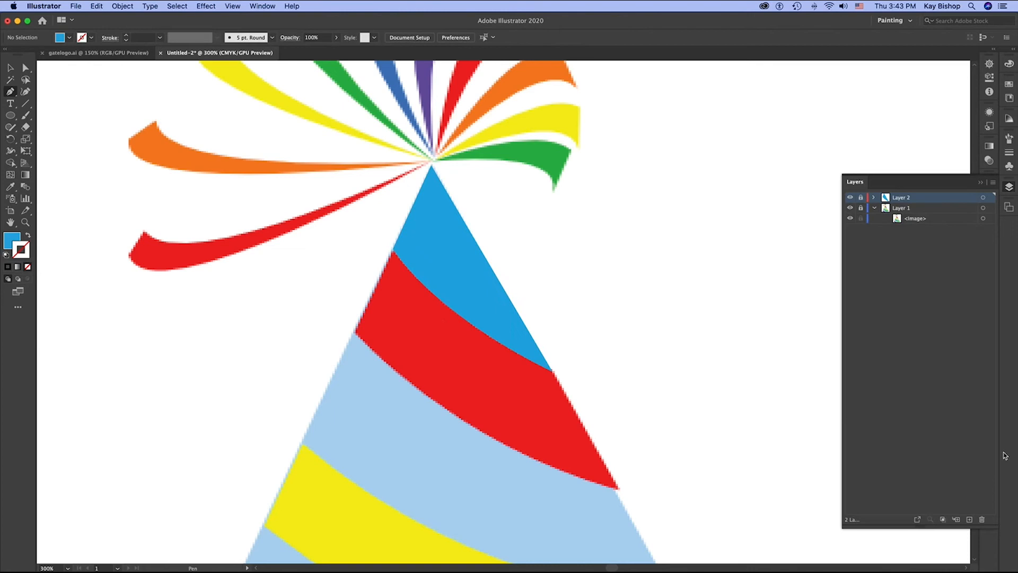
left_click(969, 521)
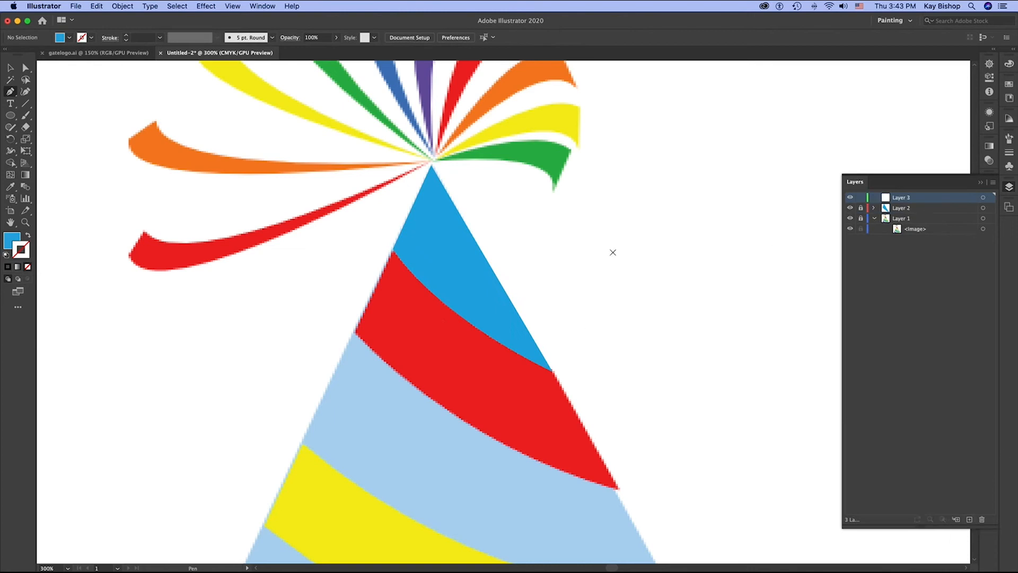
- Trace the red stripe below the hat tip as a closed Pen path with no fill and a 1 pt black stroke, curving its long edges
left_click(8, 266)
left_click(9, 239)
left_click(27, 266)
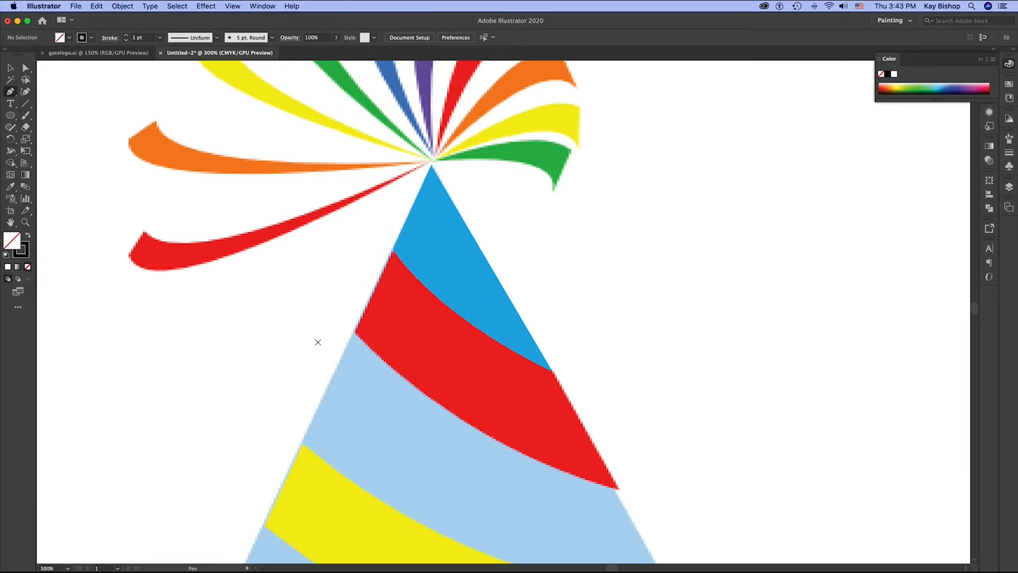
left_click(392, 250)
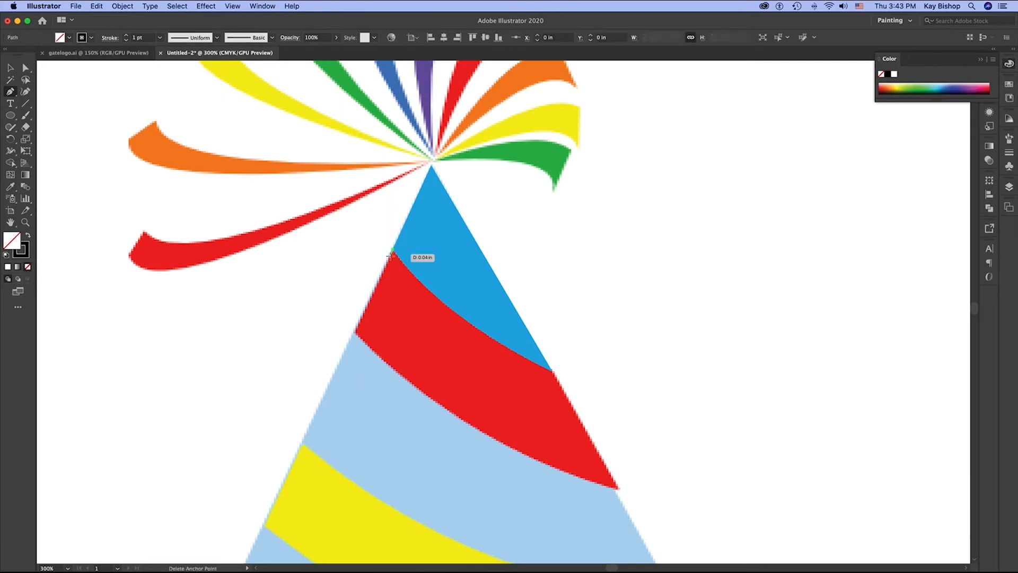
left_click(354, 333)
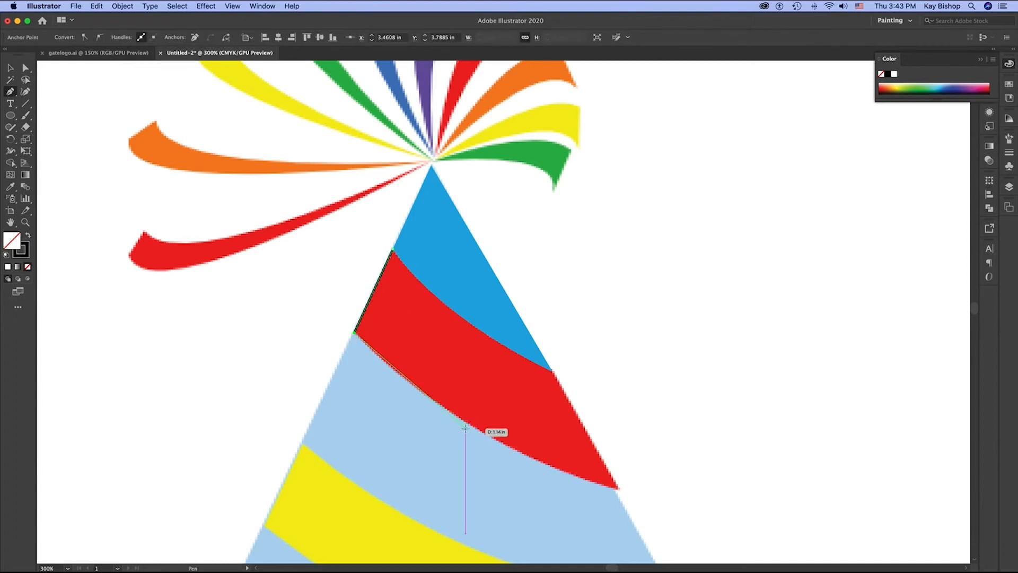
mouse_move(617, 488)
left_mouse_down()
mouse_move(708, 482)
mouse_move(702, 491)
mouse_move(713, 506)
mouse_move(754, 518)
mouse_move(652, 502)
mouse_move(623, 492)
mouse_move(630, 476)
mouse_move(616, 491)
left_mouse_up()
left_click(552, 372)
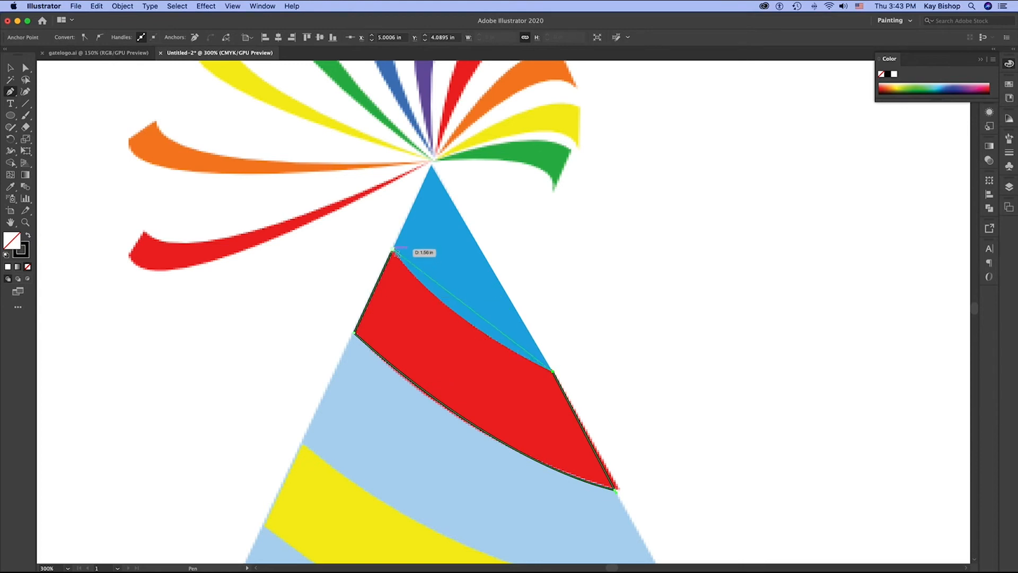
left_click_drag(392, 249, 354, 188)
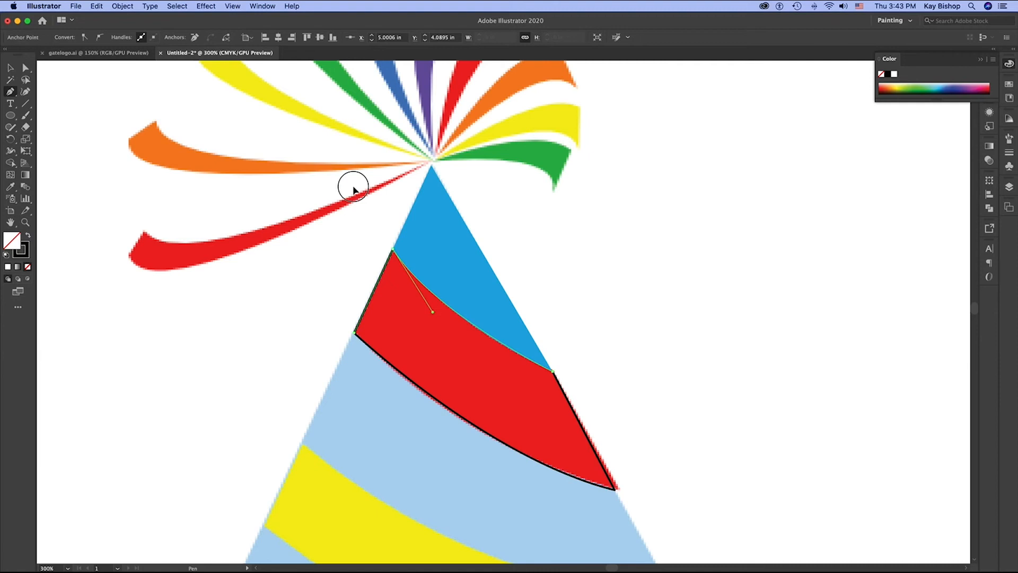
mouse_move(353, 189)
left_mouse_down()
mouse_move(377, 235)
mouse_move(373, 197)
mouse_move(346, 178)
left_mouse_up()
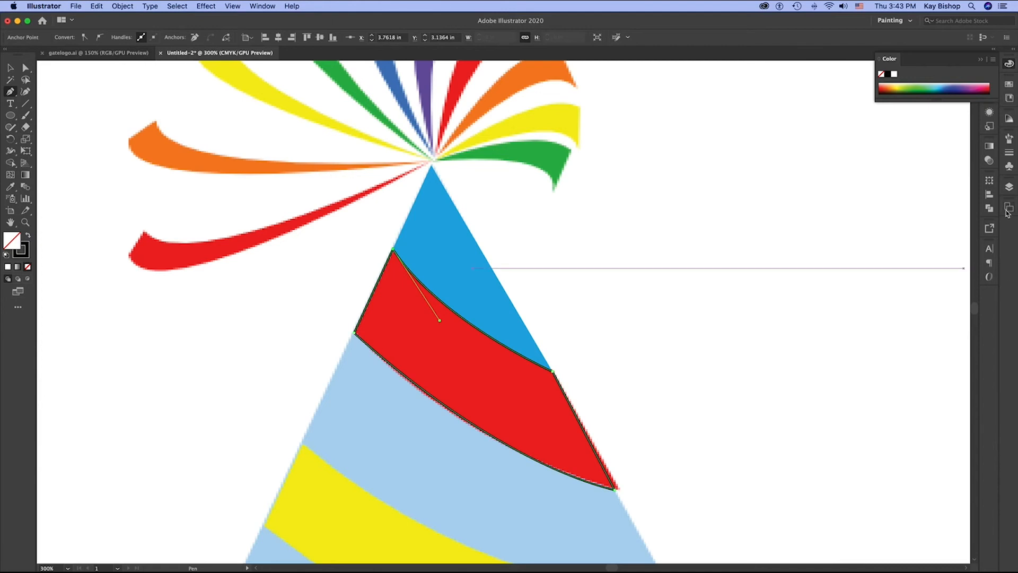
- Fill the traced stripe with a red swatch and remove its stroke
left_click(1009, 84)
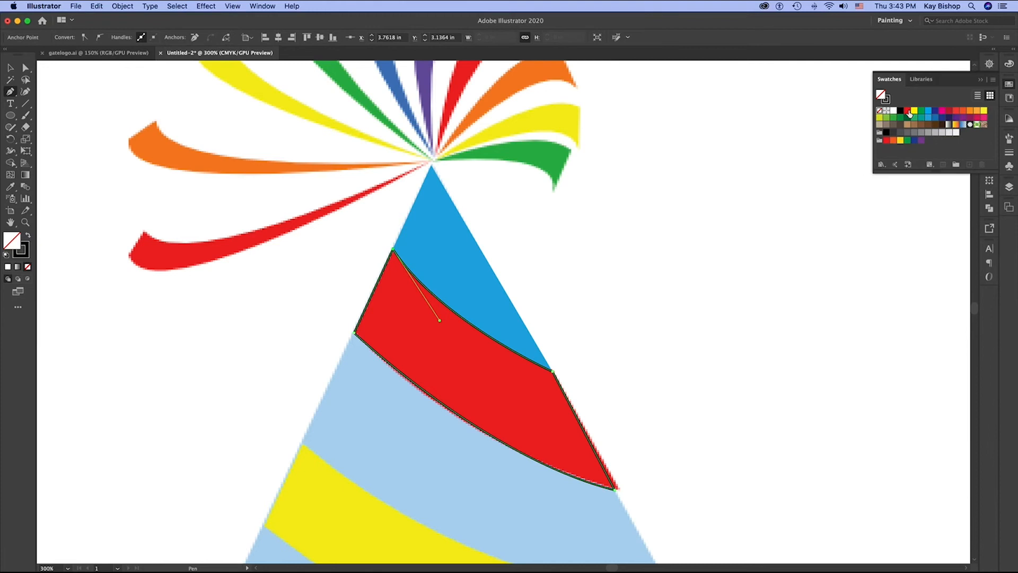
left_click(908, 111)
left_click(885, 102)
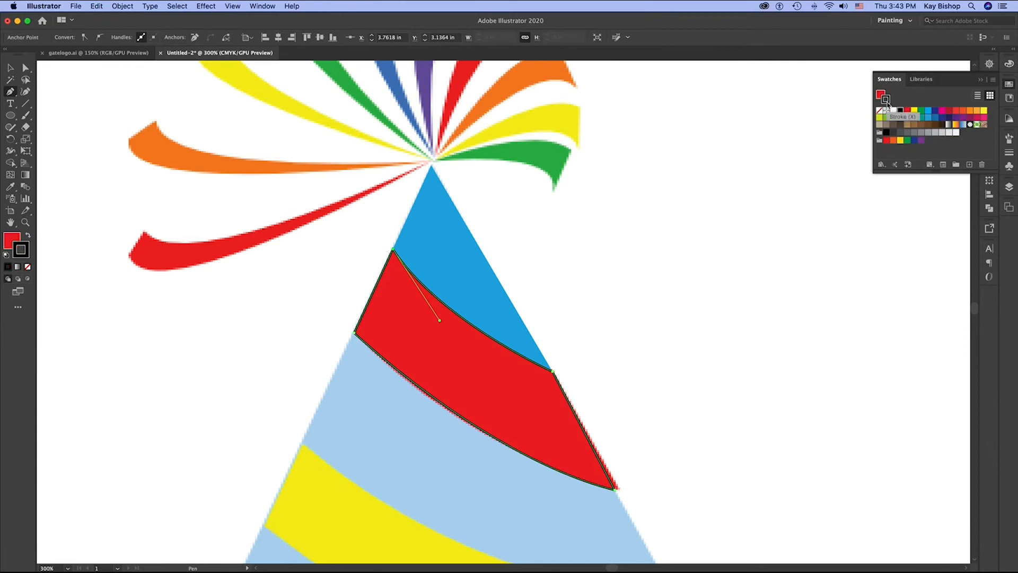
left_click(879, 110)
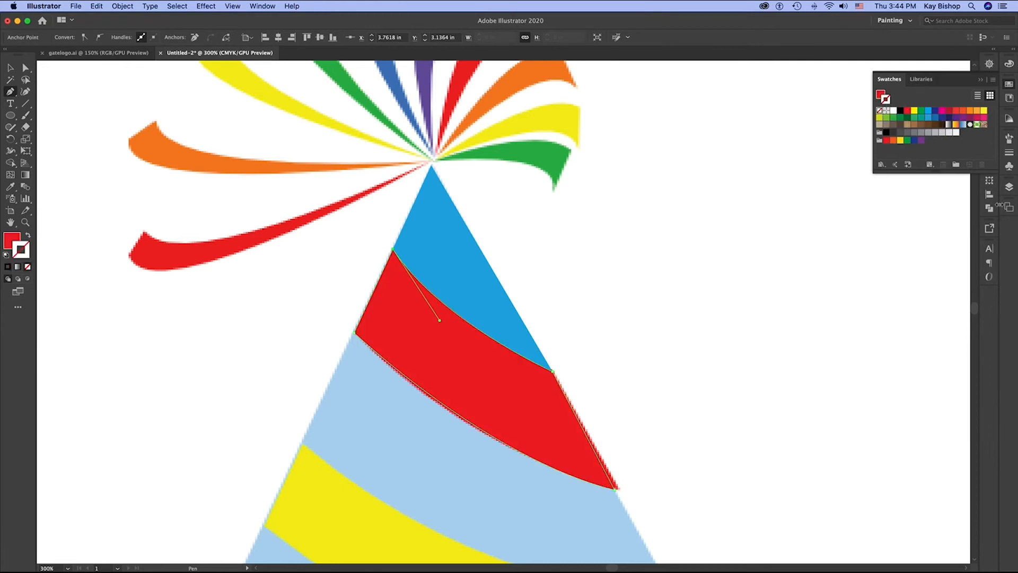
- Hide Layer 1 and deselect the stripe so that only the traced hat shapes show
left_click(1007, 190)
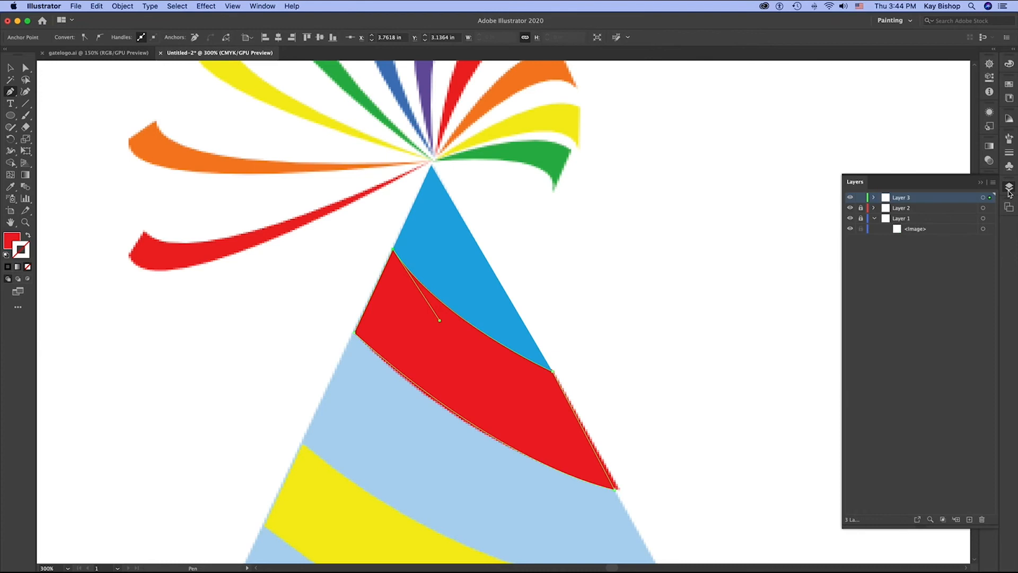
left_click(850, 218)
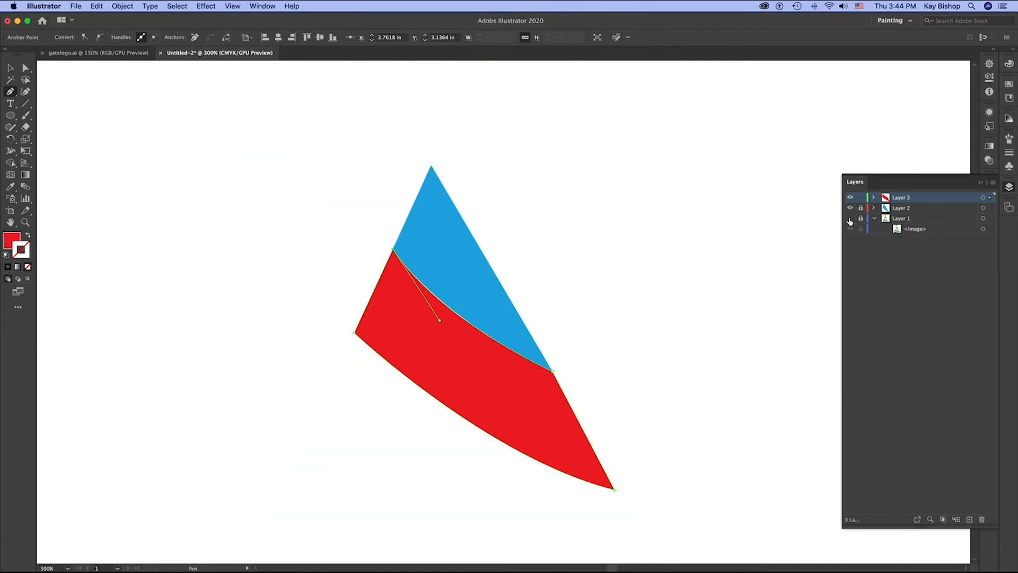
key("v")
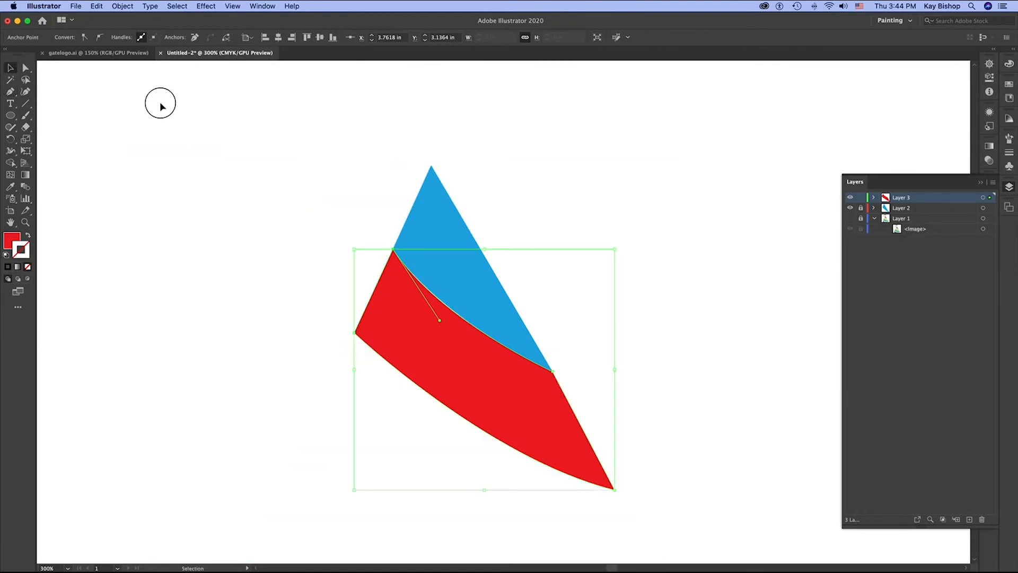
left_click(160, 106)
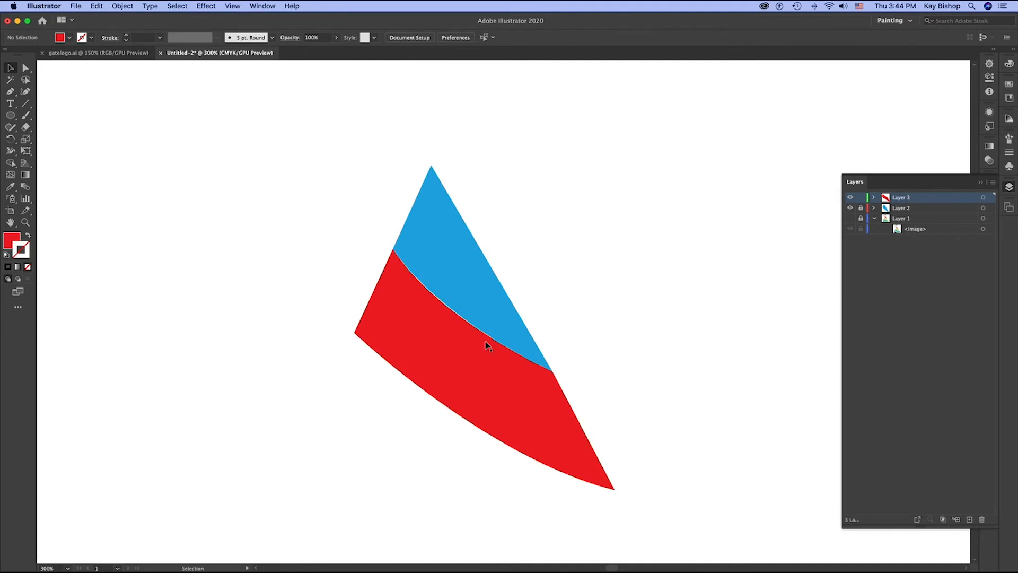
- Adjust the direction handle of the red stripe's upper curve to close the thin gap against the blue tip
key("z")
left_click(450, 307)
left_click(532, 308)
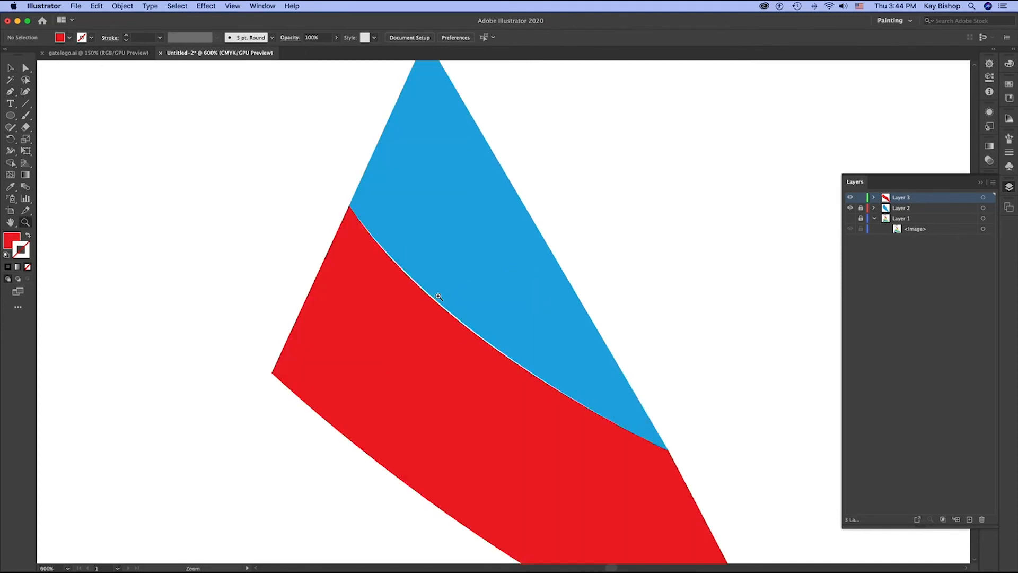
left_click(438, 296)
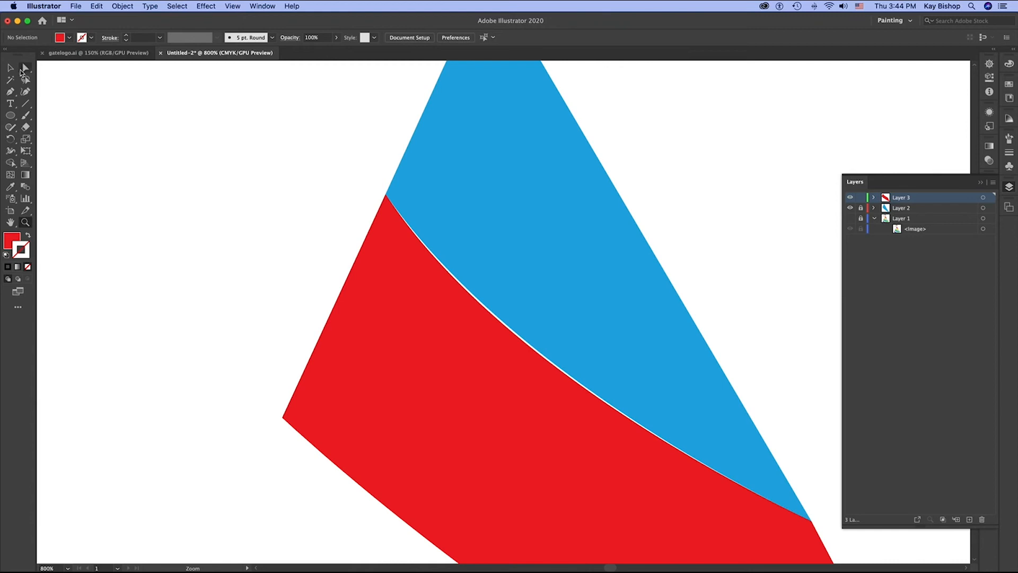
left_click(25, 68)
left_click_drag(399, 225, 513, 382)
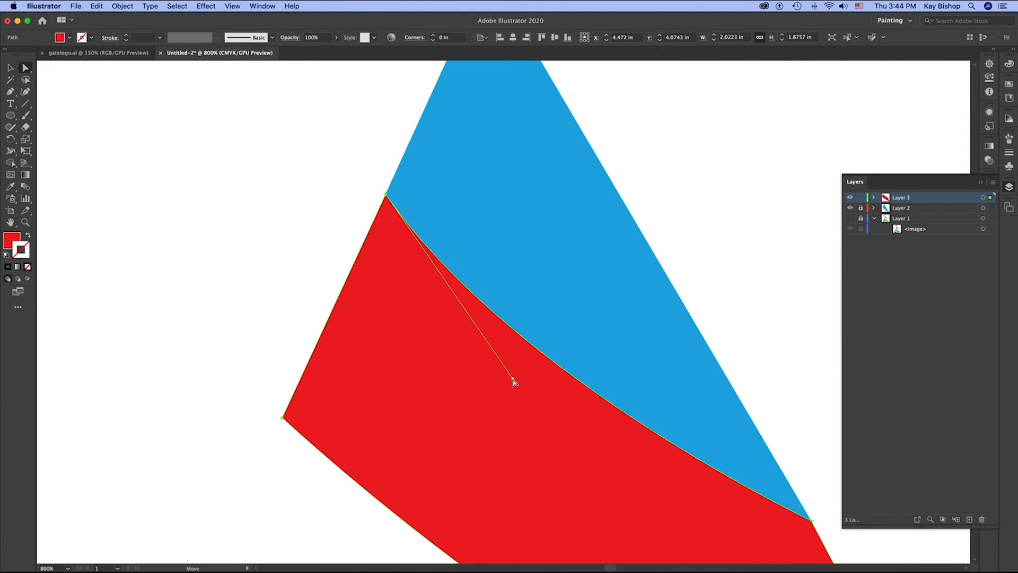
left_click(772, 378)
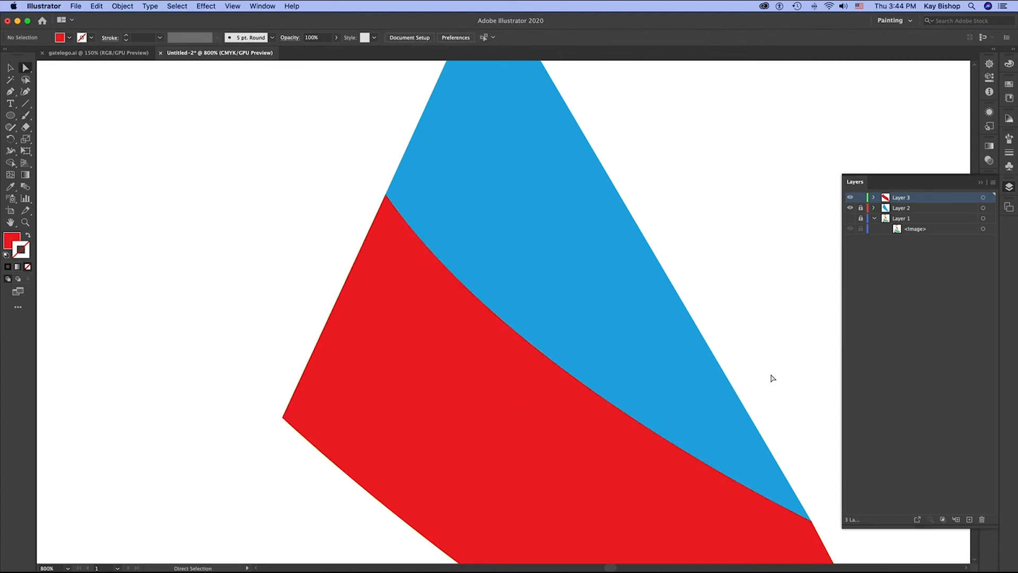
- View the whole artboard and toggle Layer 1's visibility to compare the traced shapes with the hat image
key("super+0")
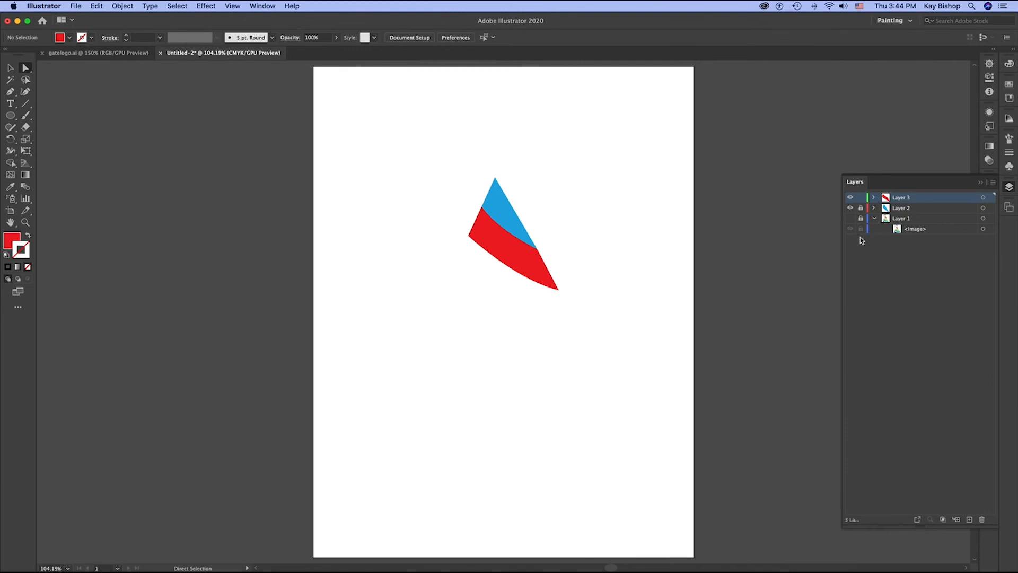
left_click(849, 228)
left_click(850, 218)
left_click(850, 219)
left_click(850, 219)
left_click(851, 219)
left_click(850, 219)
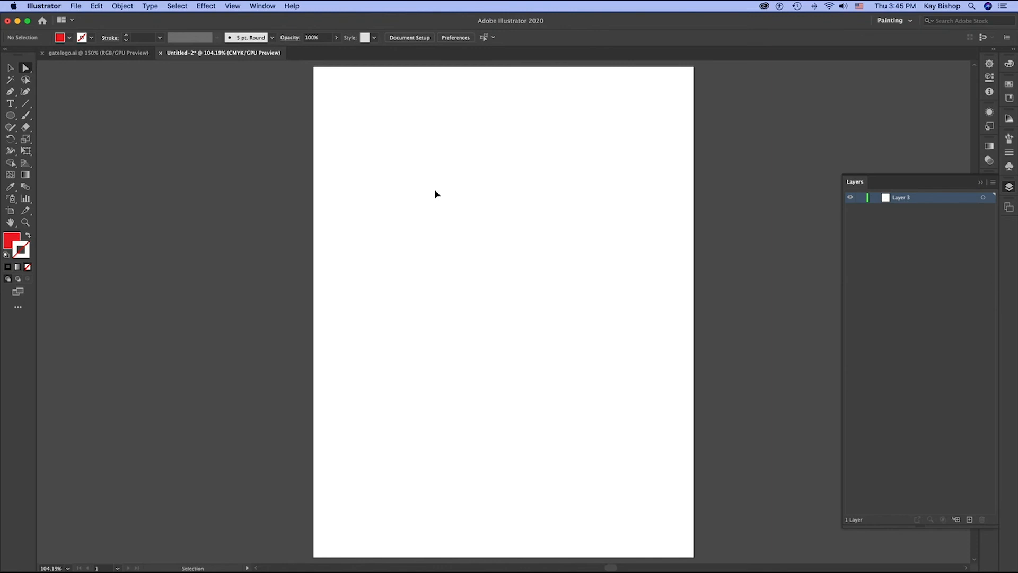
- Open the monkey illustration file CNYmonkey.ai
key("super+o")
double_click(425, 115)
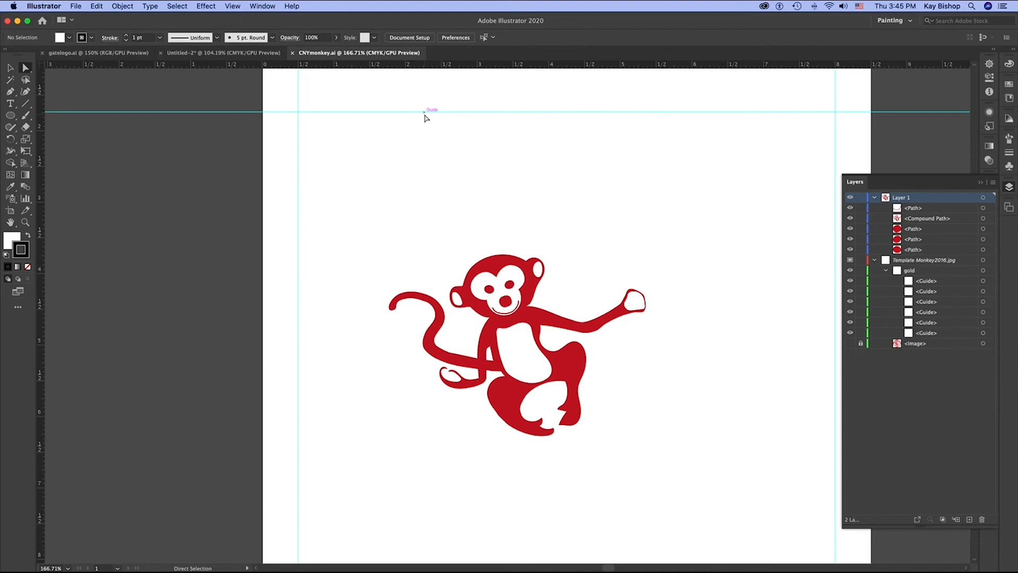
left_click(494, 267)
left_click(618, 251)
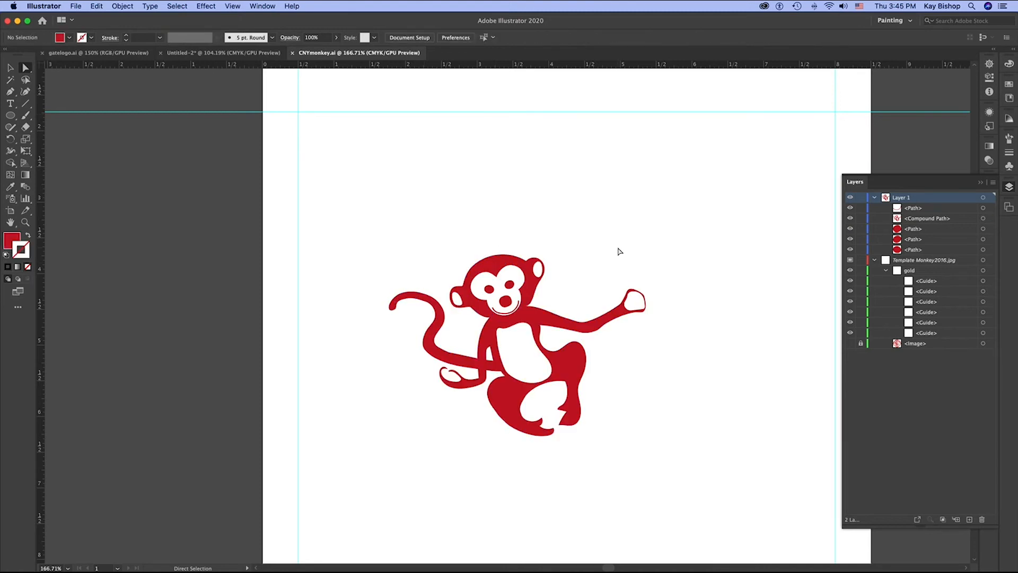
- Select all parts of the monkey and move it to the page's upper-left corner, against the guides
key("h")
left_click_drag(573, 266, 463, 246)
key("v")
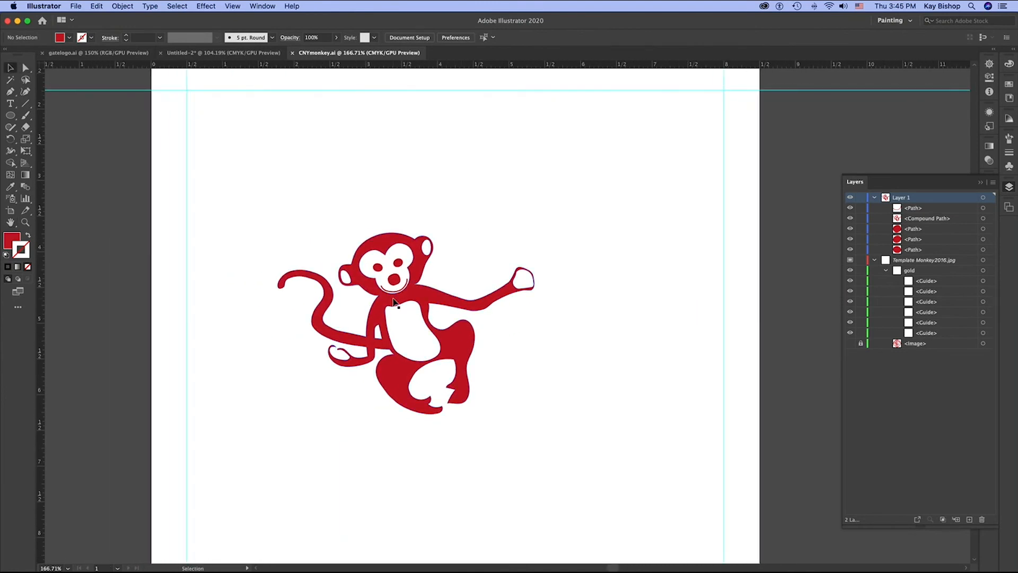
left_click_drag(394, 302, 568, 474)
key("super+z")
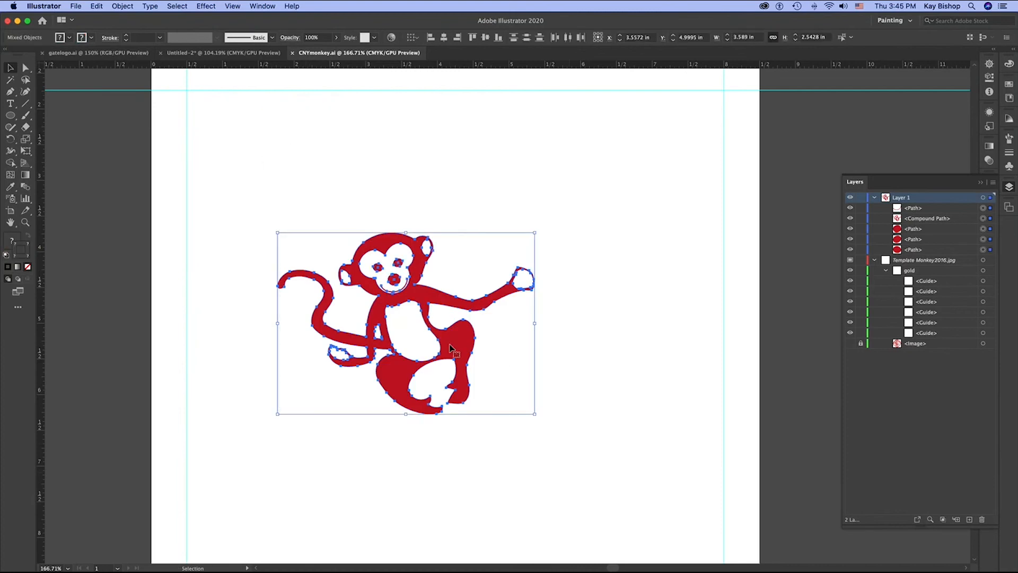
left_click_drag(449, 348, 364, 210)
left_click(548, 318)
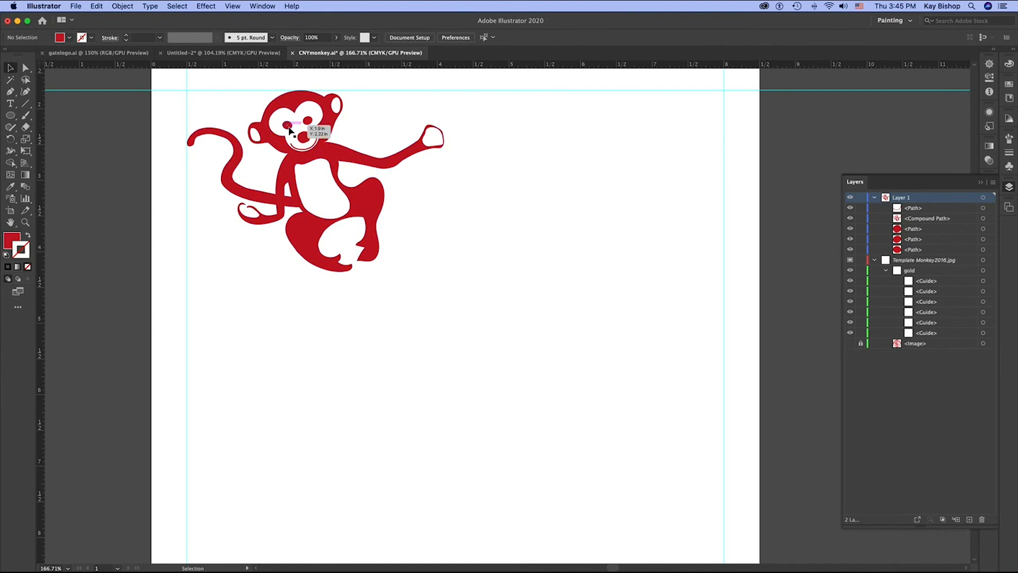
- Draw two small red circles side by side, about 0.58 in wide, and a larger one about 0.7 in wide overlapping below them
left_click(11, 116)
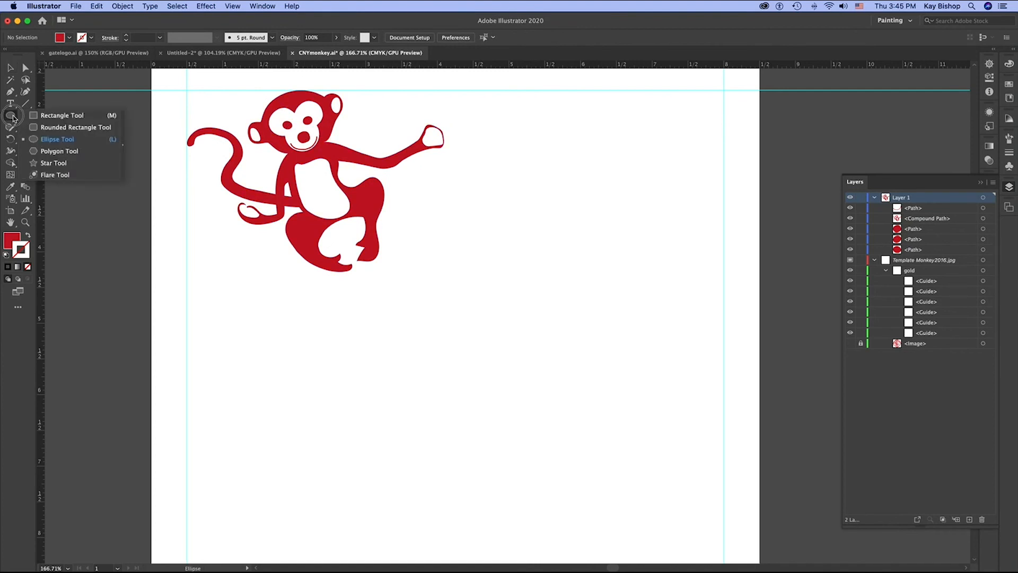
left_click(57, 139)
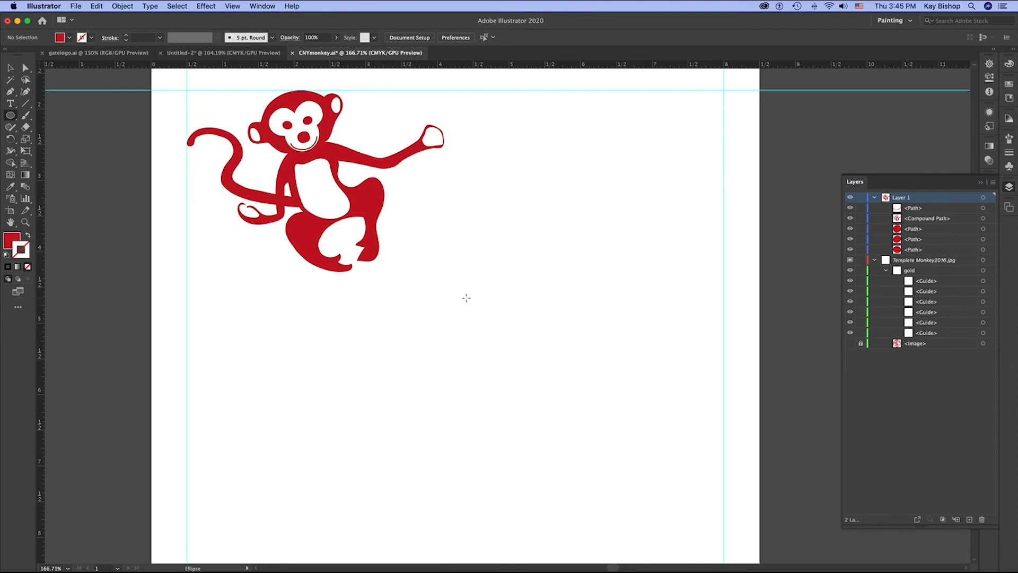
left_click_drag(466, 297, 508, 338)
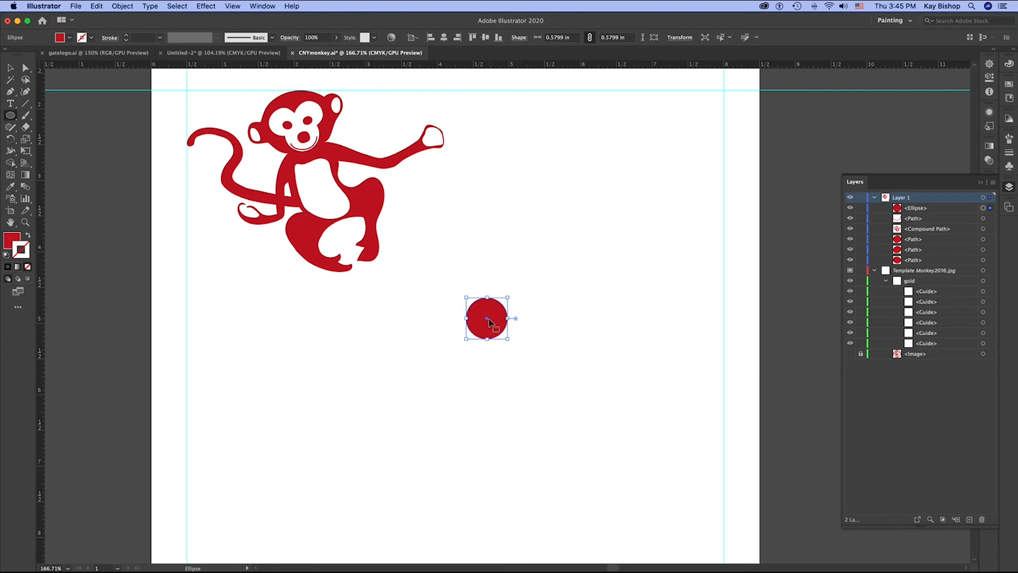
left_click_drag(489, 321, 474, 373)
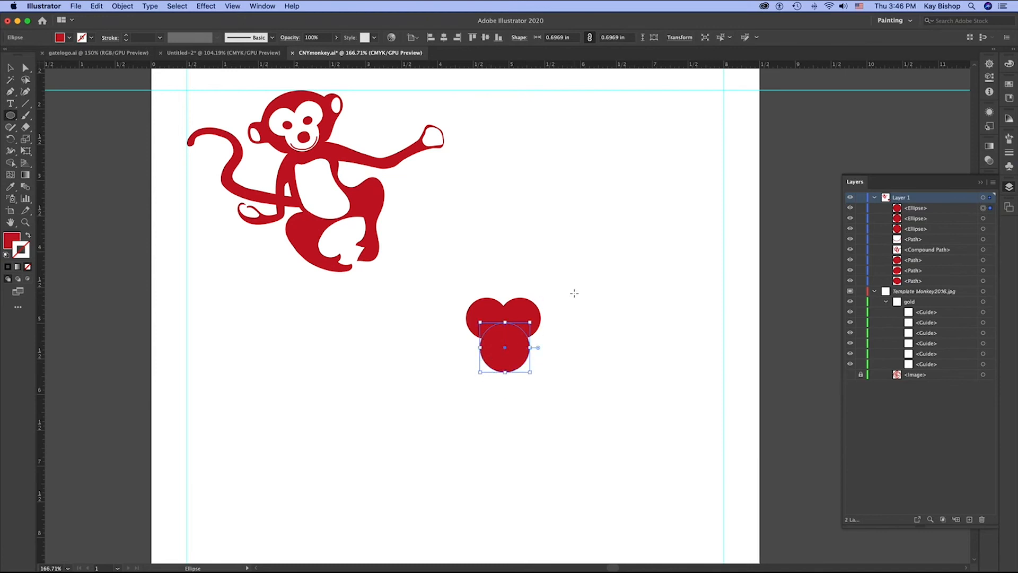
- Move the two small circles slightly down and apart so they sit as ears on the larger circle
key("v")
left_click(554, 294)
mouse_move(517, 311)
left_mouse_down()
mouse_move(533, 319)
mouse_move(485, 324)
mouse_move(526, 327)
mouse_move(519, 323)
left_mouse_up()
left_click(576, 339)
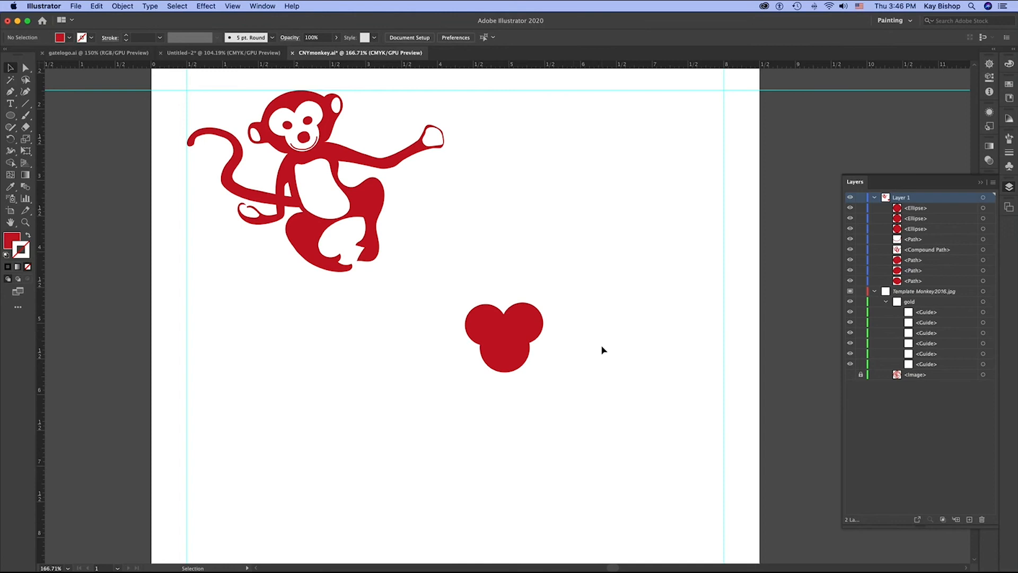
- Draw a red ellipse about 1.83 by 1.35 in covering the three circles
left_click(10, 115)
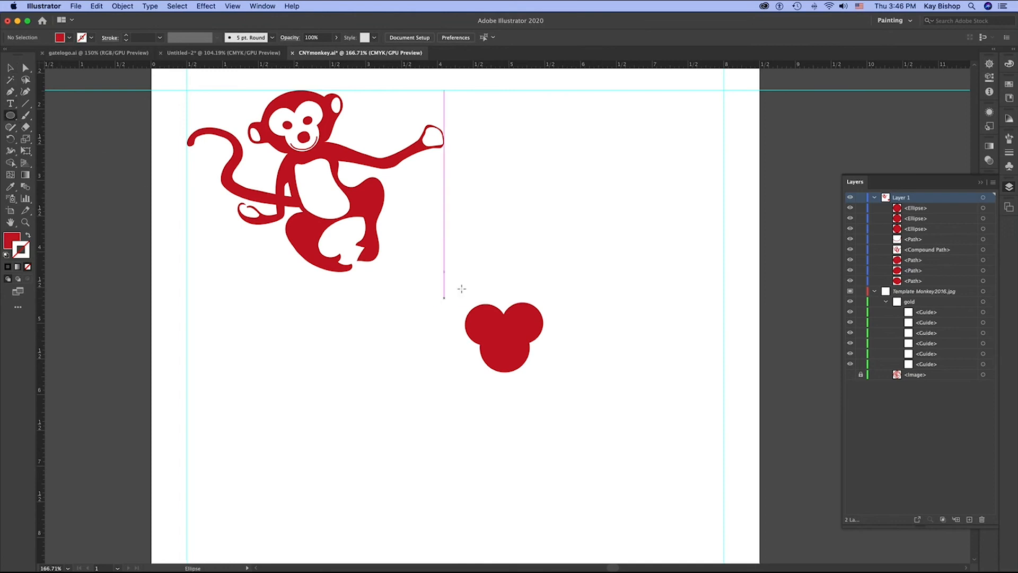
left_click_drag(443, 286, 573, 381)
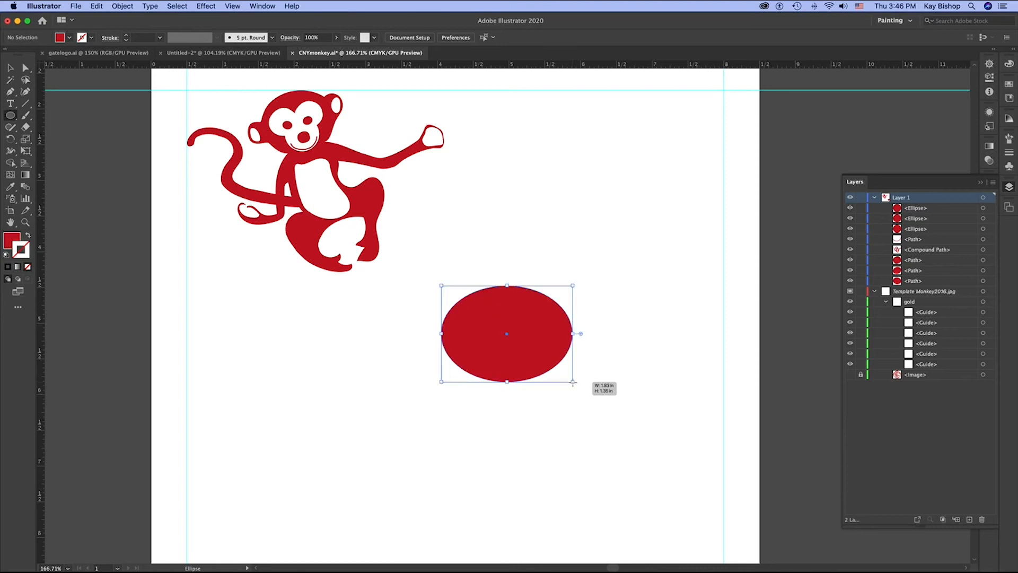
left_click(10, 68)
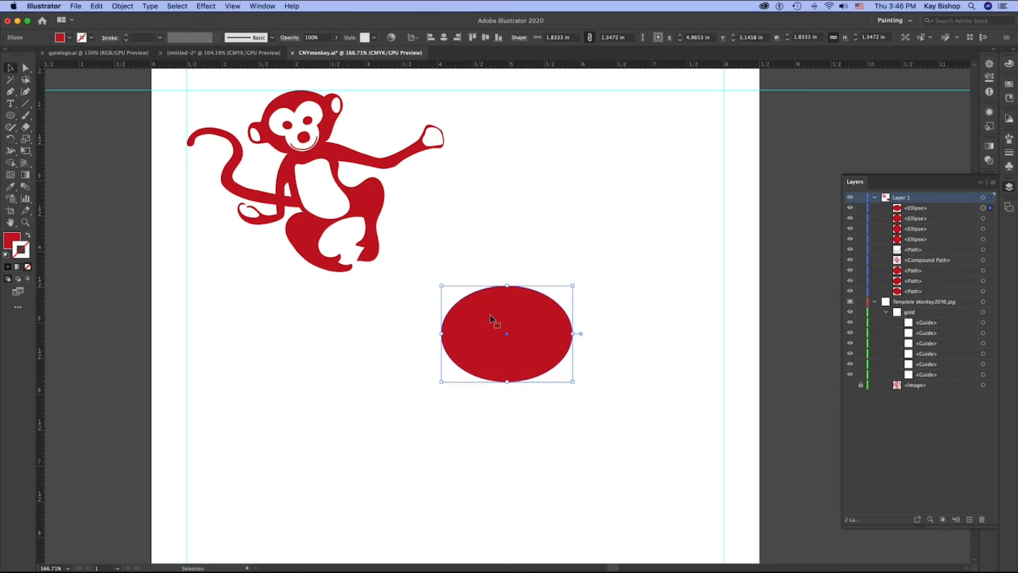
- Move the red ellipse off the three circles, and group the circles
left_click_drag(471, 301, 551, 365)
left_click(121, 6)
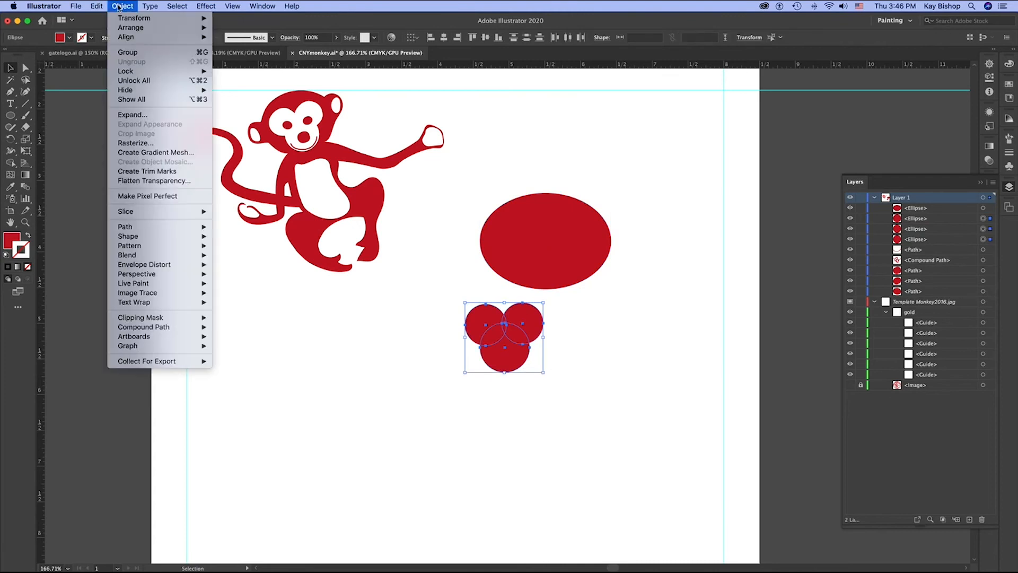
left_click(135, 51)
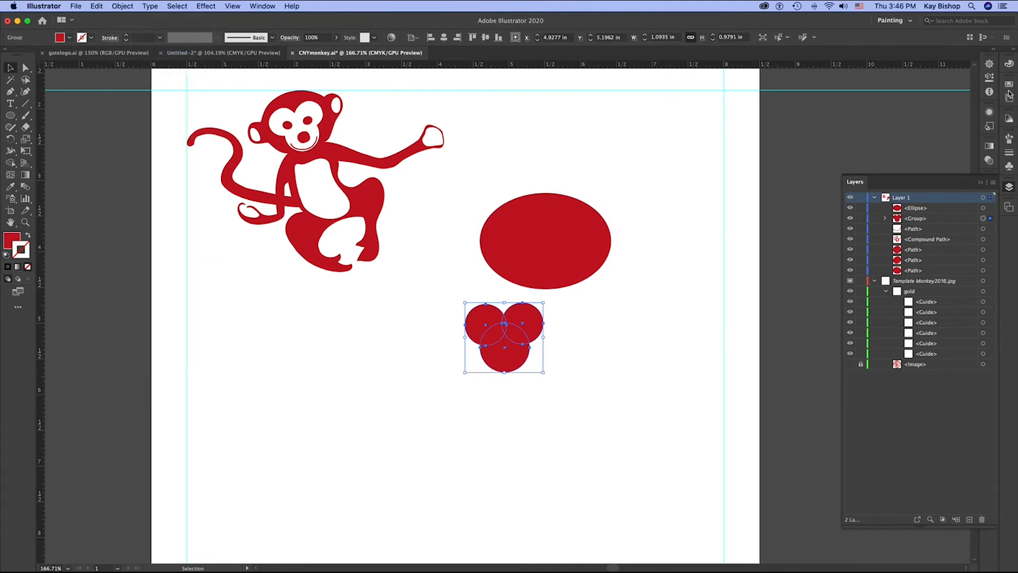
- Fill the group of three circles with white
left_click(1010, 95)
left_click(881, 96)
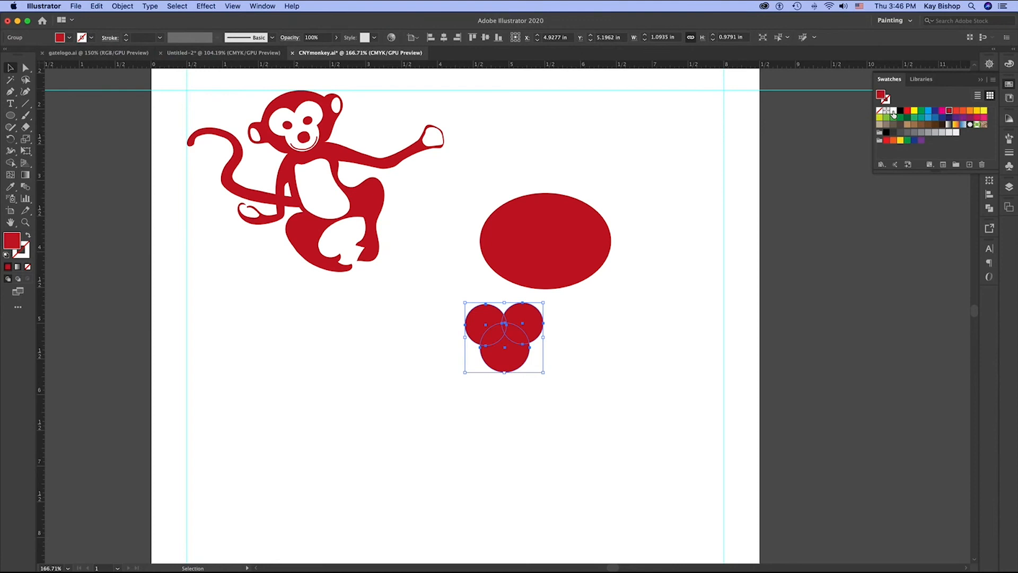
left_click(893, 112)
left_click(583, 200)
- Center the white circle group over the red ellipse and place the ellipse at the bottom of Layer 1's stacking order
left_click(548, 229)
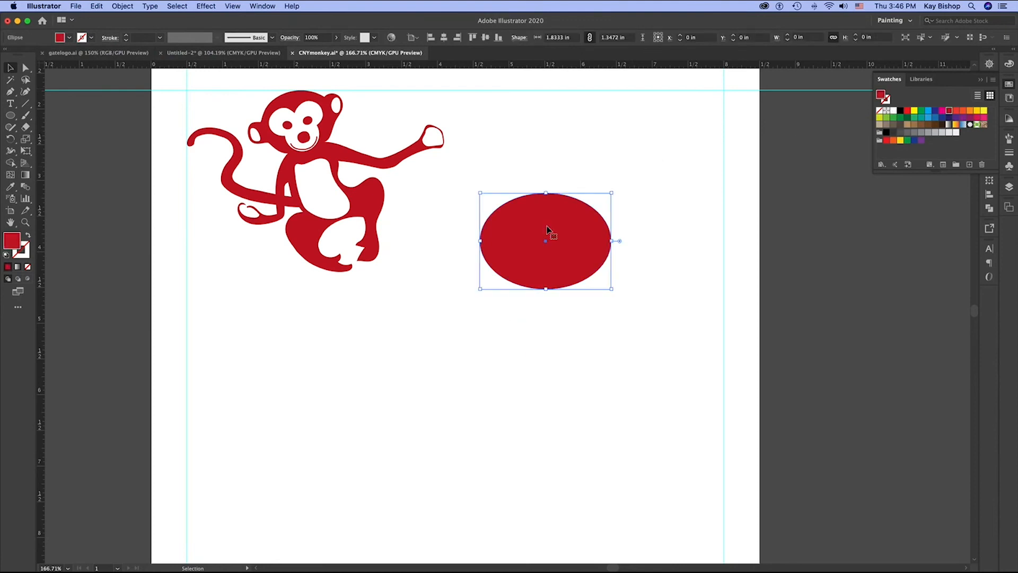
left_click_drag(548, 229, 528, 303)
left_click(1009, 188)
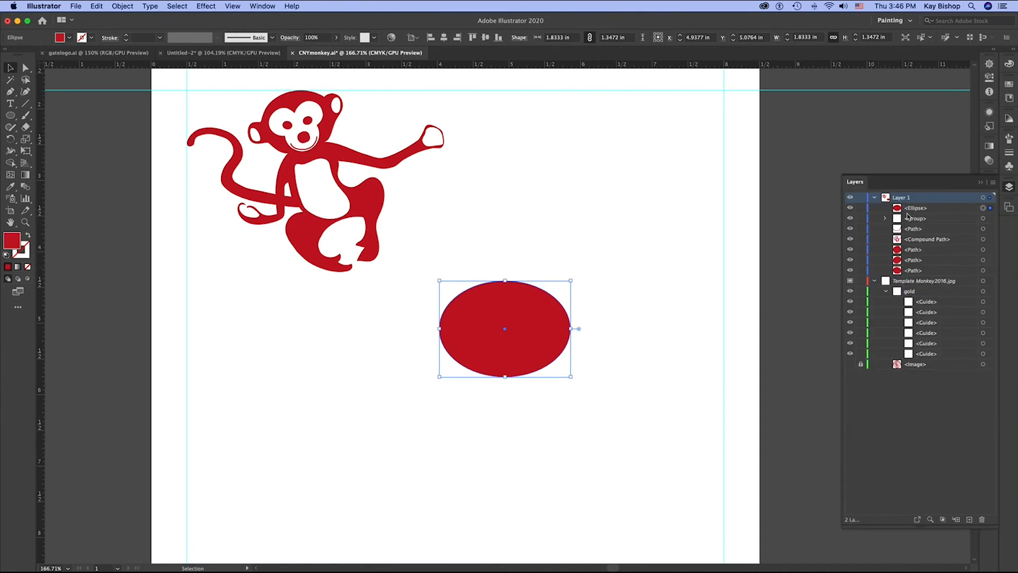
left_click_drag(553, 335, 598, 273)
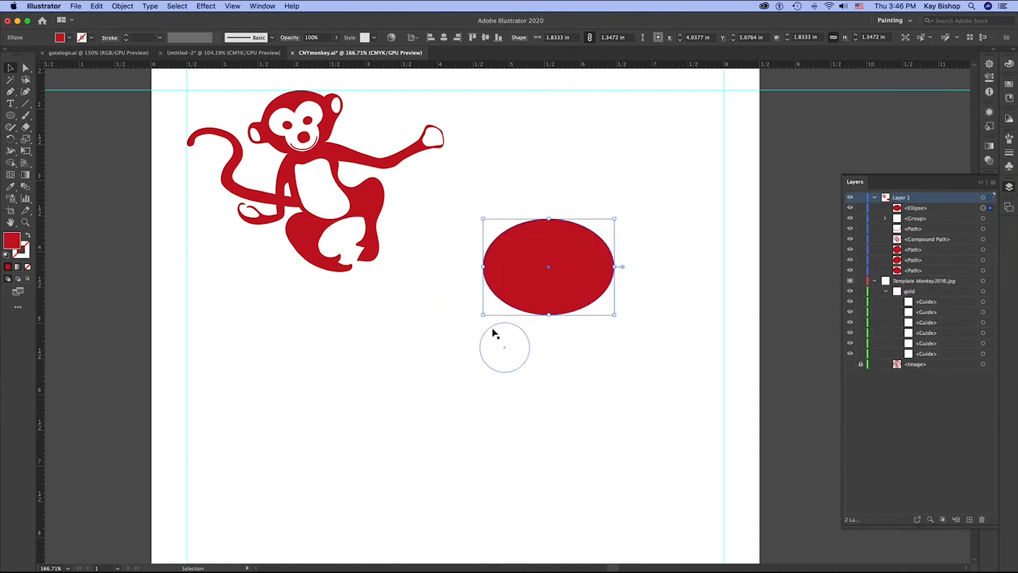
left_click(500, 341)
left_click_drag(501, 344, 550, 276)
left_click(549, 276)
left_click(936, 212)
left_click_drag(935, 211, 929, 277)
left_click_drag(585, 273, 581, 275)
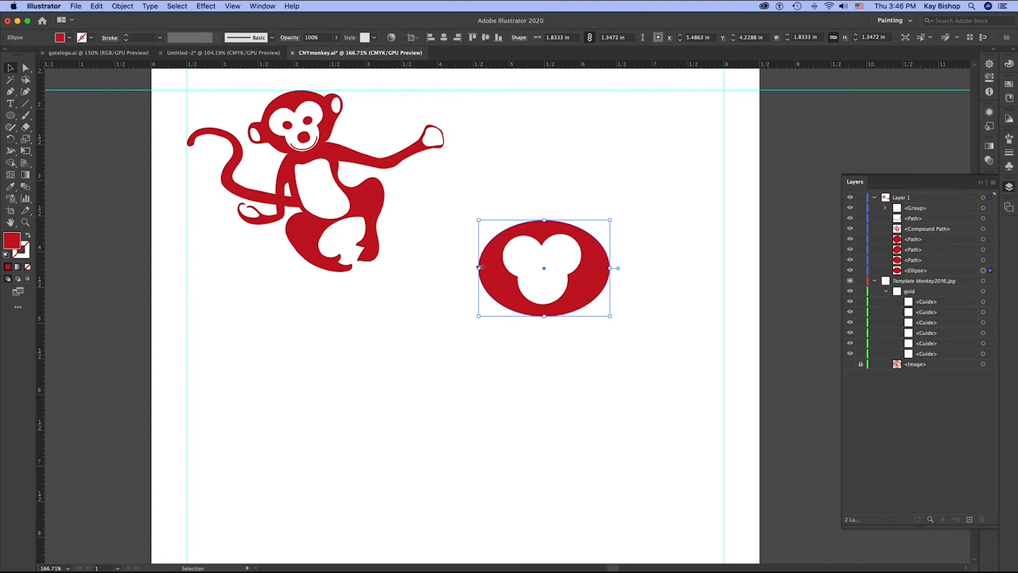
- Resize the red head ellipse to about 1.59 by 1.28 in so it fits more closely around the white face
left_click_drag(478, 268, 487, 267)
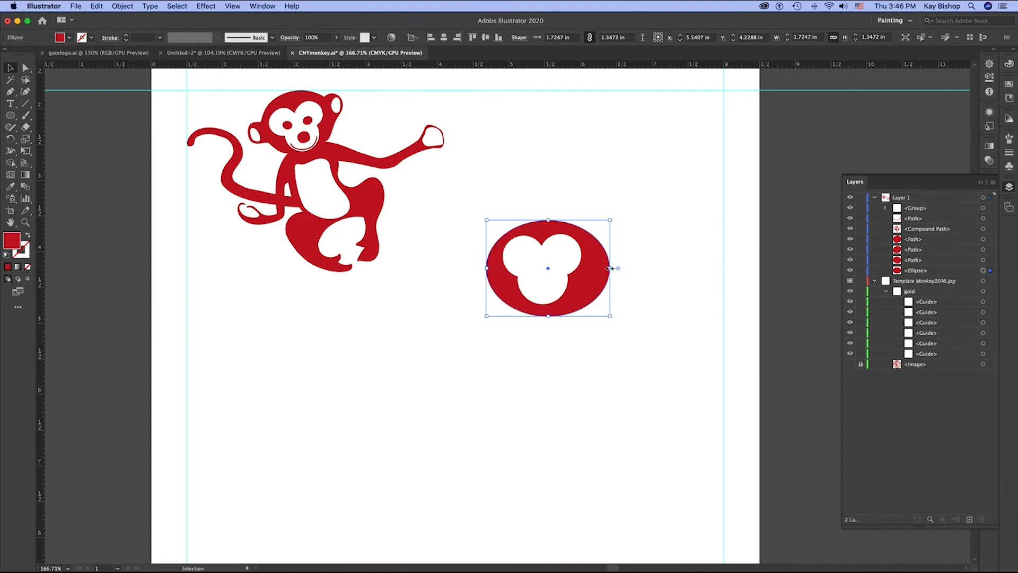
left_click_drag(610, 268, 600, 268)
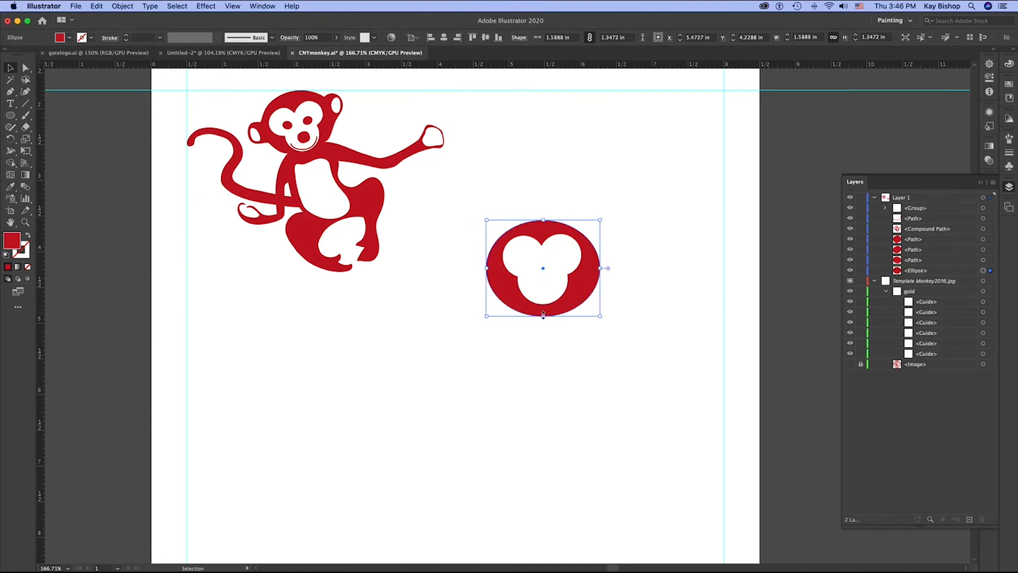
left_click_drag(543, 316, 543, 311)
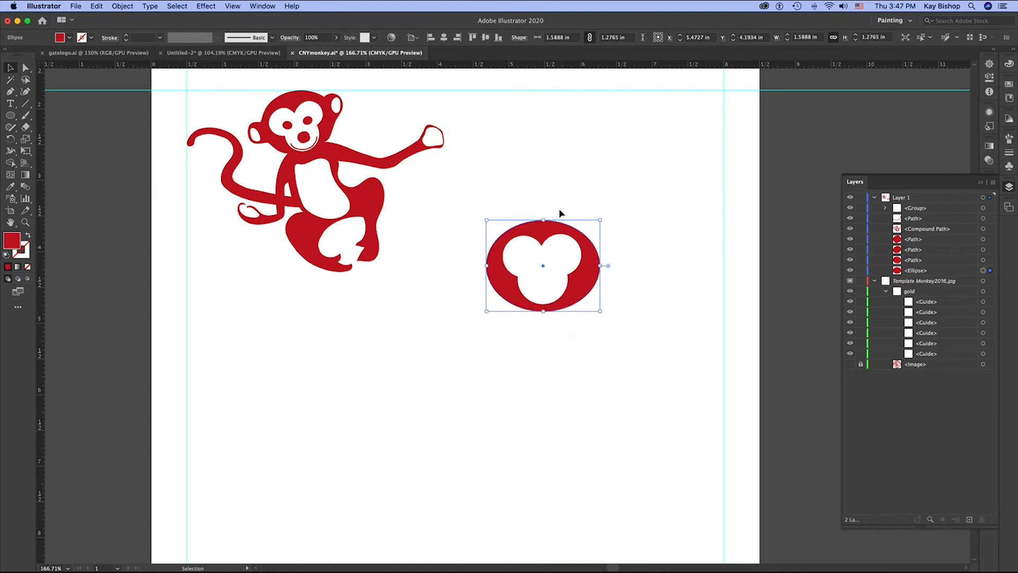
left_click_drag(543, 220, 543, 219)
left_click(660, 229)
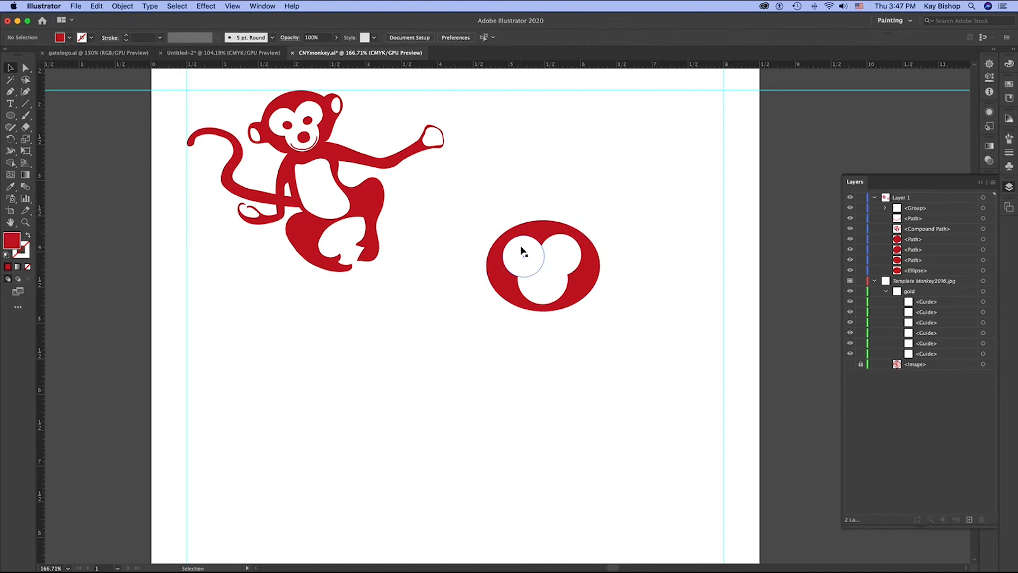
- Draw a red ear circle about 0.44 in wide on the head's left edge and copy it to the right edge
key("l")
left_click_drag(468, 246, 500, 277)
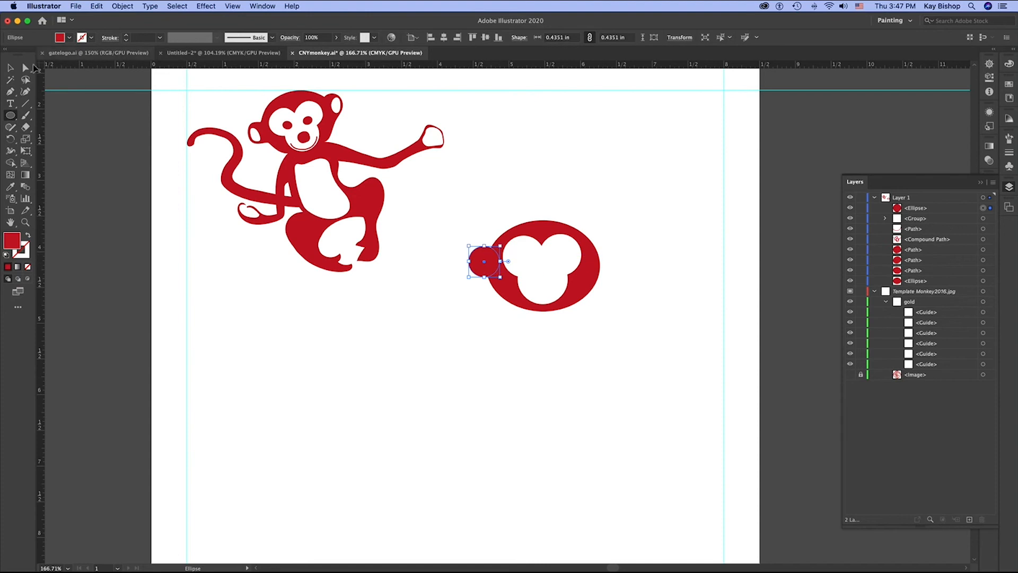
key("v")
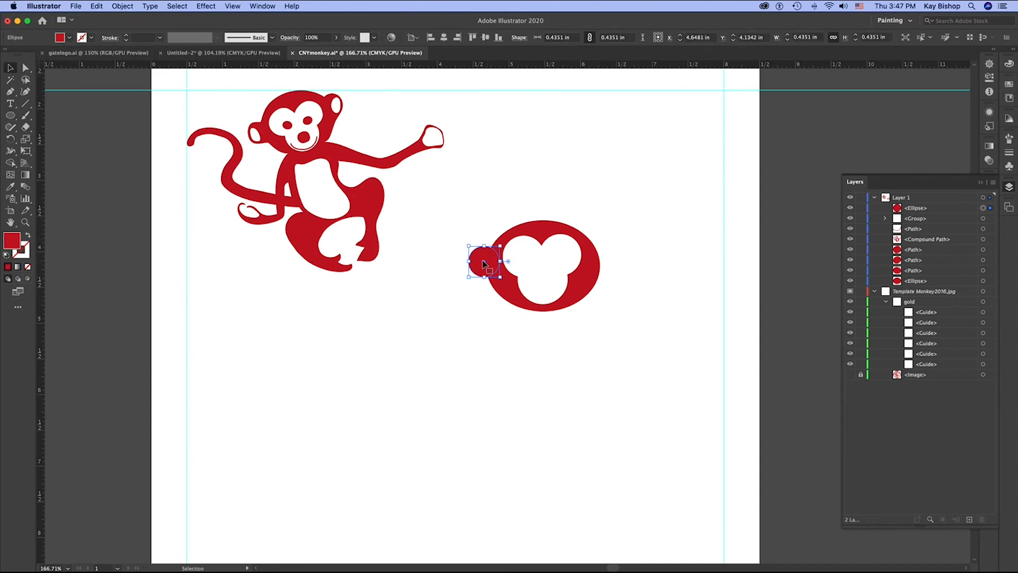
left_click_drag(484, 264, 601, 265)
left_click(647, 283)
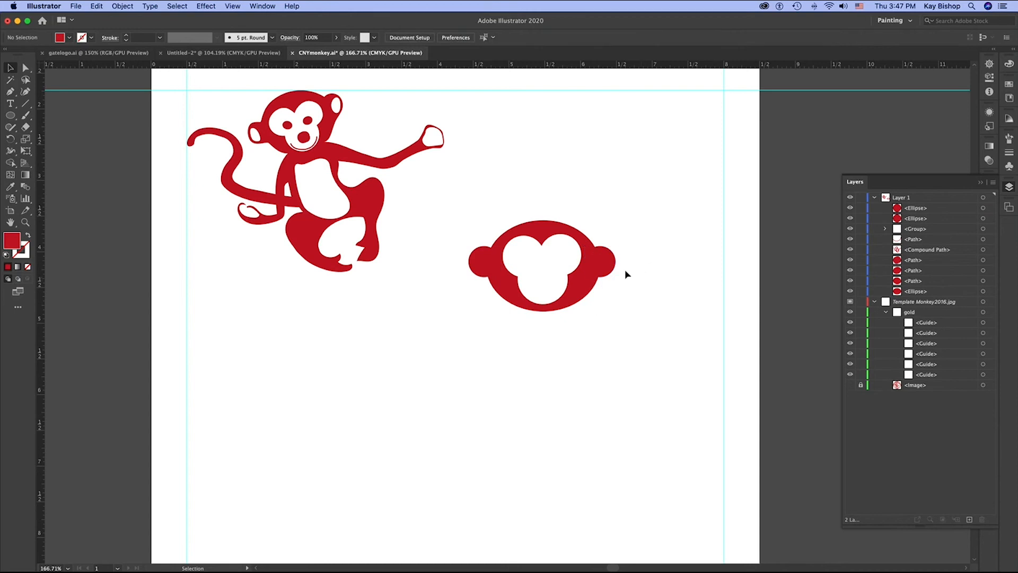
- Add smaller copies of the ear circle to the white face as two eyes and a nose
left_click(599, 261)
left_click_drag(602, 263, 541, 281)
left_click(672, 311)
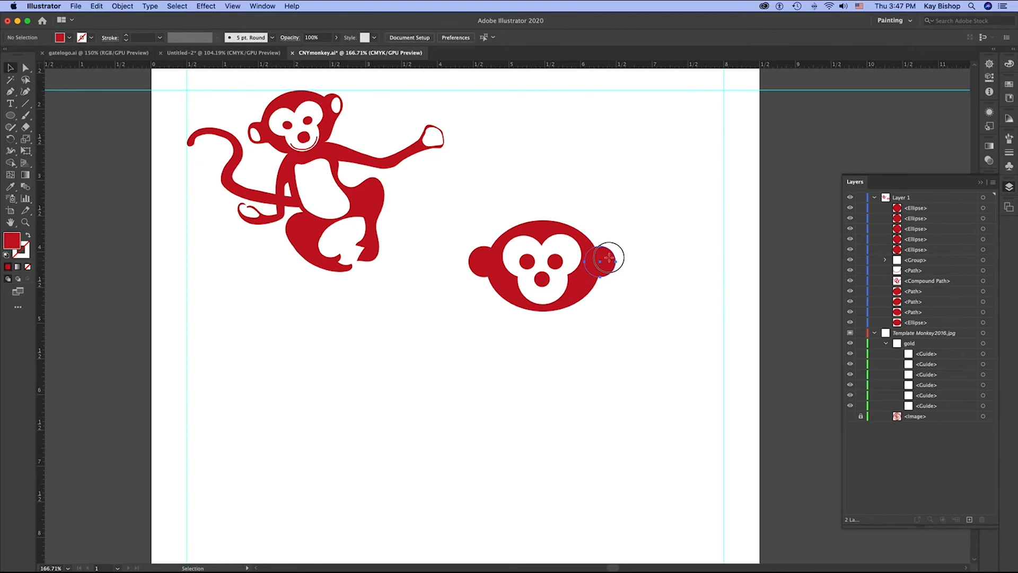
- Draw a curved smile about 0.37 in wide below the nose with the Pencil tool
key("super+equal")
key("super+equal")
left_click_drag(10, 127, 53, 141)
mouse_move(549, 266)
left_mouse_down()
mouse_move(563, 282)
mouse_move(601, 268)
left_mouse_up()
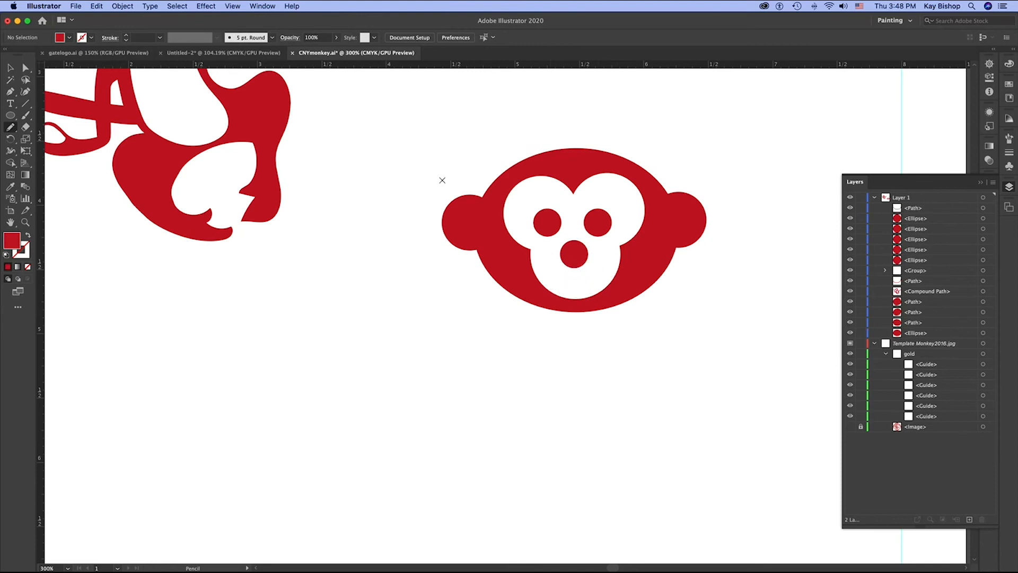
- Give the smile path a stroke in the same red as the head
left_click(10, 67)
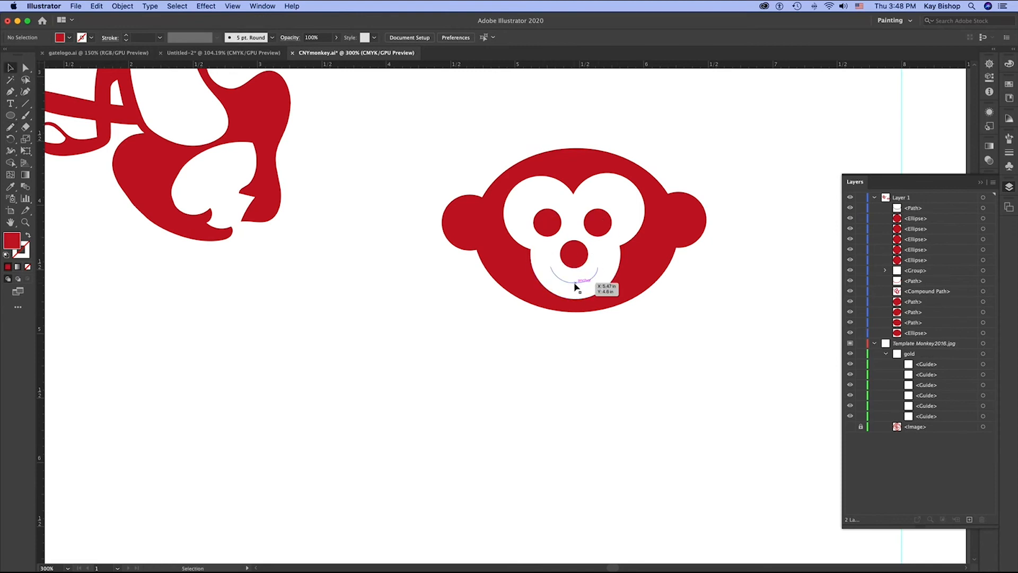
left_click(576, 286)
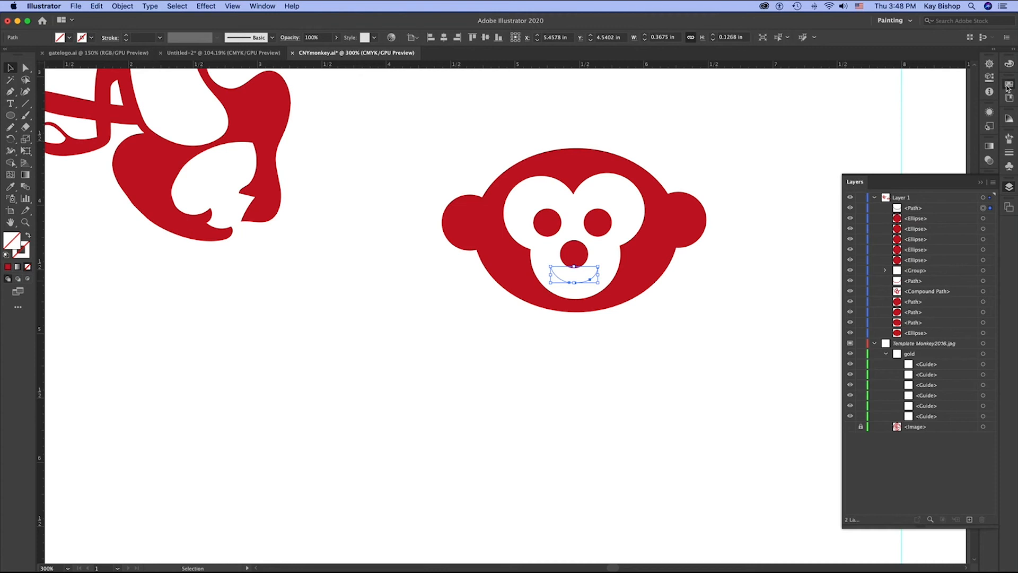
left_click(1008, 86)
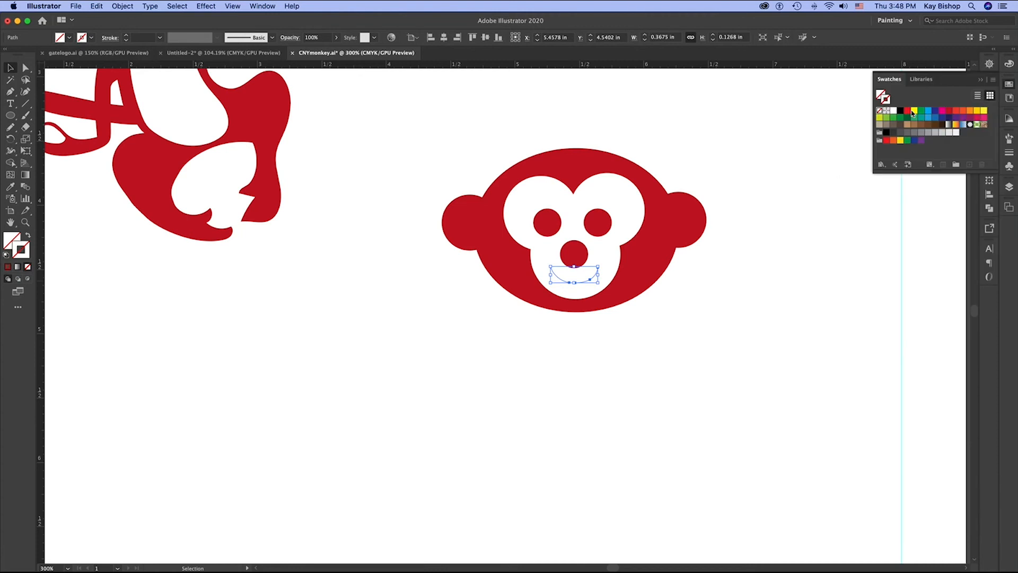
left_click(948, 110)
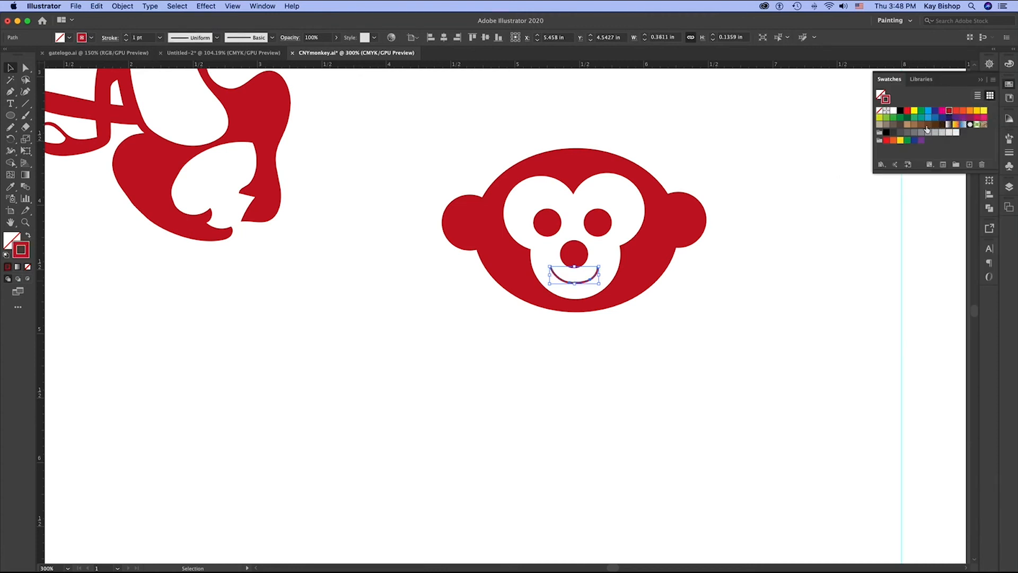
left_click(834, 279)
- Reshape both ear circles by adjusting their outer anchor points and handles so the ears bulge outward and upward
key("z")
left_click(595, 271)
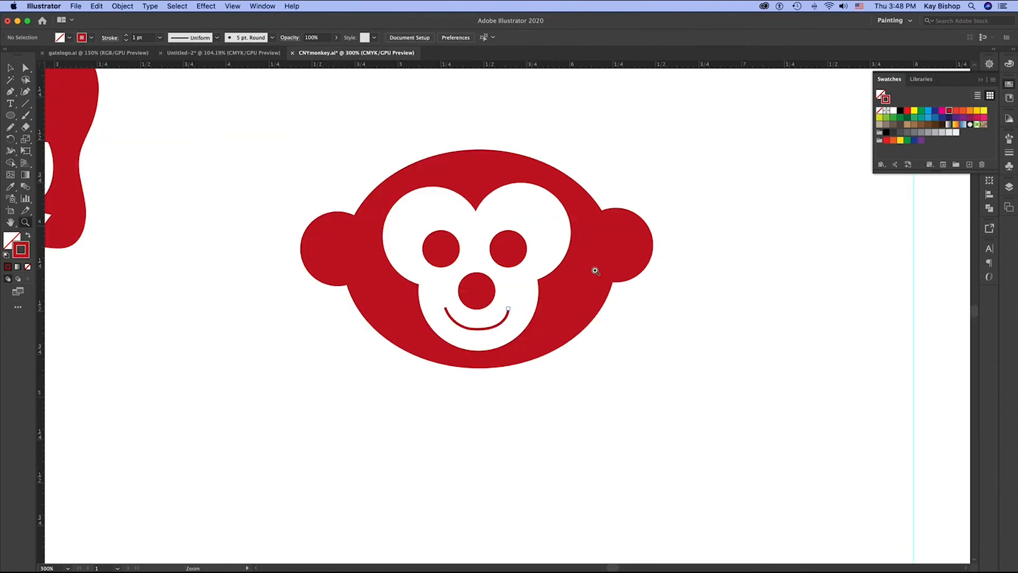
left_click(430, 271)
key("a")
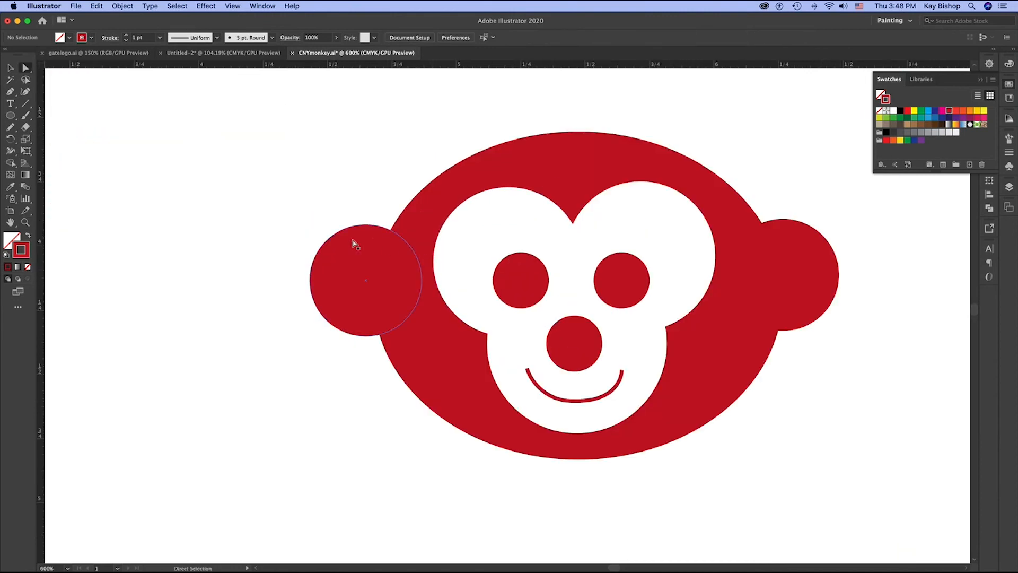
left_click(353, 240)
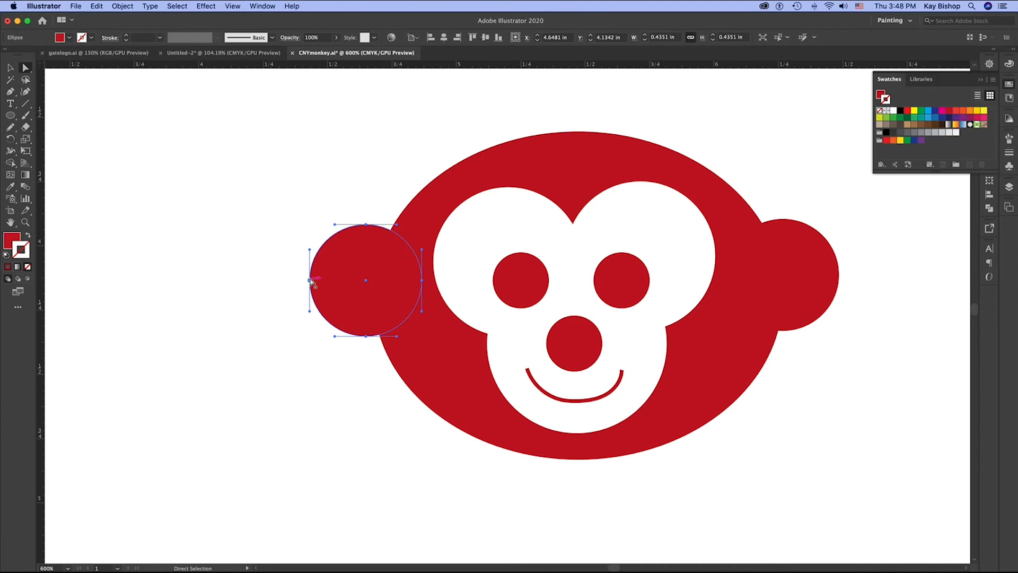
left_click_drag(310, 251, 306, 242)
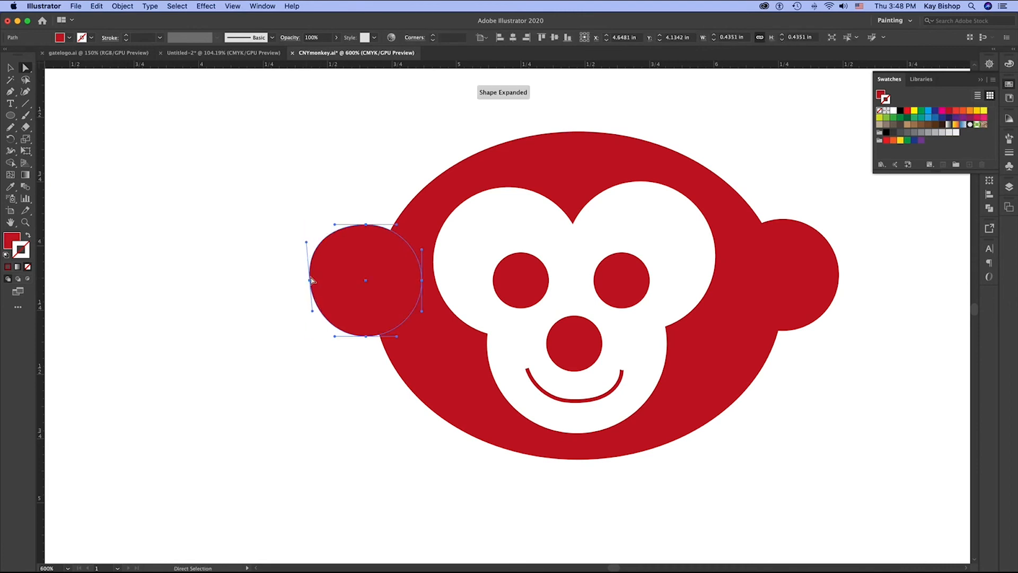
left_click_drag(311, 288, 307, 284)
left_click(828, 283)
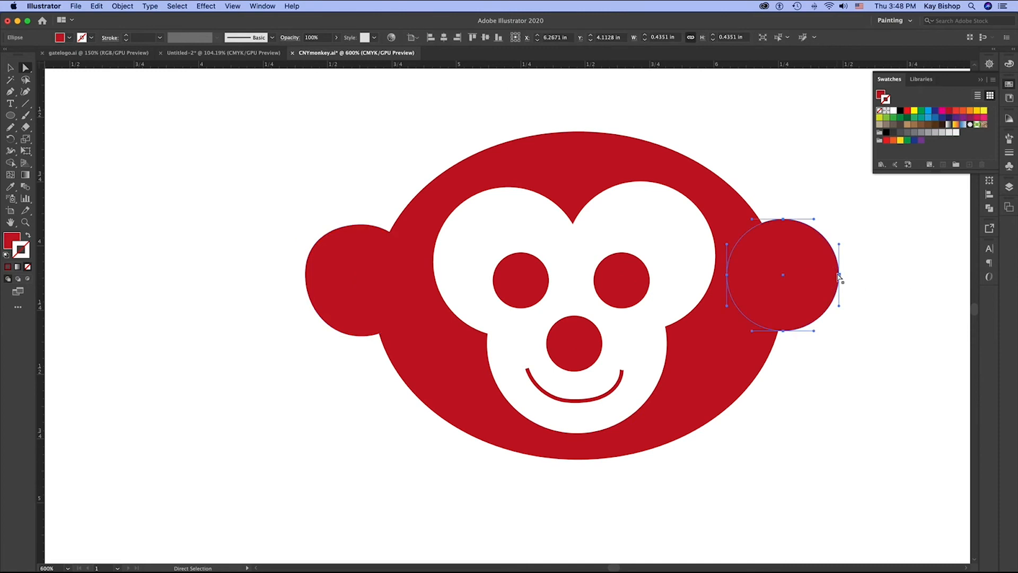
left_click_drag(840, 246, 848, 240)
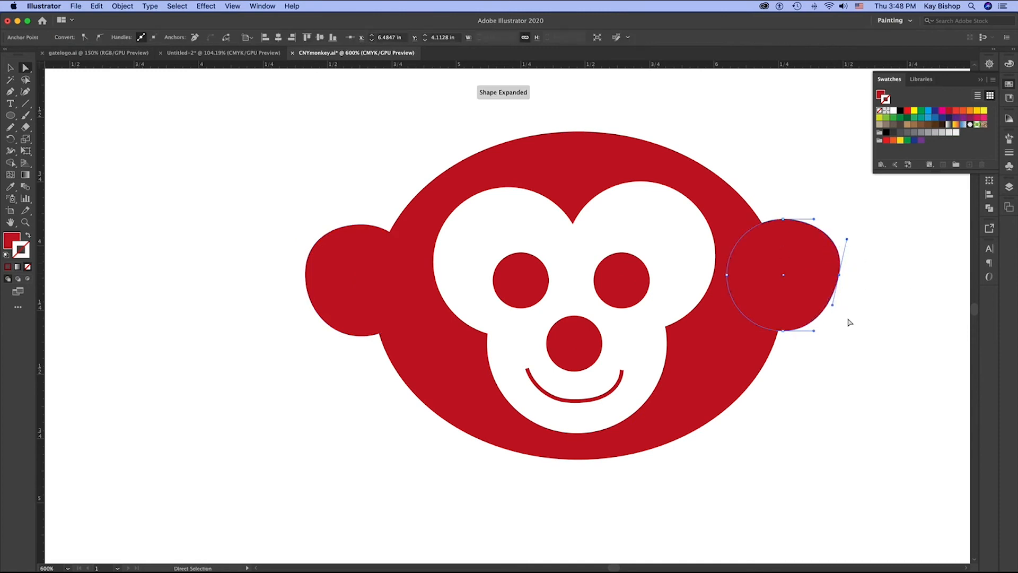
- Adjust the smile's anchor points to raise its right end outward and even out the bottom of the curve
left_click(609, 393)
left_click(623, 370)
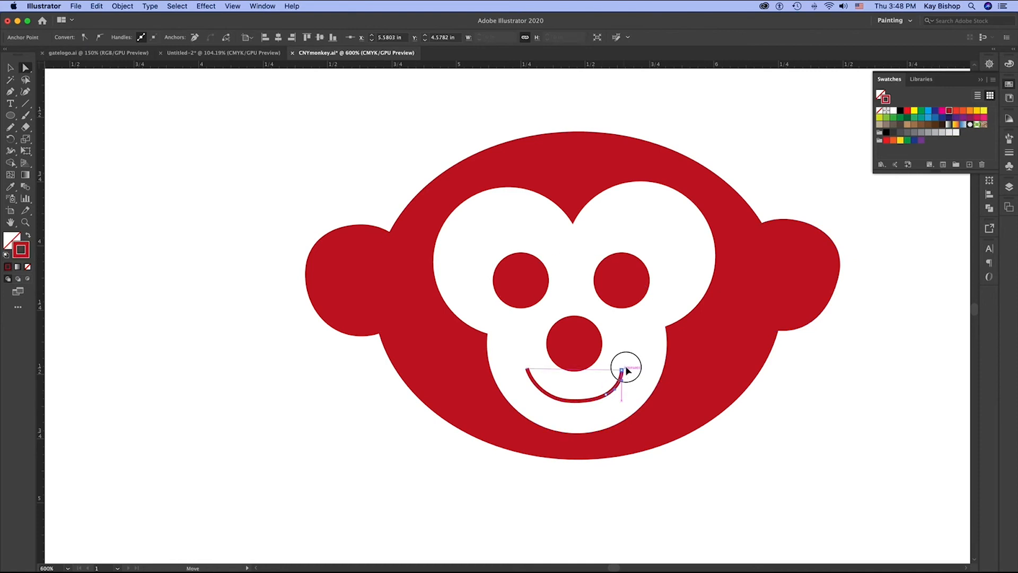
left_click_drag(626, 369, 627, 363)
left_click(578, 401)
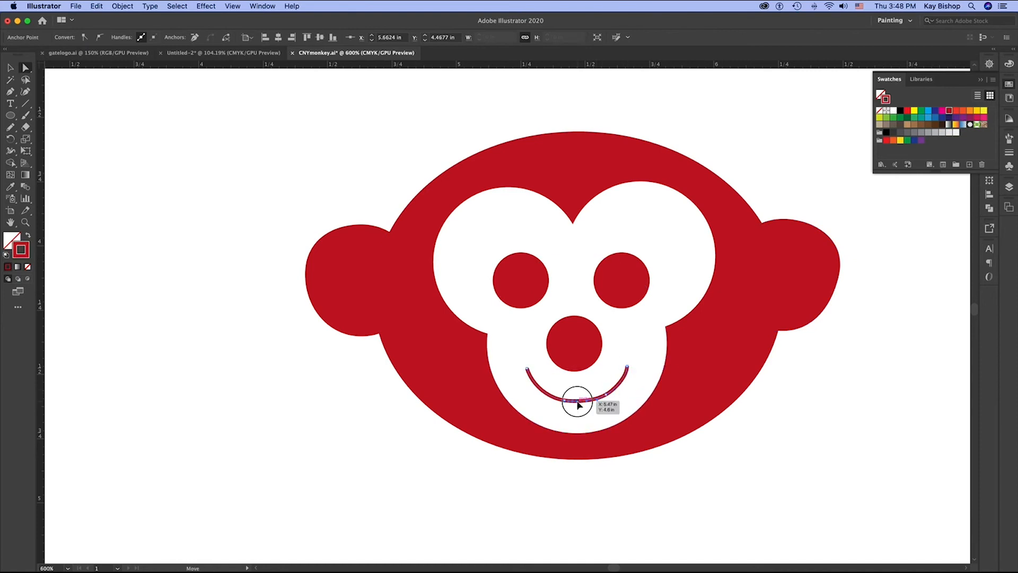
left_click_drag(578, 404, 582, 405)
left_click(802, 438)
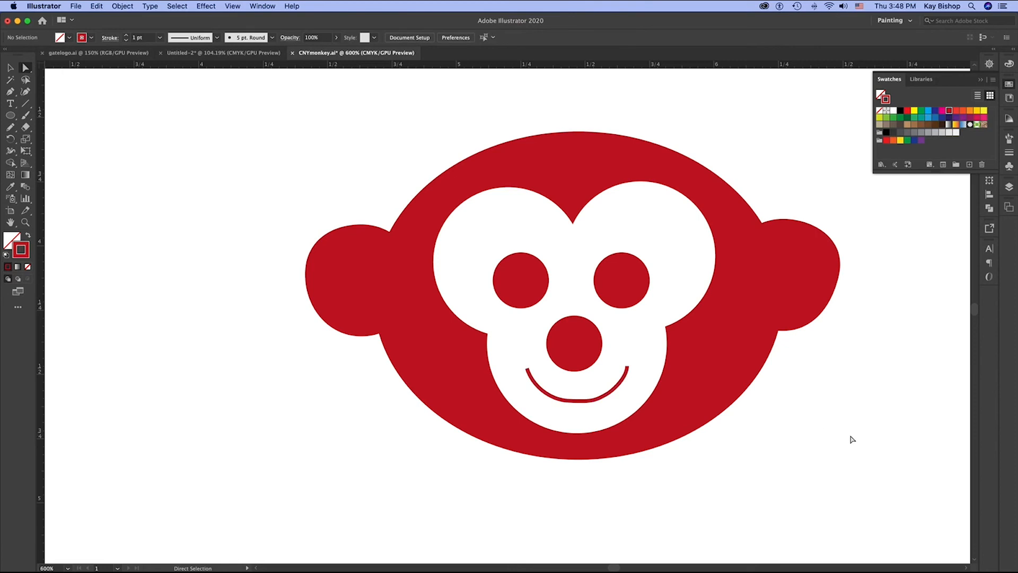
- Examine the original monkey's anchor points and compare its artwork with the new head
key("super+0")
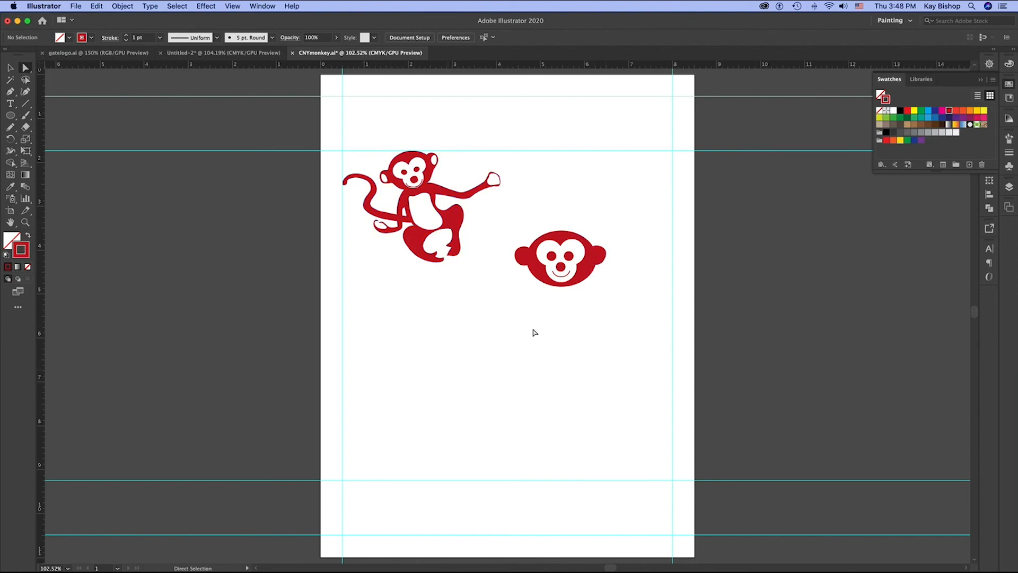
left_click(462, 225)
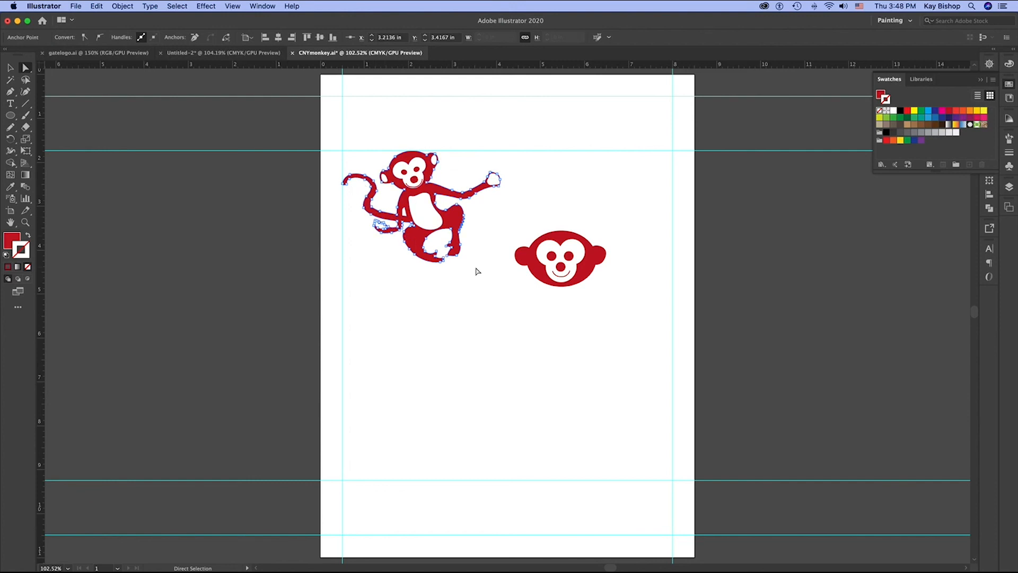
key("super+plus")
key("super+plus")
left_click(707, 266)
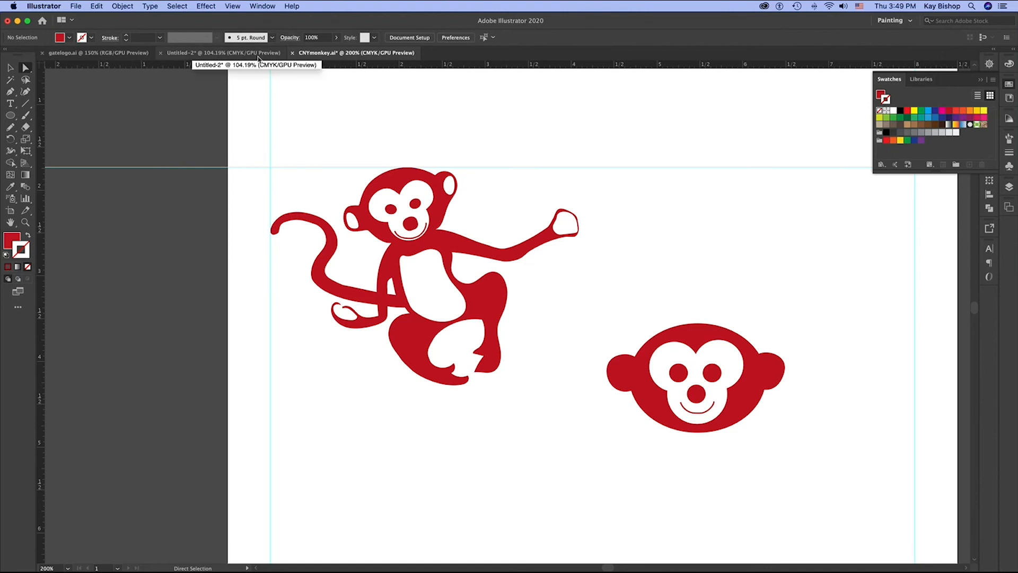
- Switch to the gatelogo.ai document and show its layers alongside the enlarged logo
left_click(122, 53)
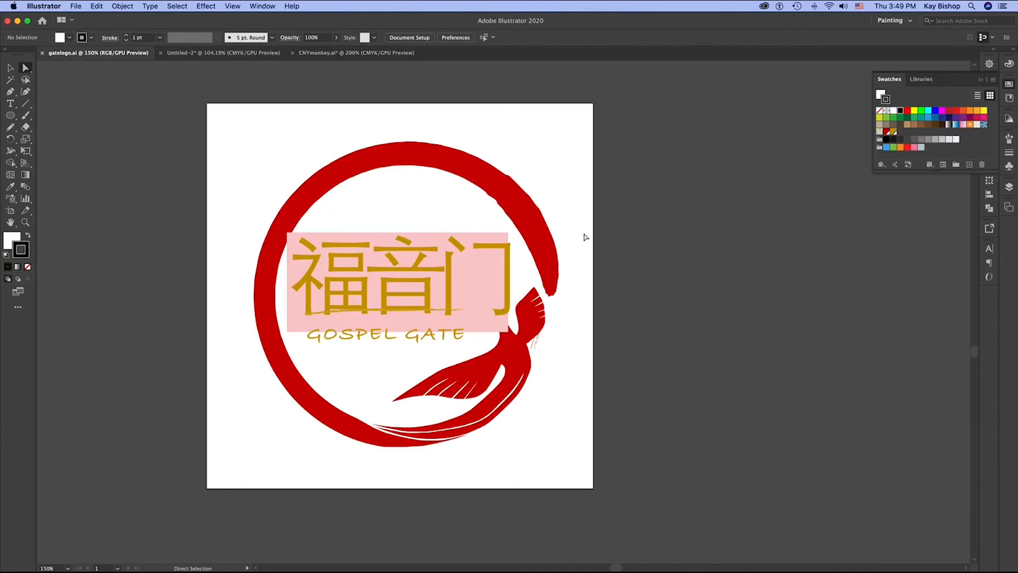
key("super+equal")
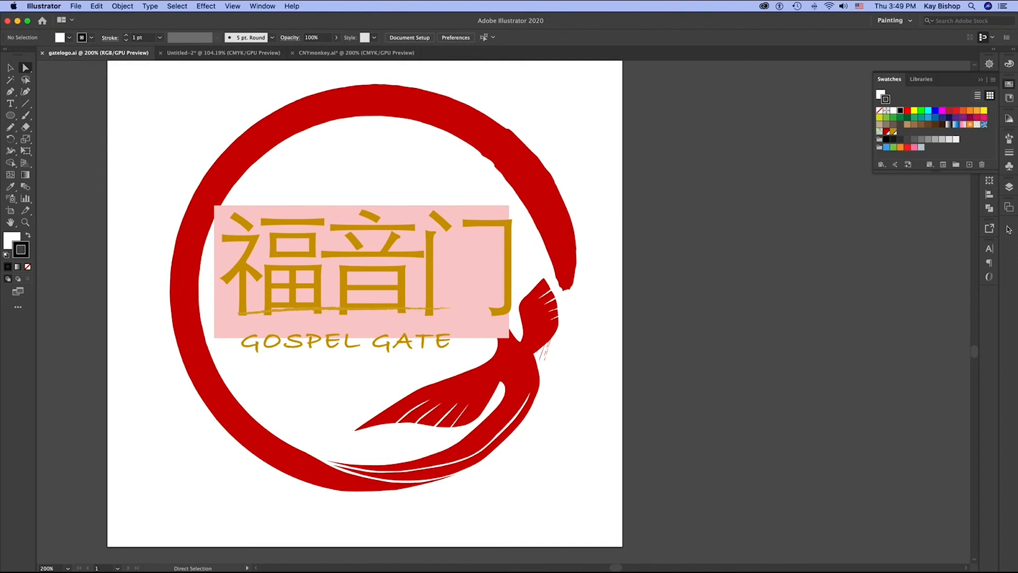
left_click(1009, 189)
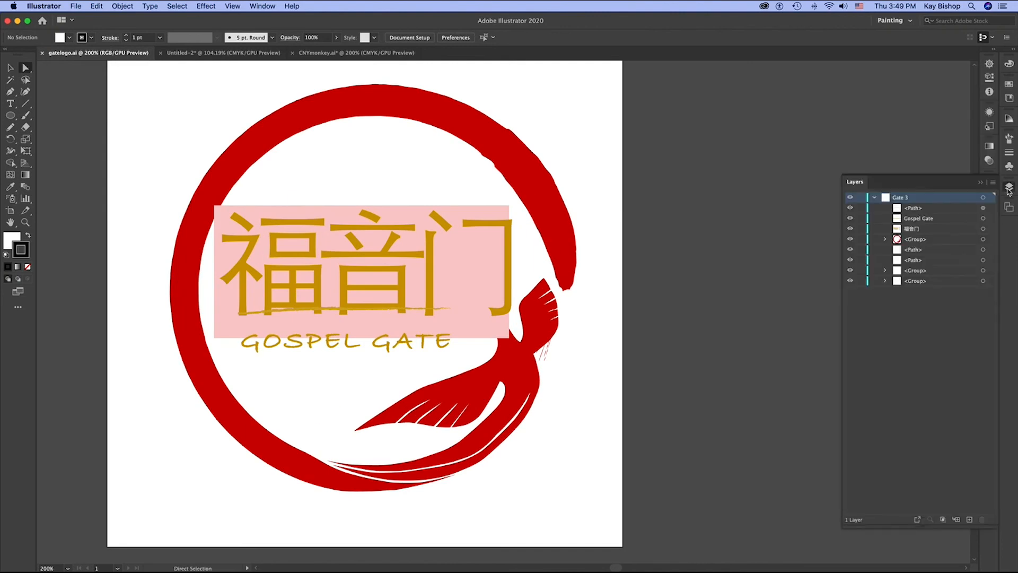
- Hide the Chinese characters, the Gospel Gate text and the top path in the Gate 3 layer
left_click(849, 229)
left_click(849, 218)
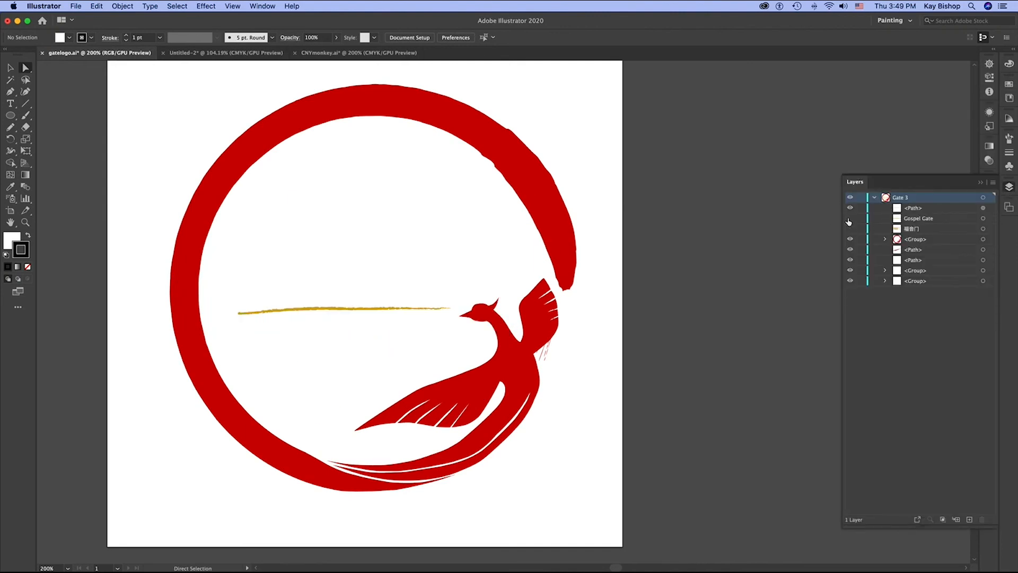
left_click(850, 208)
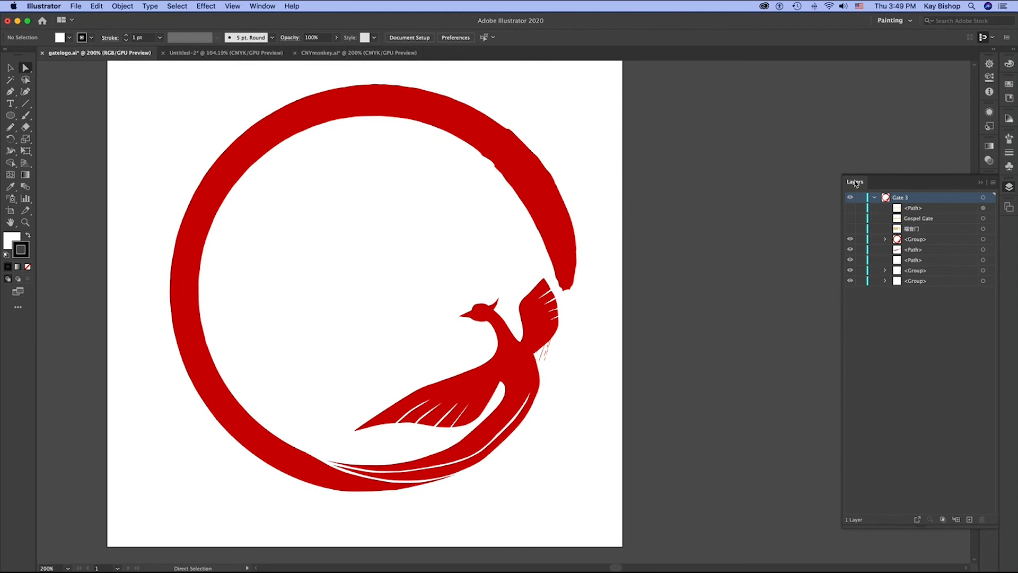
- Duplicate the Gate logo 3 artboard with its ring and phoenix artwork
left_click(1010, 208)
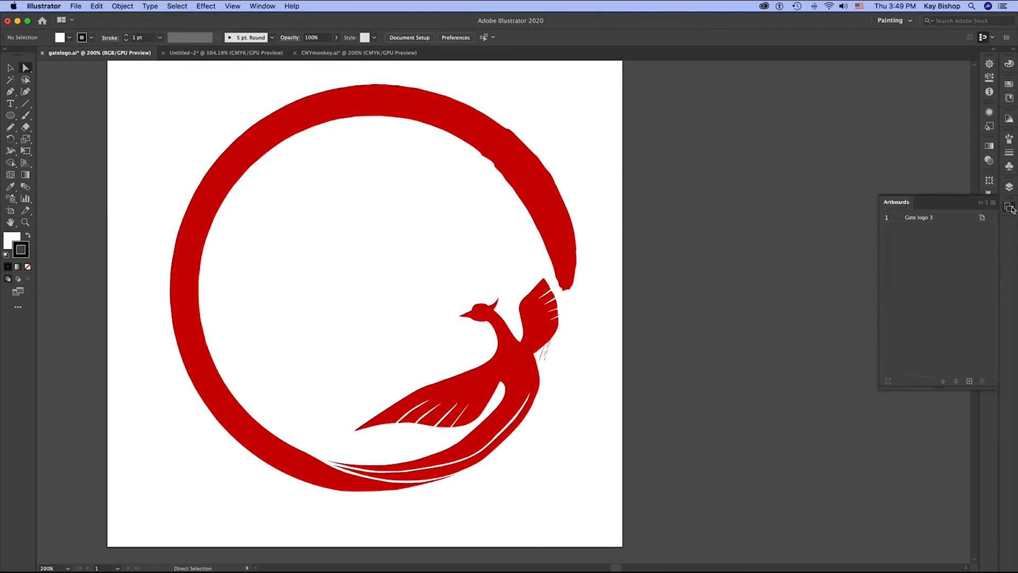
left_click(993, 203)
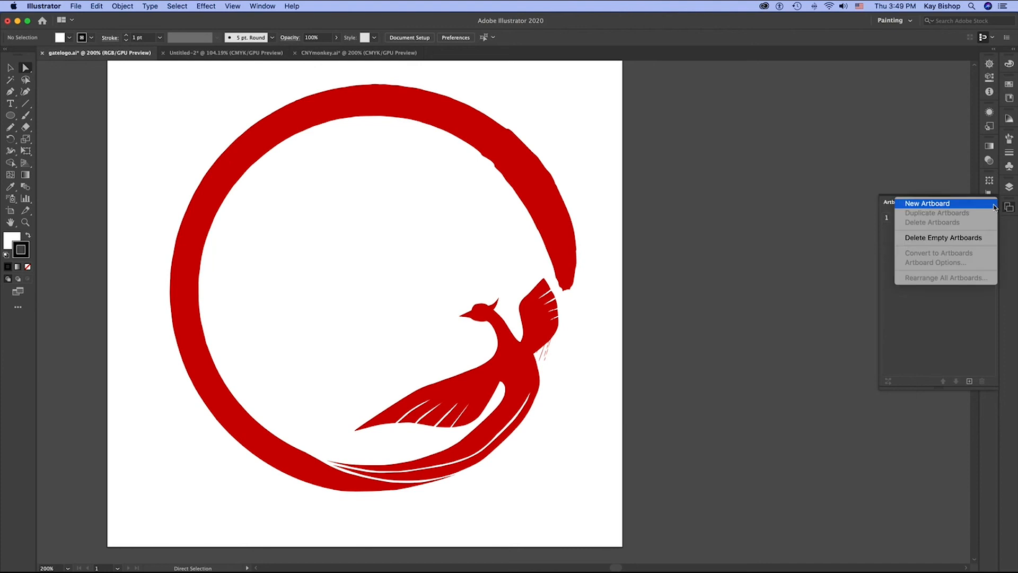
left_click(928, 303)
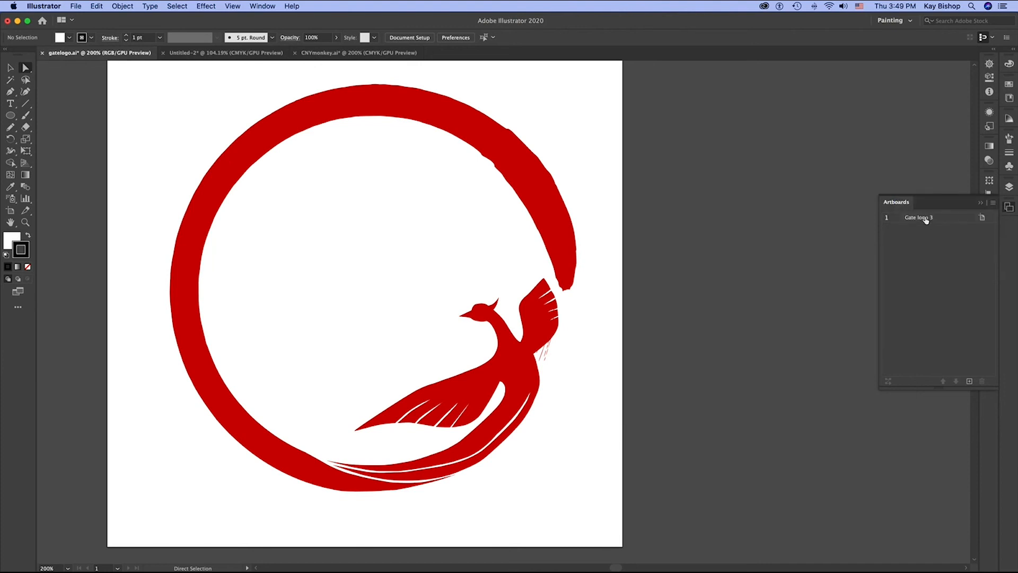
left_click(925, 218)
left_click(992, 203)
left_click(974, 211)
key("super+1")
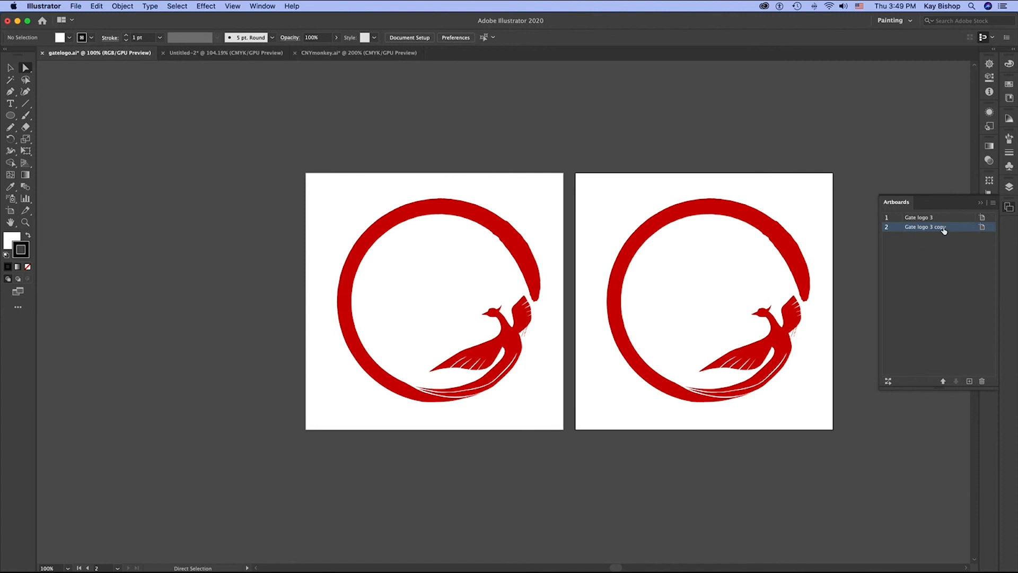
left_click_drag(616, 567, 630, 566)
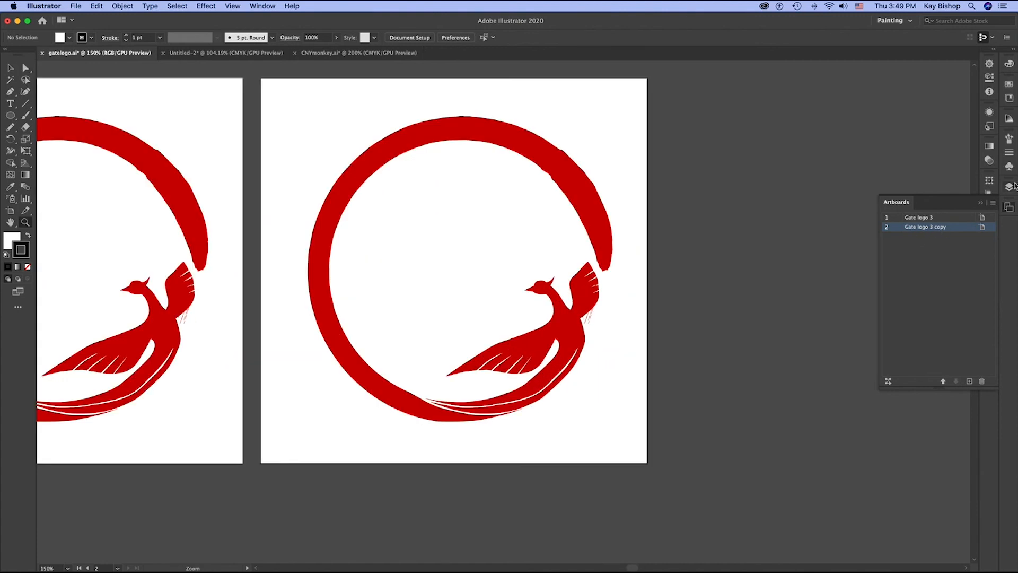
- Expand the copied logo's group and toggle the phoenix and ring paths to examine each piece separately
left_click(1010, 186)
left_click(452, 233)
key("h")
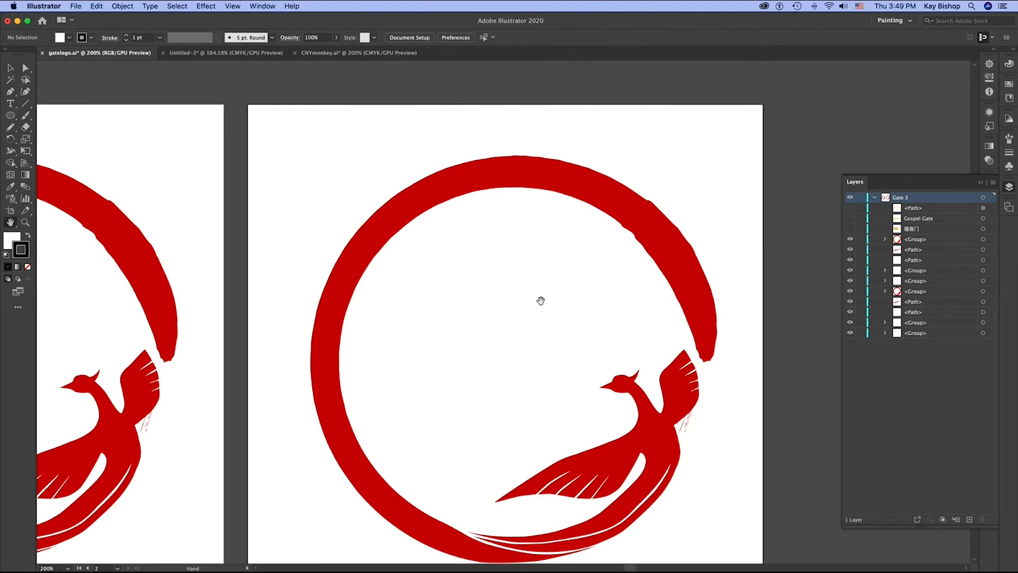
left_click_drag(540, 300, 547, 266)
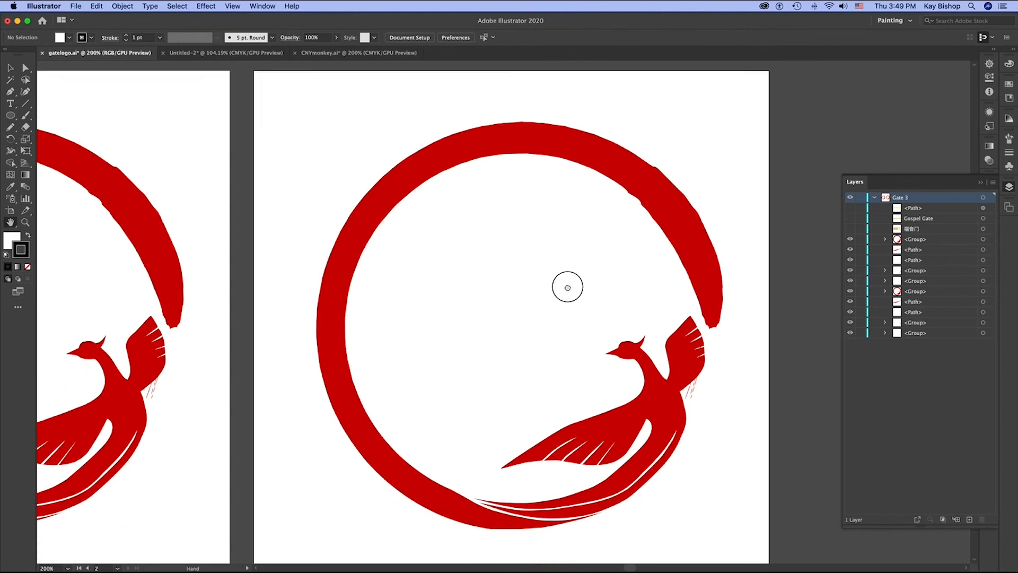
left_click(884, 239)
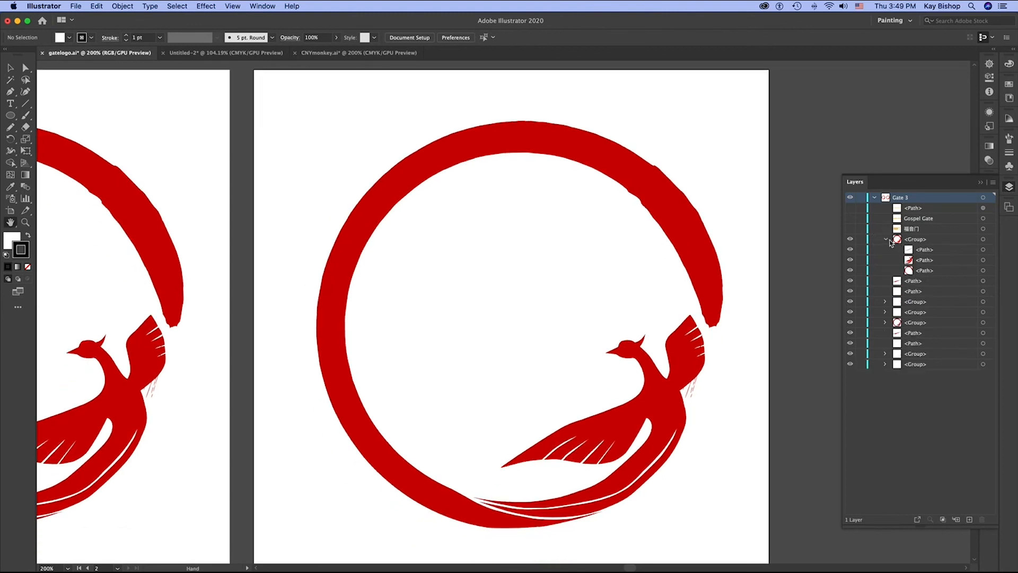
left_click(850, 261)
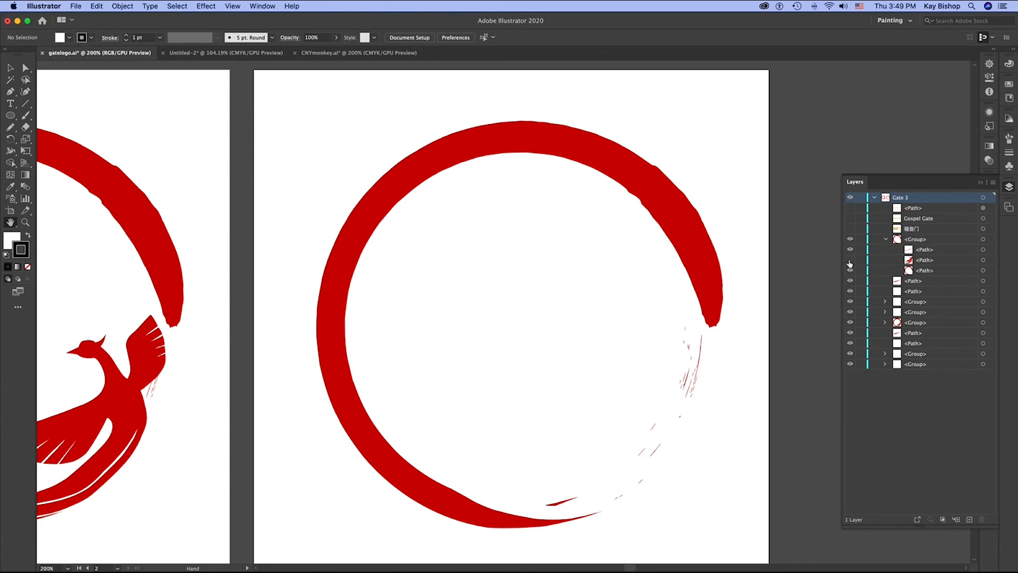
left_click(849, 259)
left_click(850, 271)
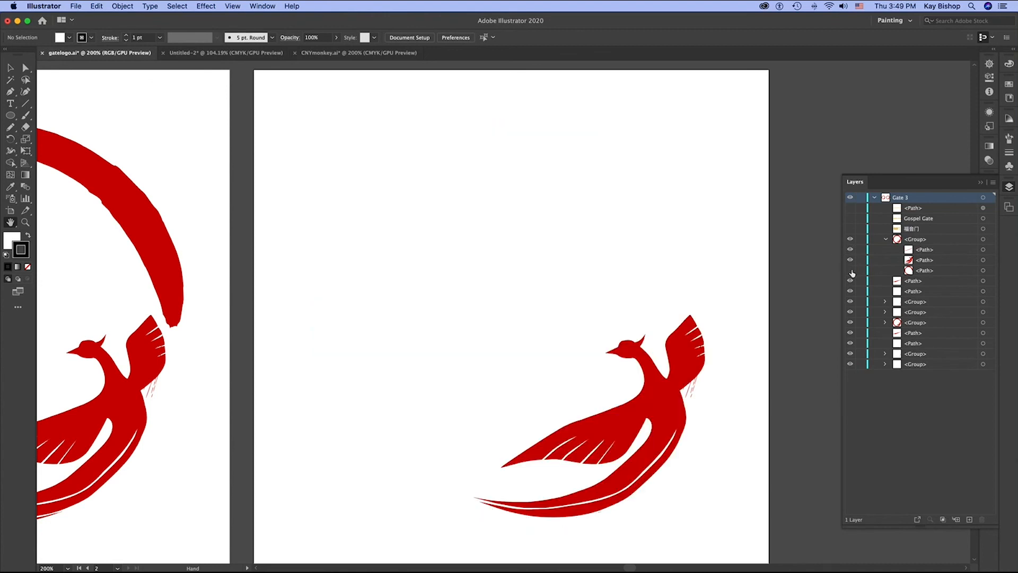
left_click(850, 271)
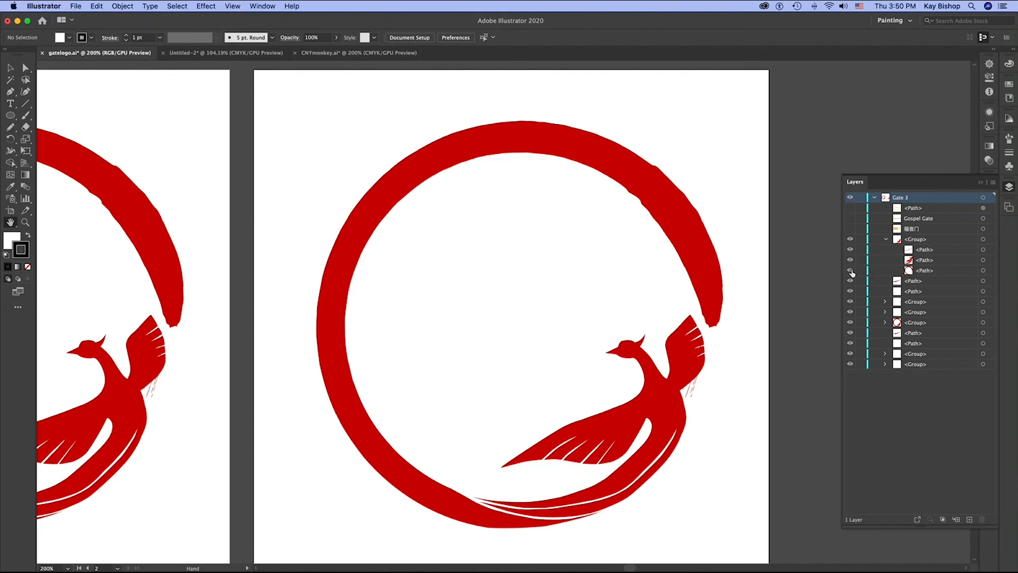
left_click(850, 270)
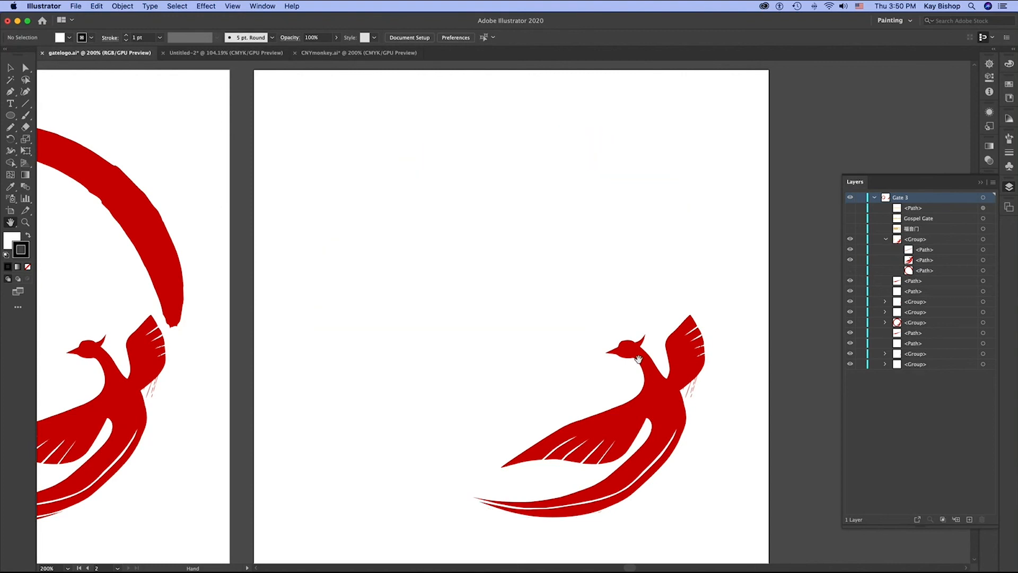
- Examine the copied phoenix's anchor points, deselect it and show the ring again
key("a")
left_click(658, 374)
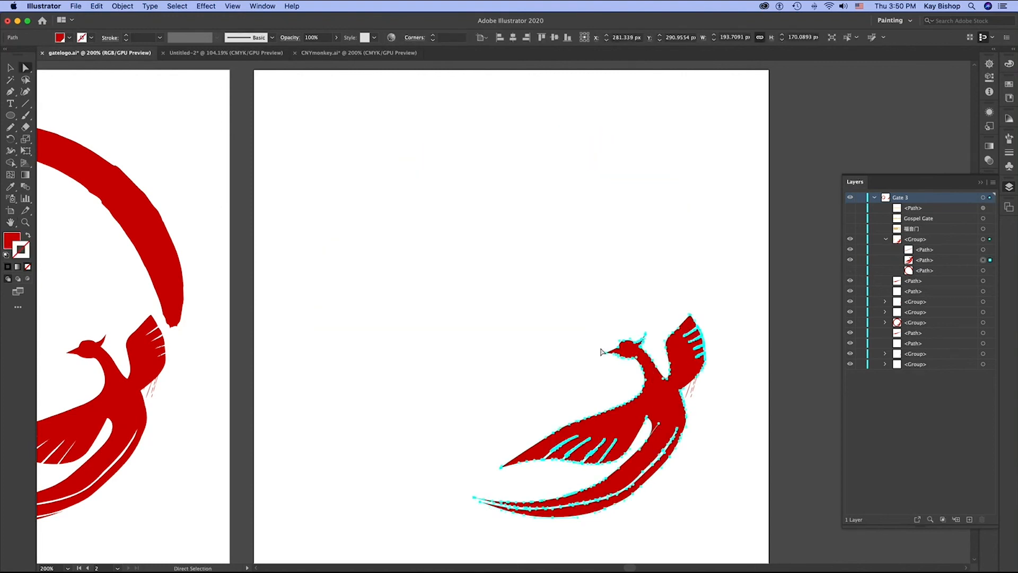
left_click(745, 437)
left_click(850, 271)
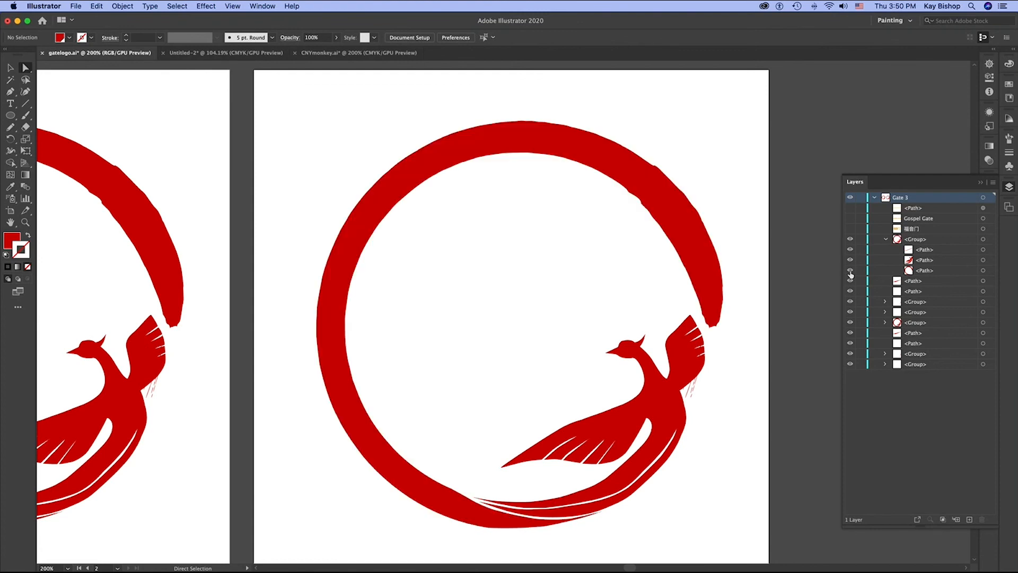
- Hide the copied phoenix and ring paths, and add a new layer above the locked Gate 3 layer
left_click(850, 260)
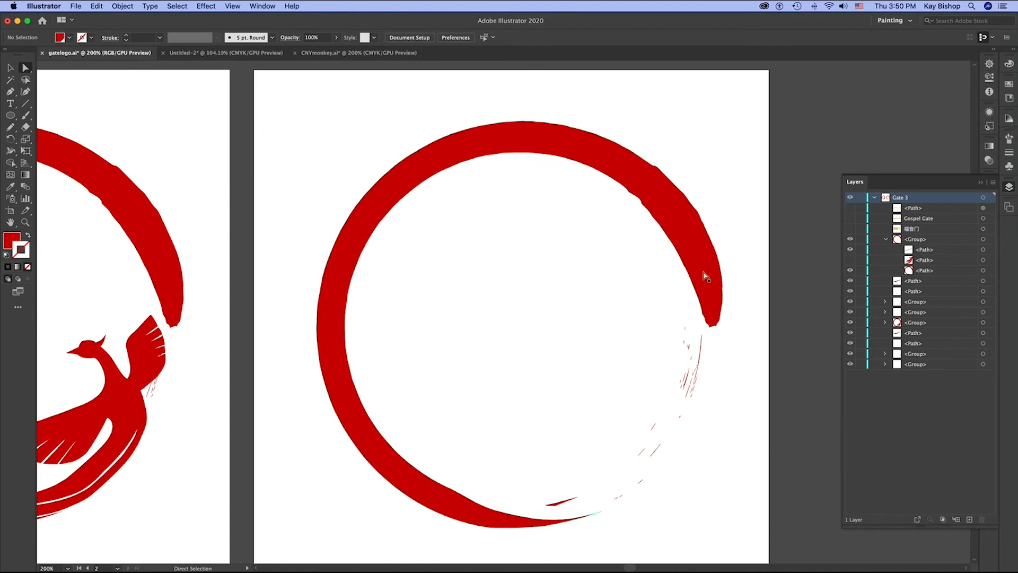
left_click(849, 272)
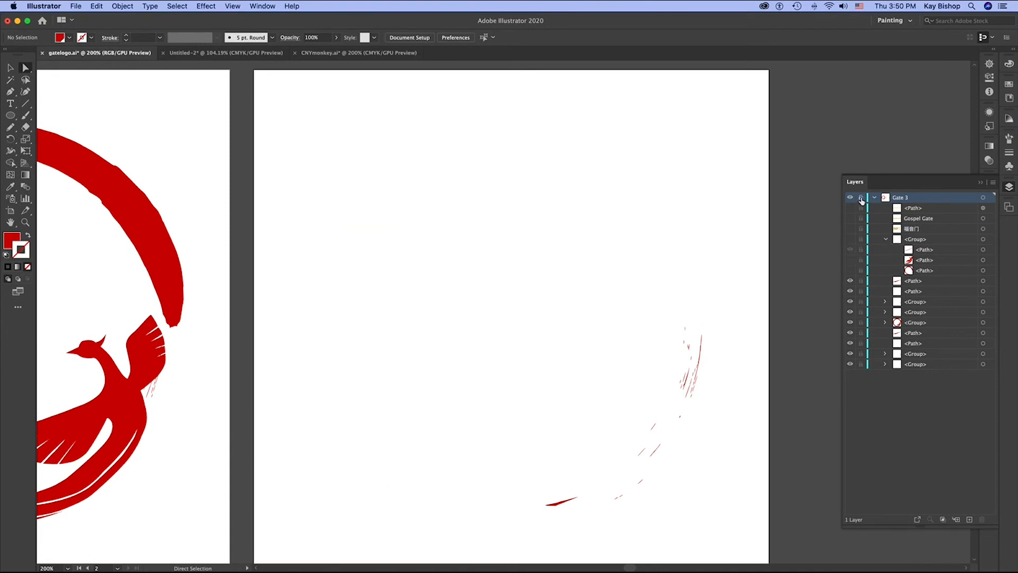
left_click(969, 519)
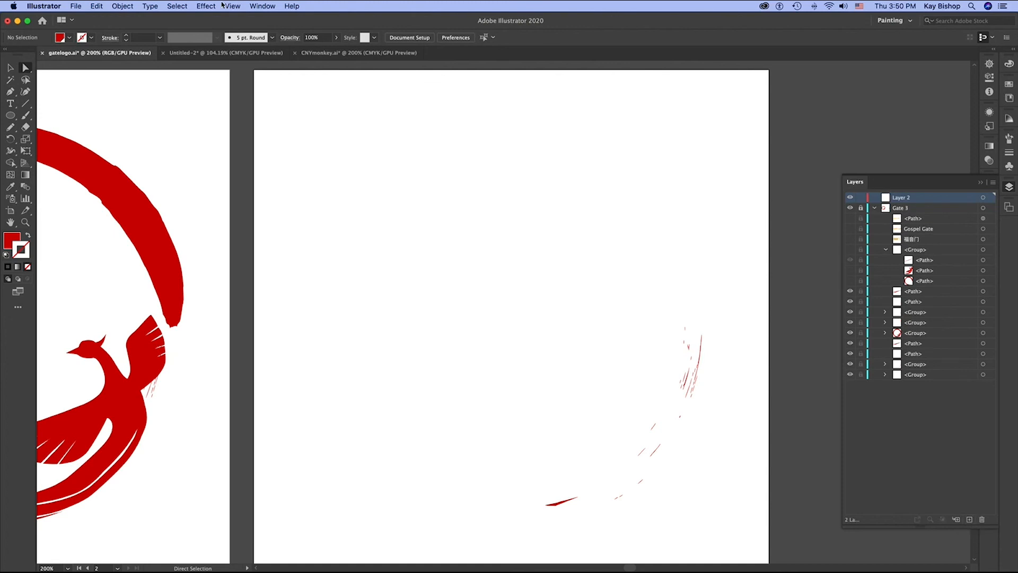
- Open the Grunge brushes vector pack library and place it clear of the layer list
left_click(263, 6)
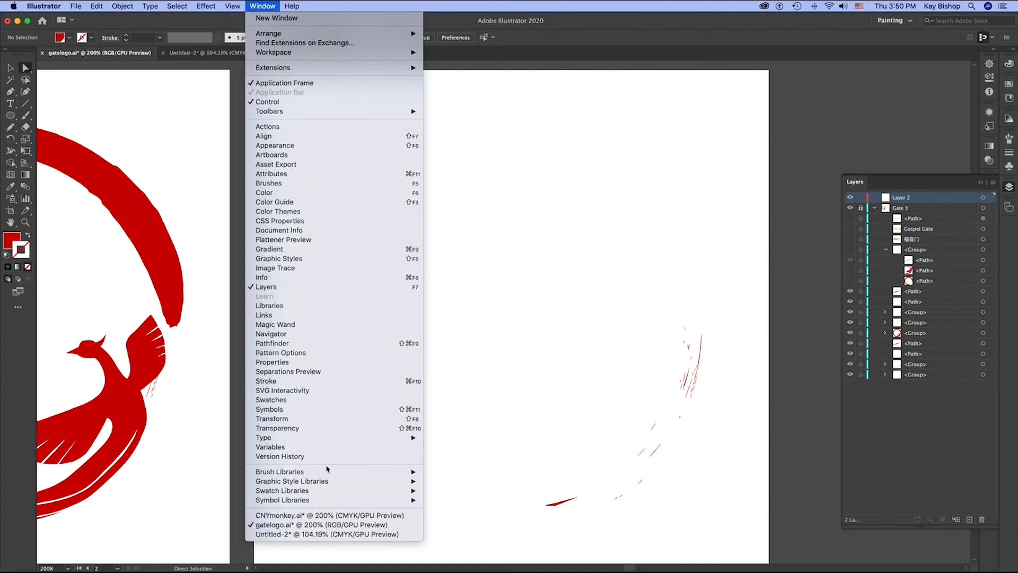
mouse_move(326, 473)
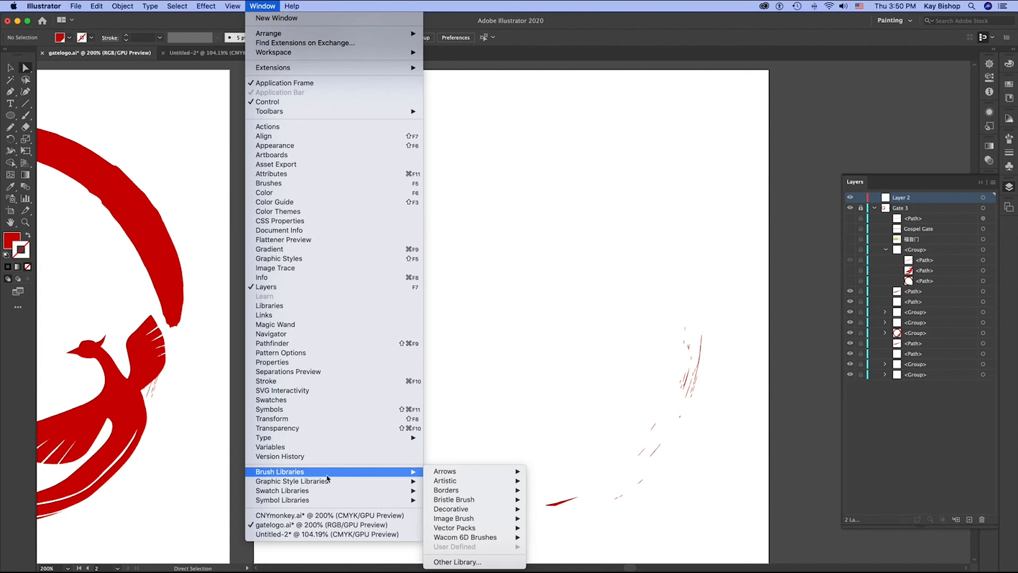
mouse_move(434, 476)
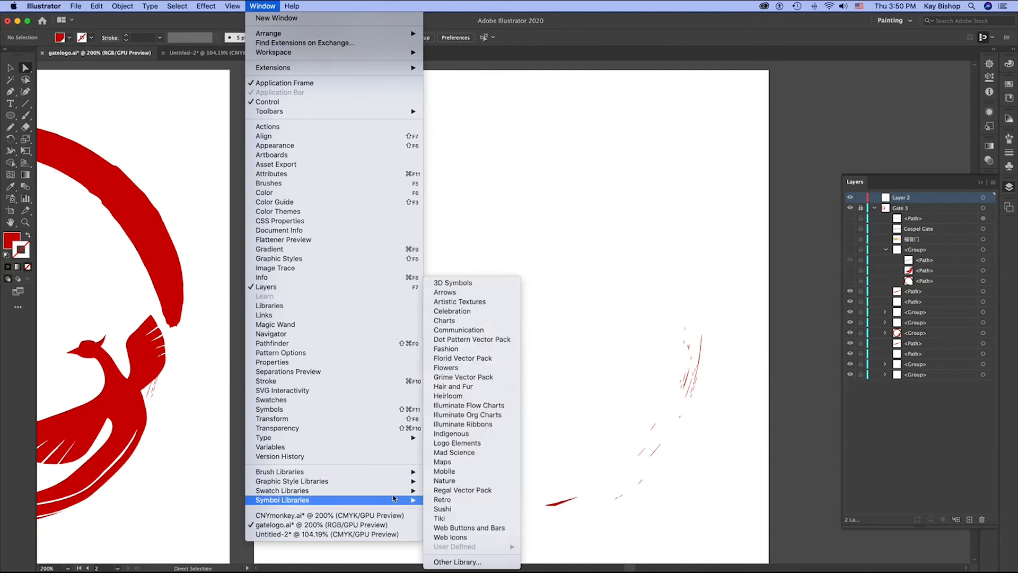
mouse_move(393, 493)
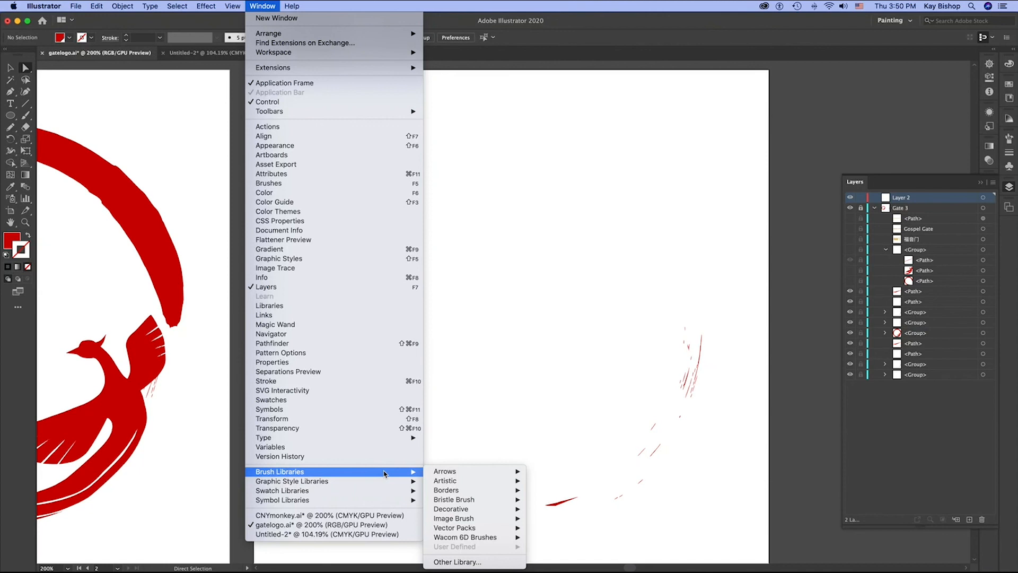
mouse_move(470, 528)
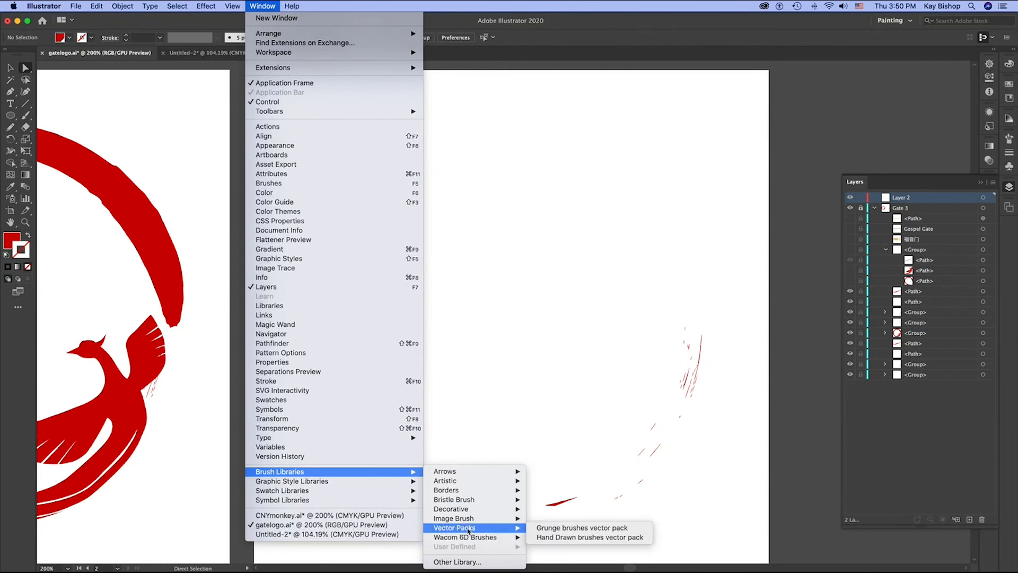
left_click(562, 528)
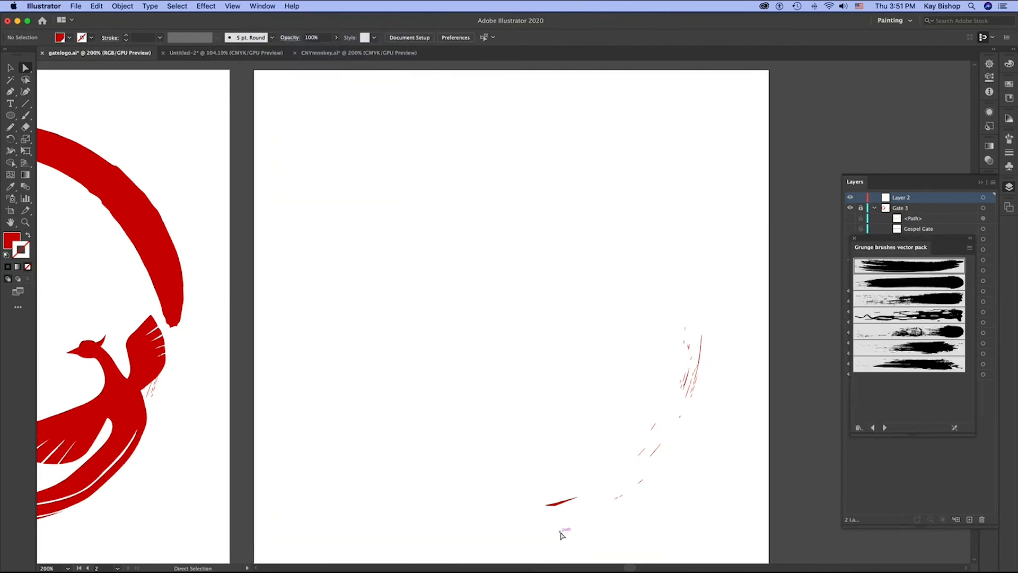
left_click_drag(930, 243, 808, 86)
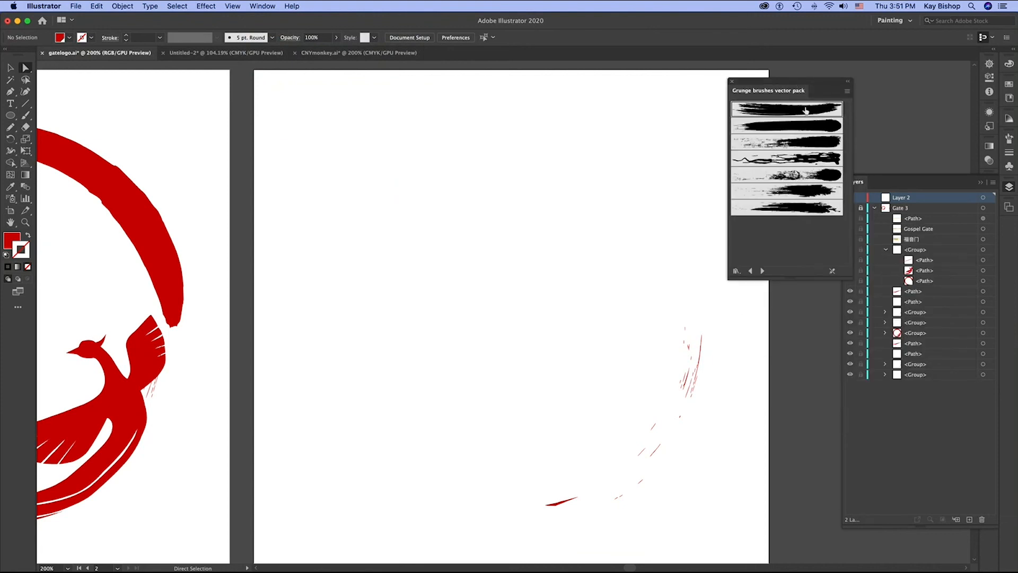
- Draw a circle about 302 px across on the copied artboard with the default white fill and black stroke
left_click(11, 116)
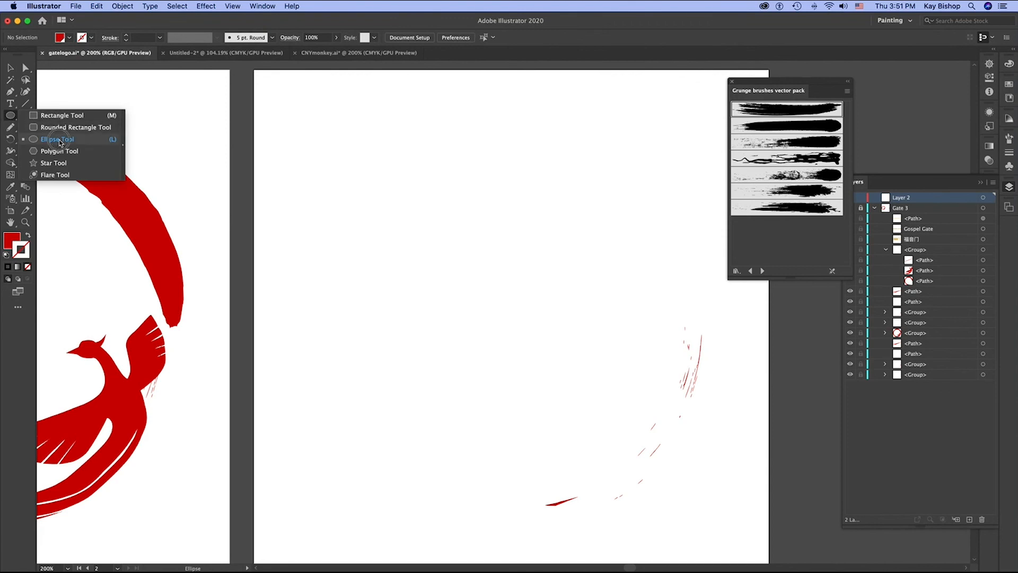
left_click(60, 140)
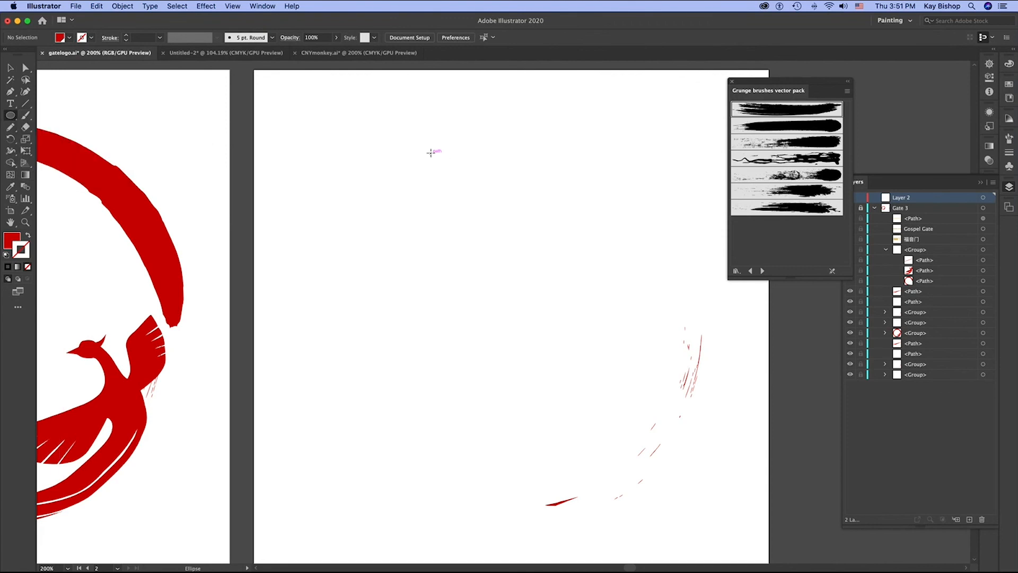
left_click(7, 256)
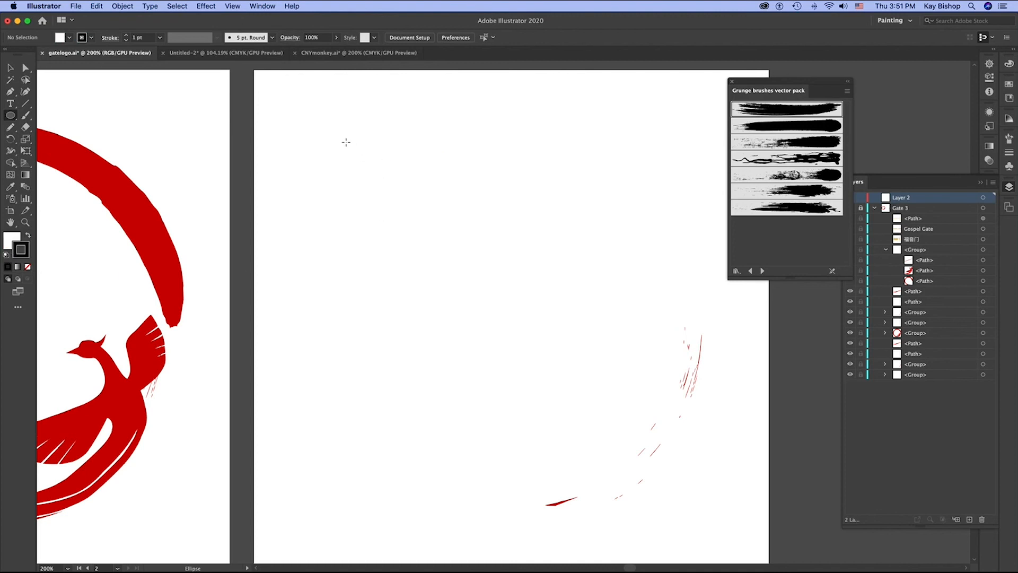
left_click_drag(348, 145, 695, 504)
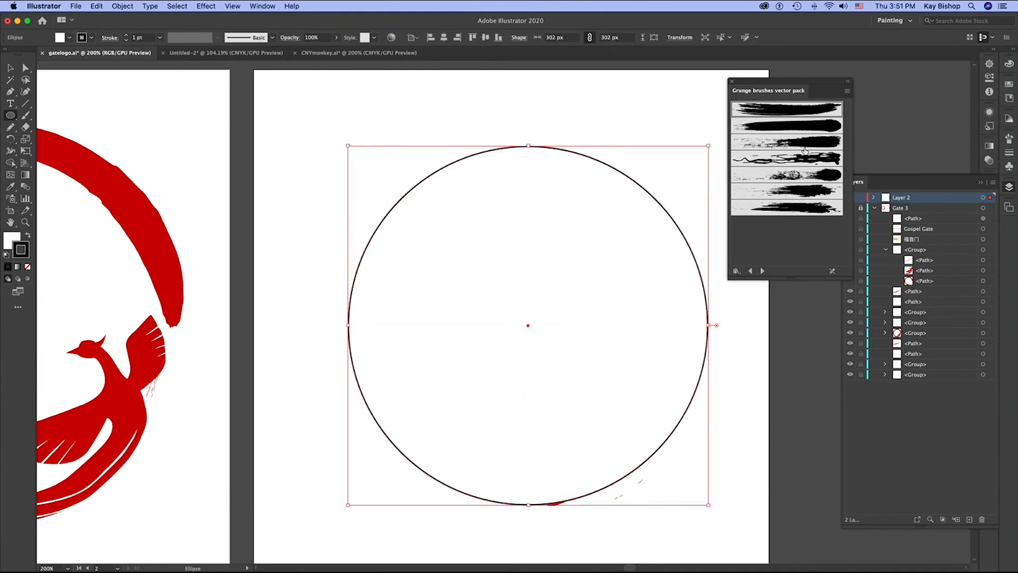
- Apply the first brush of the Grunge brushes vector pack to the circle and set its stroke weight to 0.75 pt
left_click(785, 110)
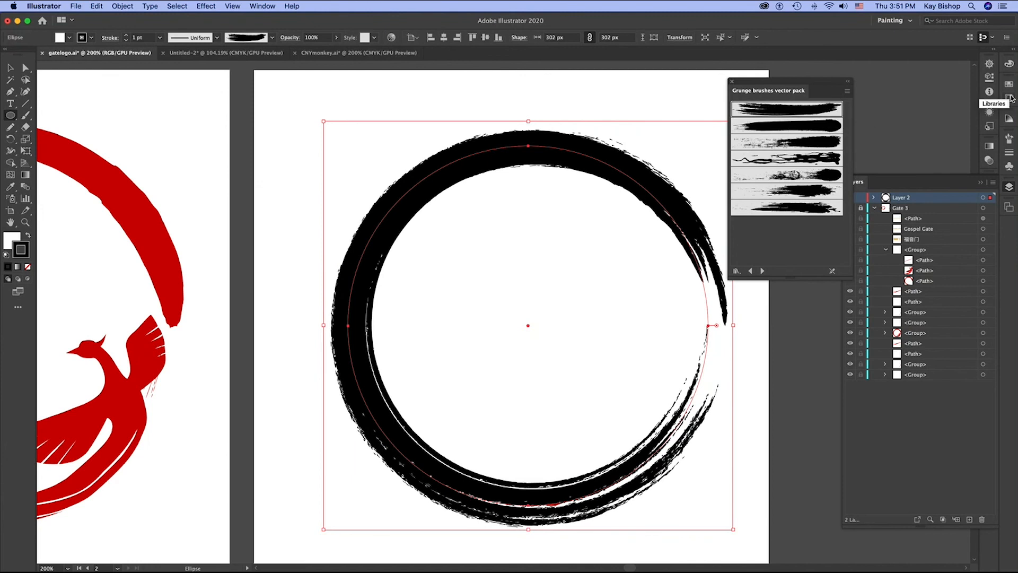
left_click(989, 113)
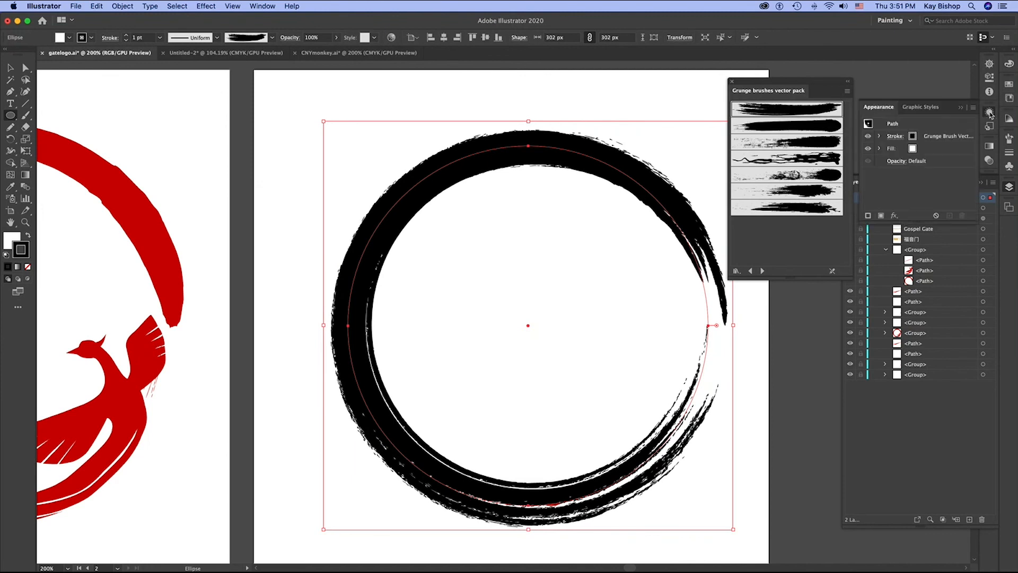
left_click(894, 136)
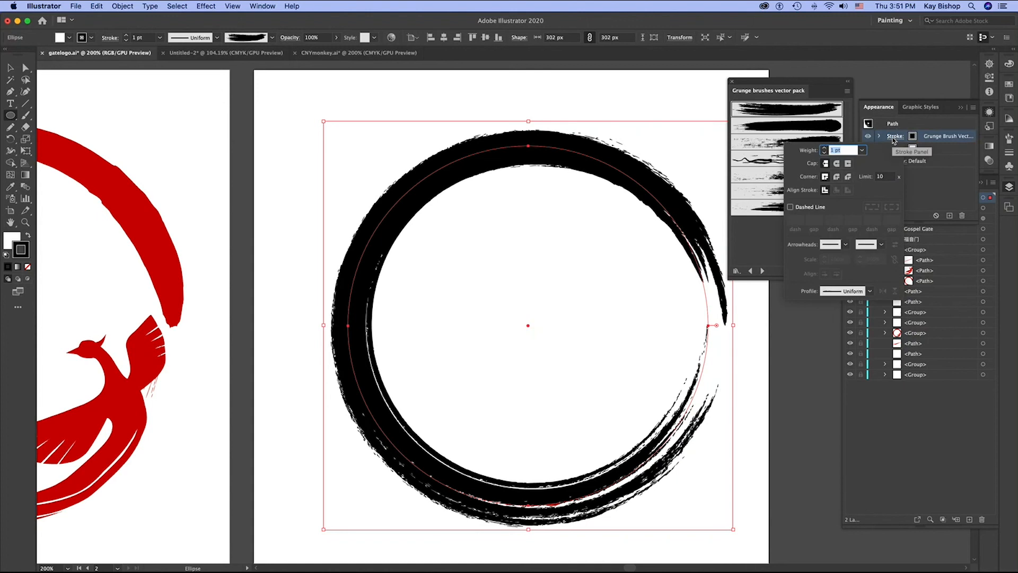
left_click(825, 149)
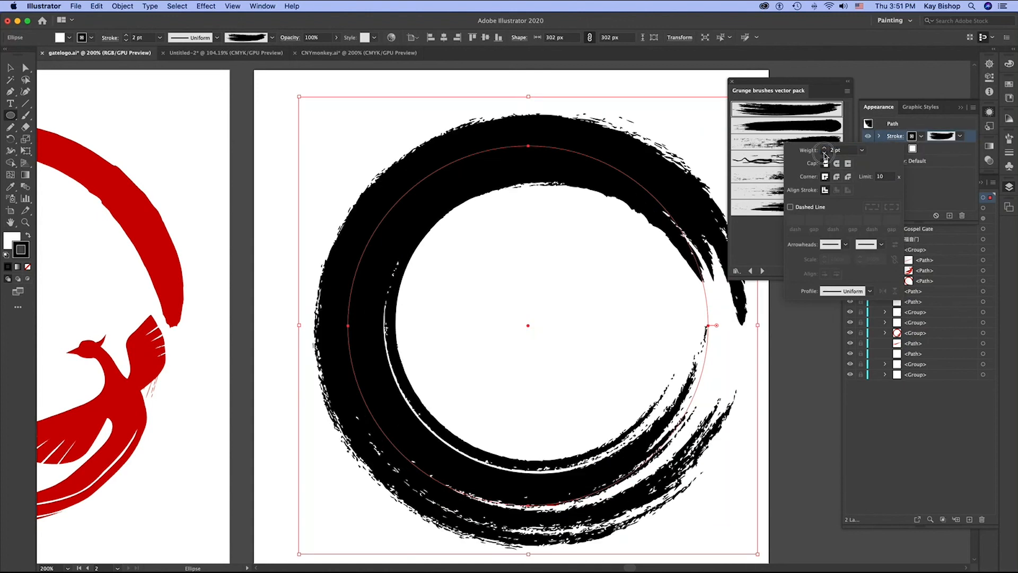
left_click(825, 153)
left_click(825, 153)
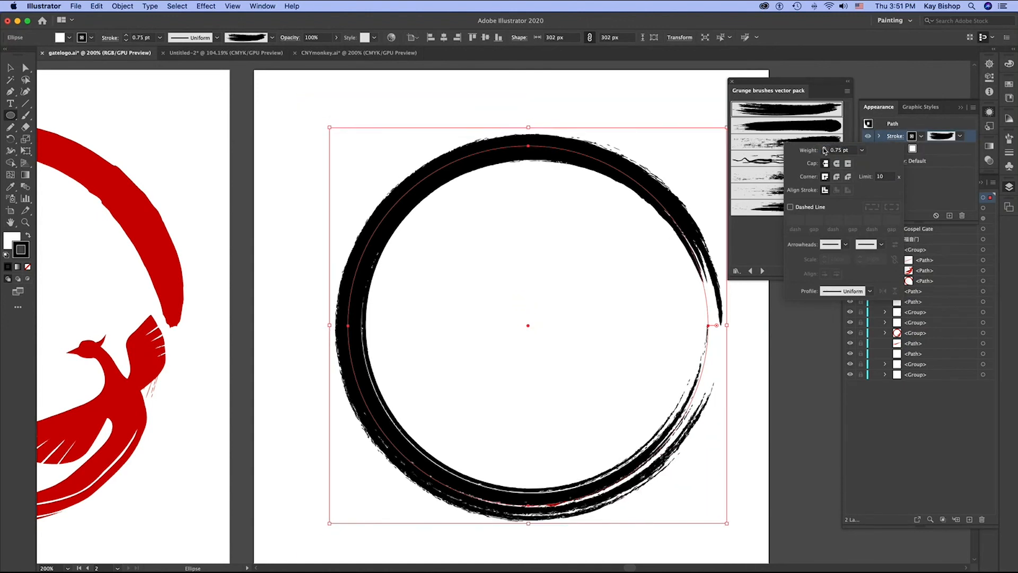
- Set the grunge ring's stroke weight to 1 pt and recolour the stroke with the red R=193 G=39 B=45 swatch
left_click(825, 148)
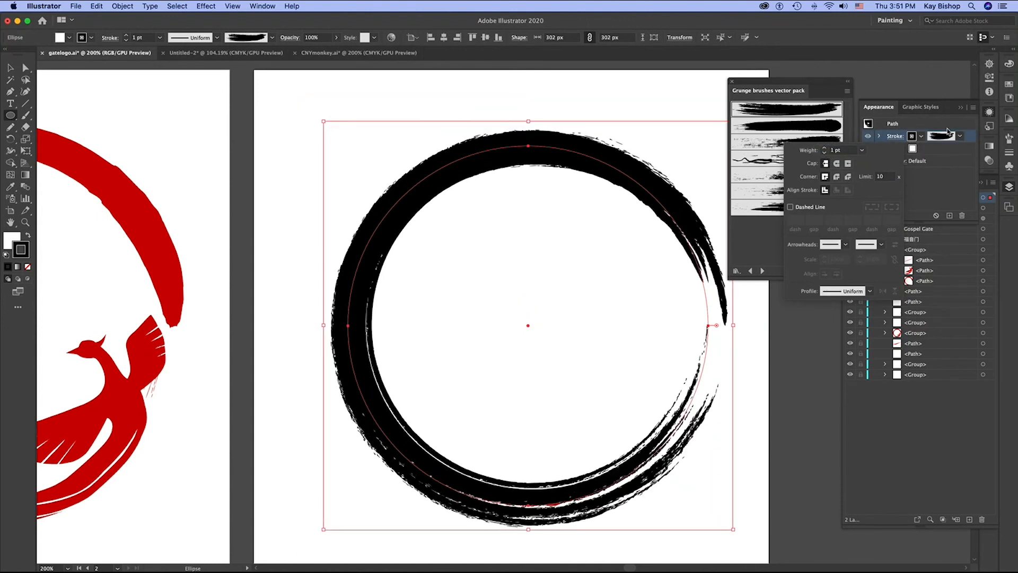
left_click(1010, 84)
left_click(950, 111)
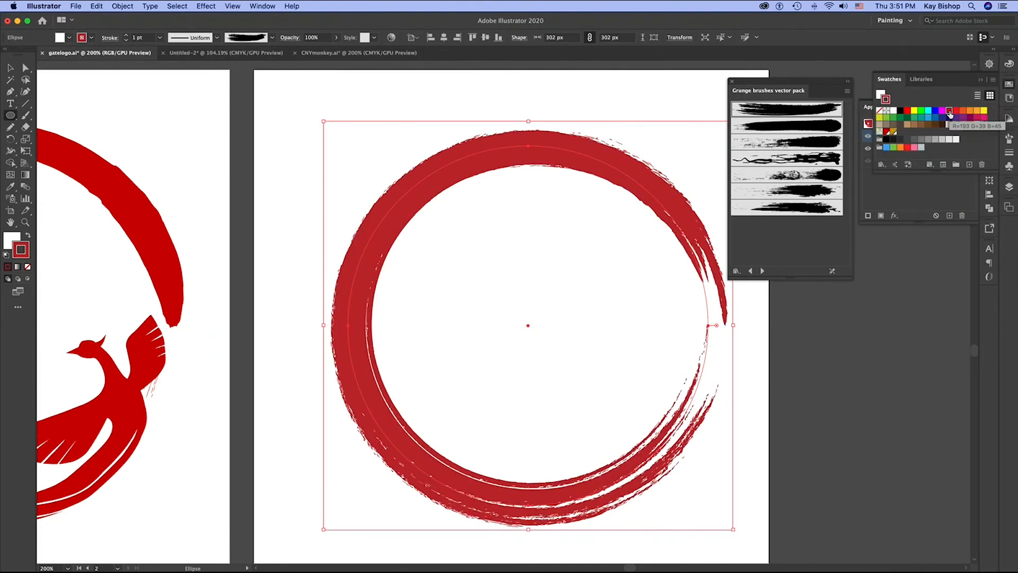
left_click_drag(779, 88, 912, 253)
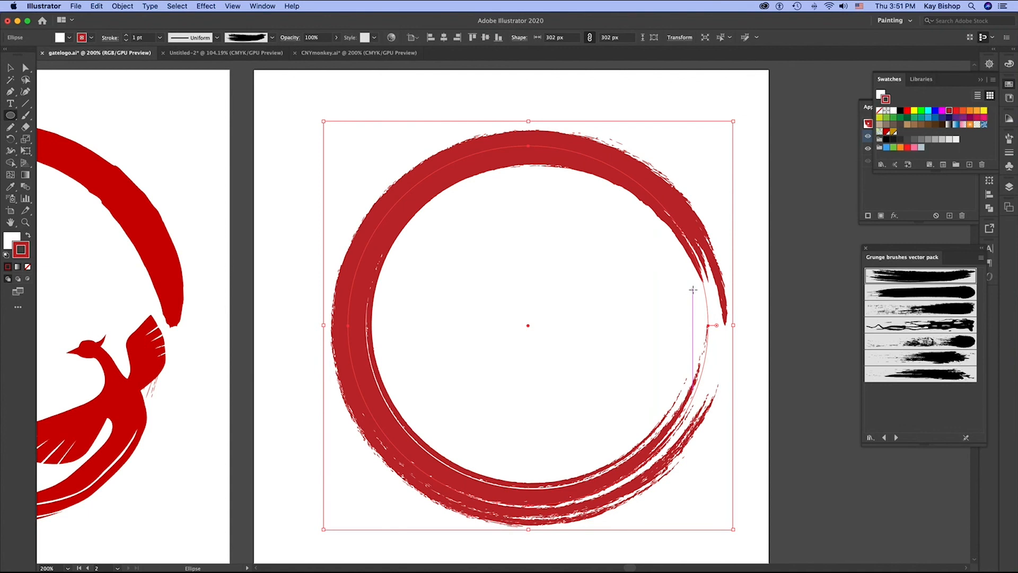
- Convert the ring's brushed stroke to editable shapes with Outline Stroke and inspect its anchor points with the Direct Selection tool
left_click(123, 5)
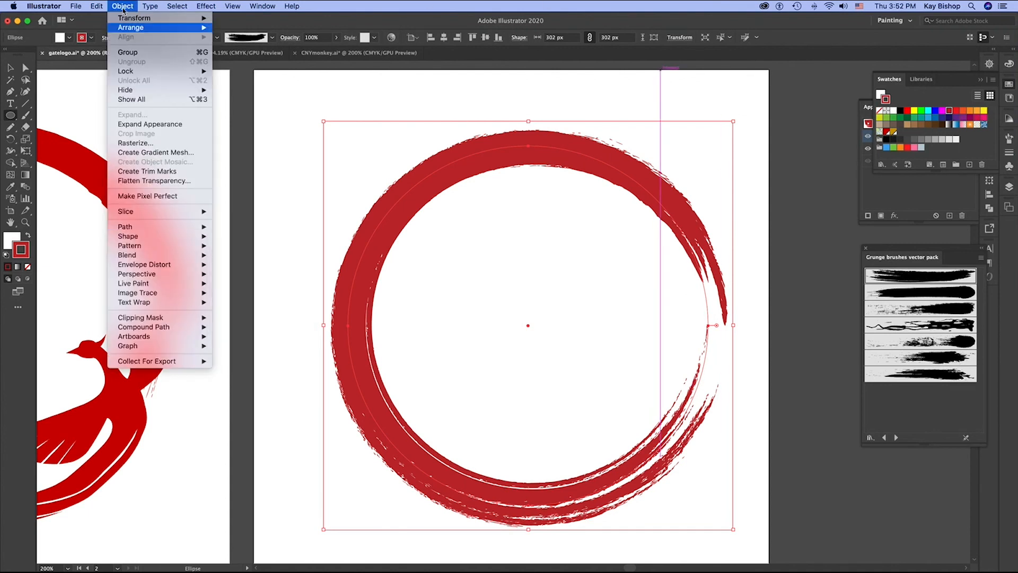
mouse_move(152, 232)
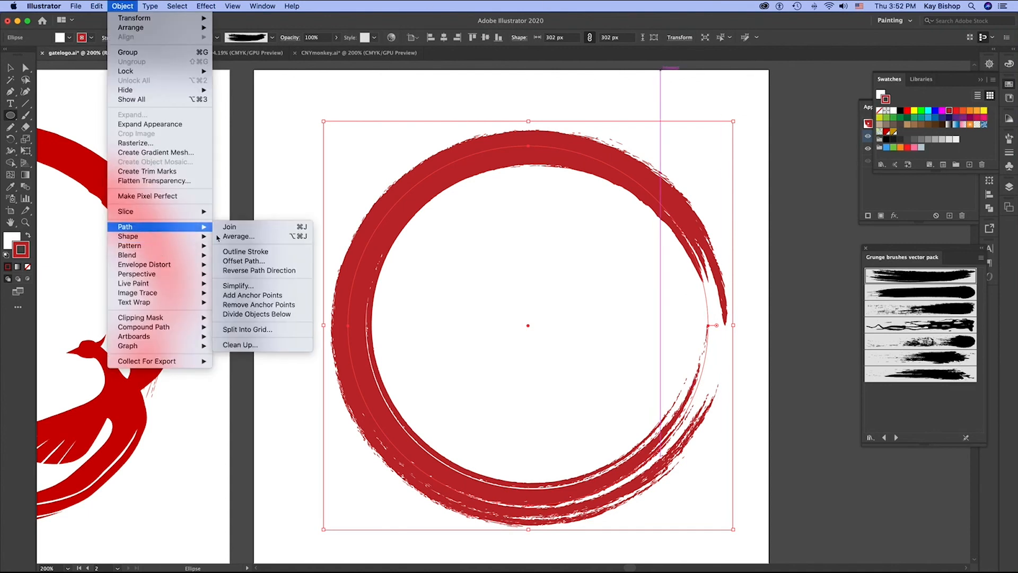
left_click(246, 253)
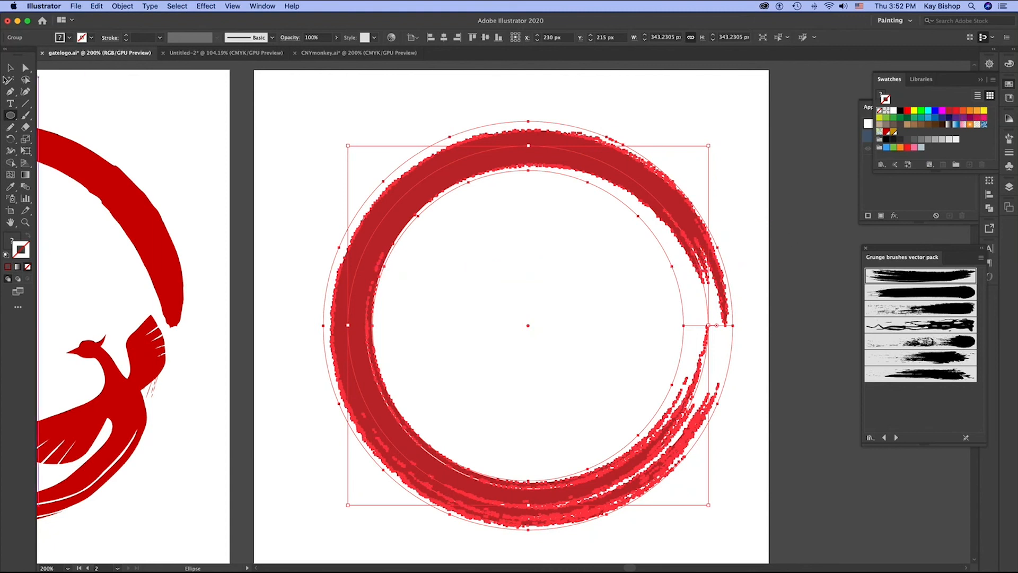
left_click(28, 68)
left_click(393, 139)
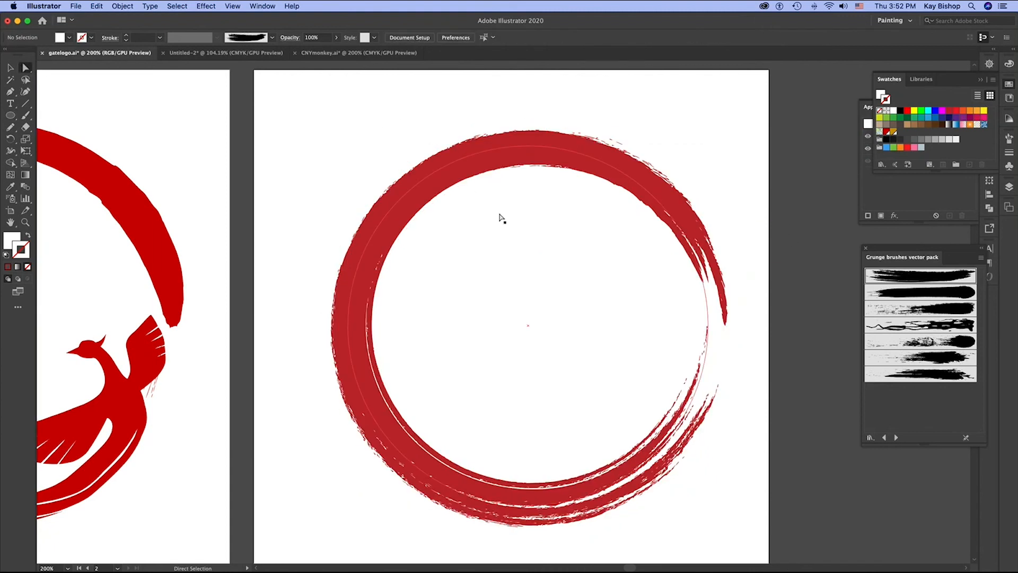
left_click(466, 177)
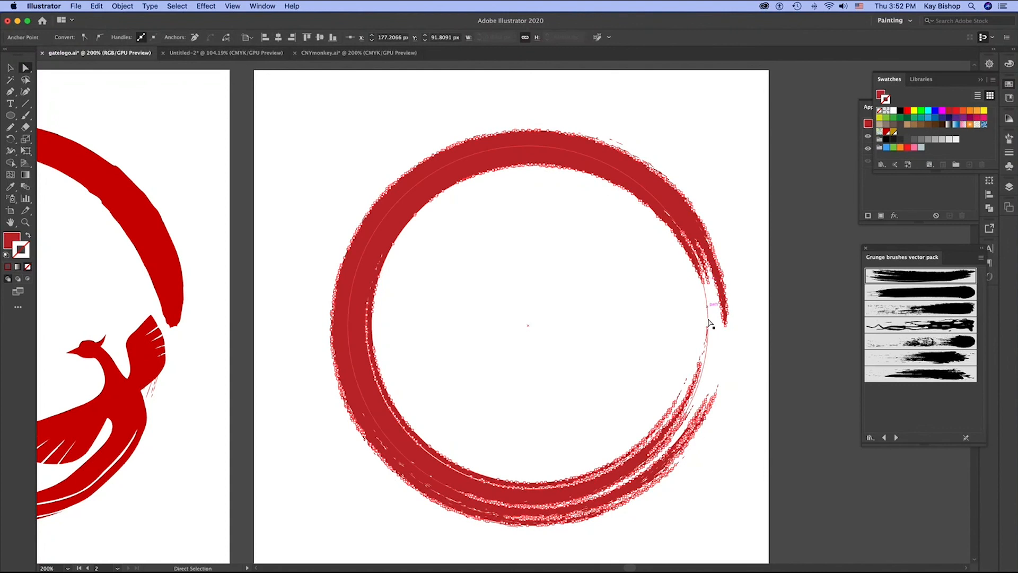
left_click(798, 251)
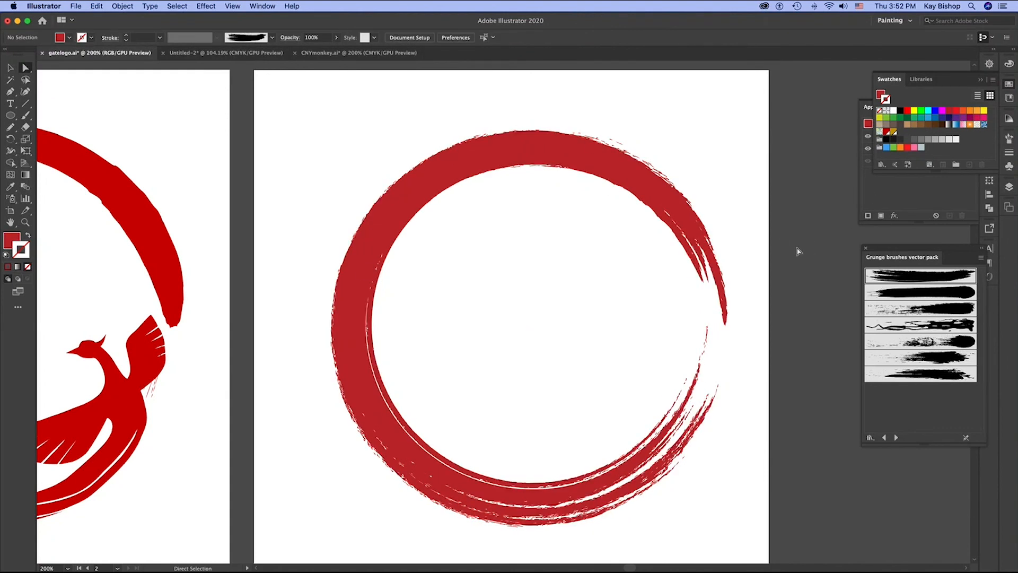
- Unlock the Gate 3 layer and compare the original phoenix logo with the outlined grunge ring side by side at 100% zoom
left_click(1009, 187)
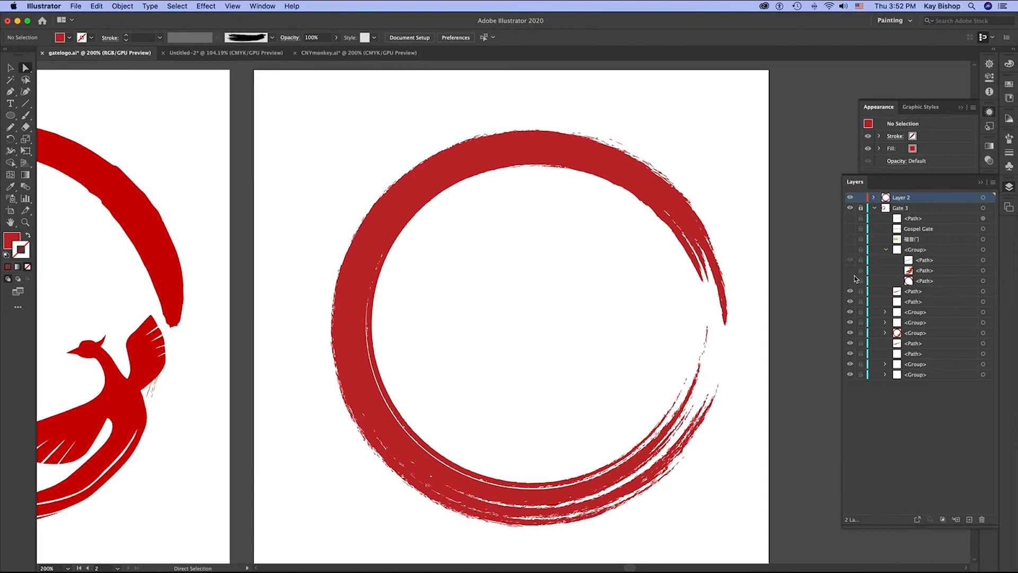
left_click(850, 208)
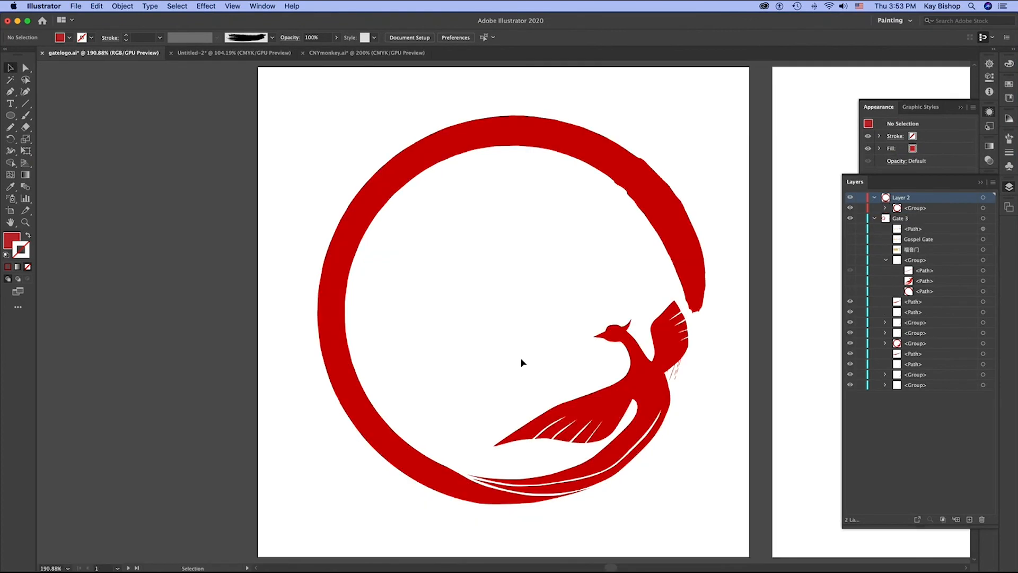
left_click(653, 371)
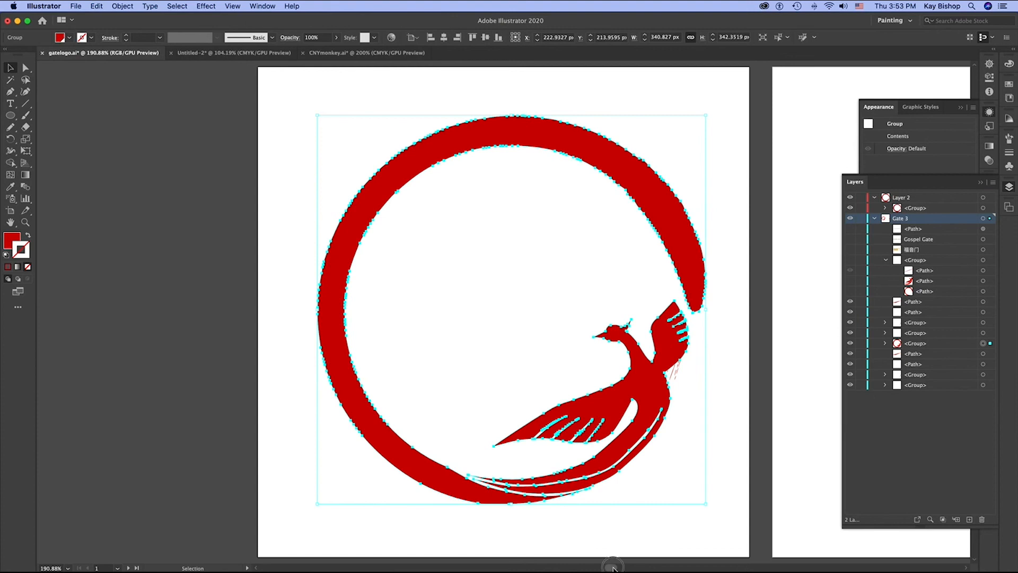
left_click_drag(611, 567, 623, 567)
key("super+1")
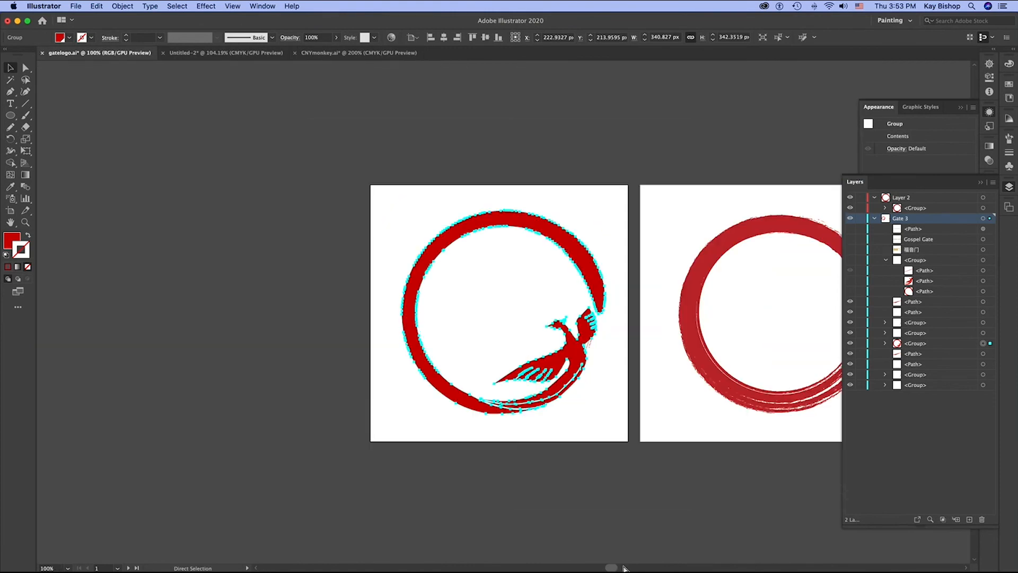
left_click_drag(624, 567, 630, 567)
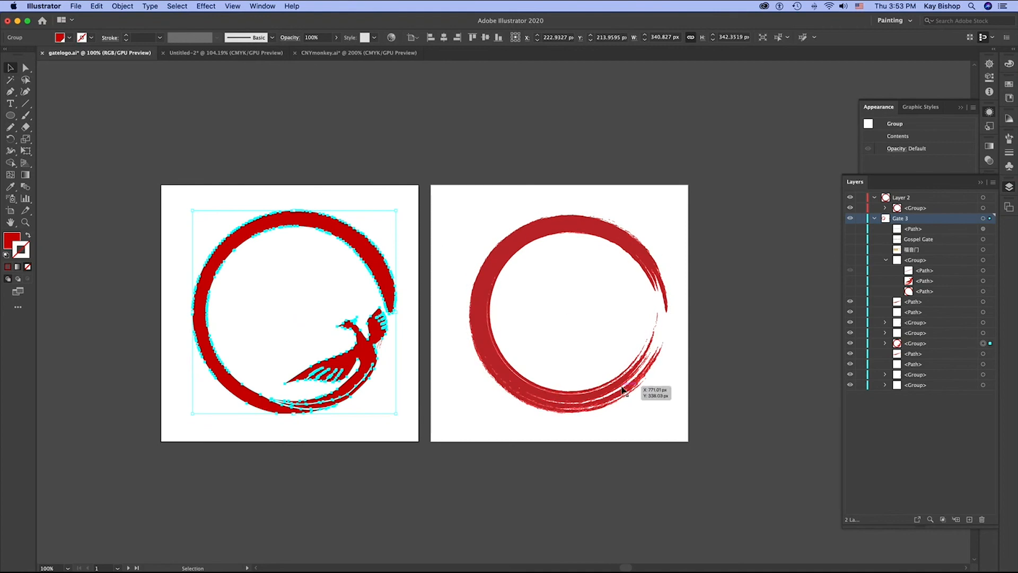
left_click(523, 325)
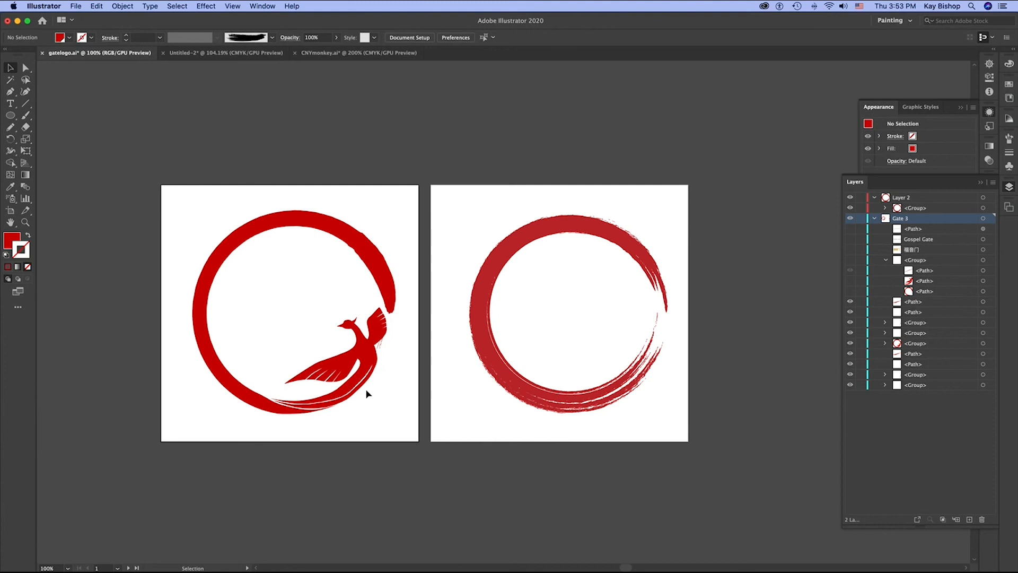
left_click(262, 6)
mouse_move(381, 494)
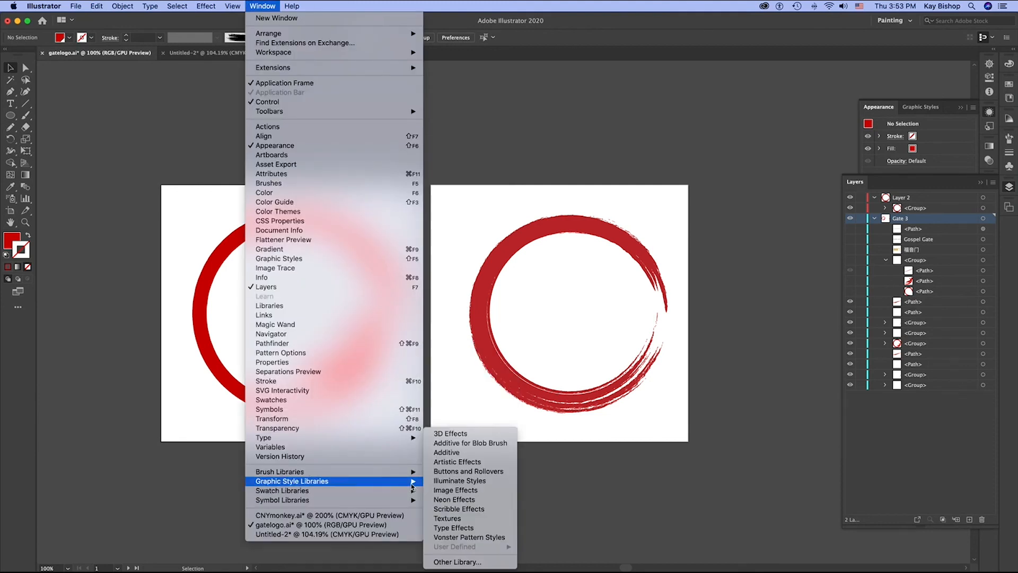
mouse_move(417, 502)
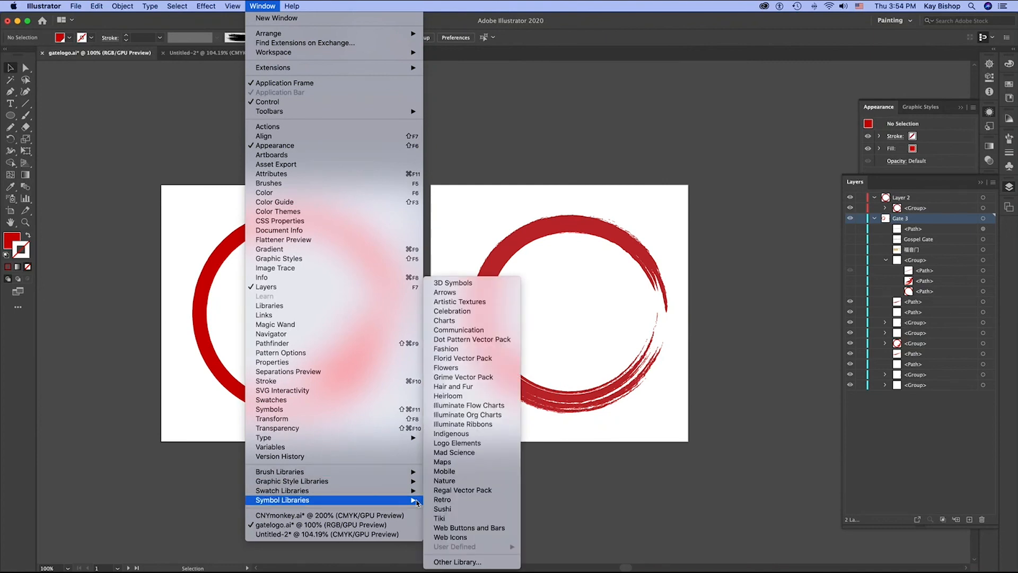
left_click(715, 453)
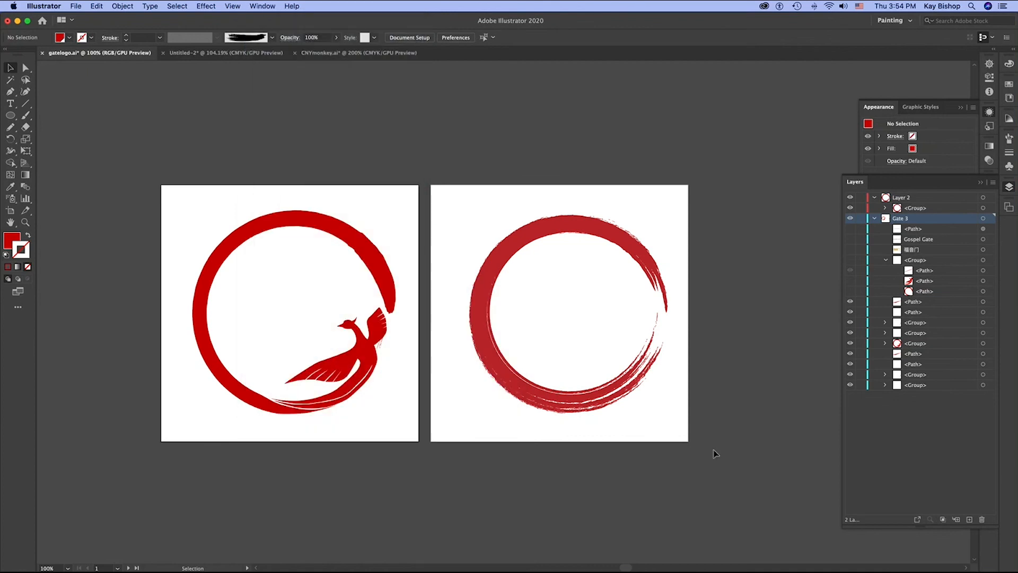